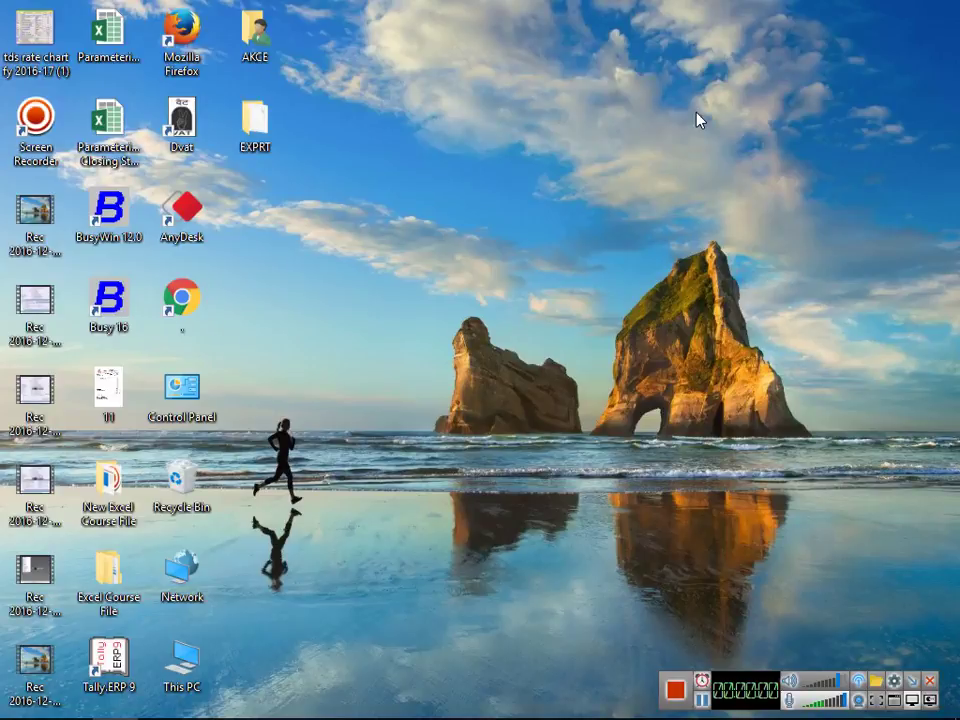
Step: Refresh the Windows desktop twice, then bring up Outlook from the taskbar
click(912, 681)
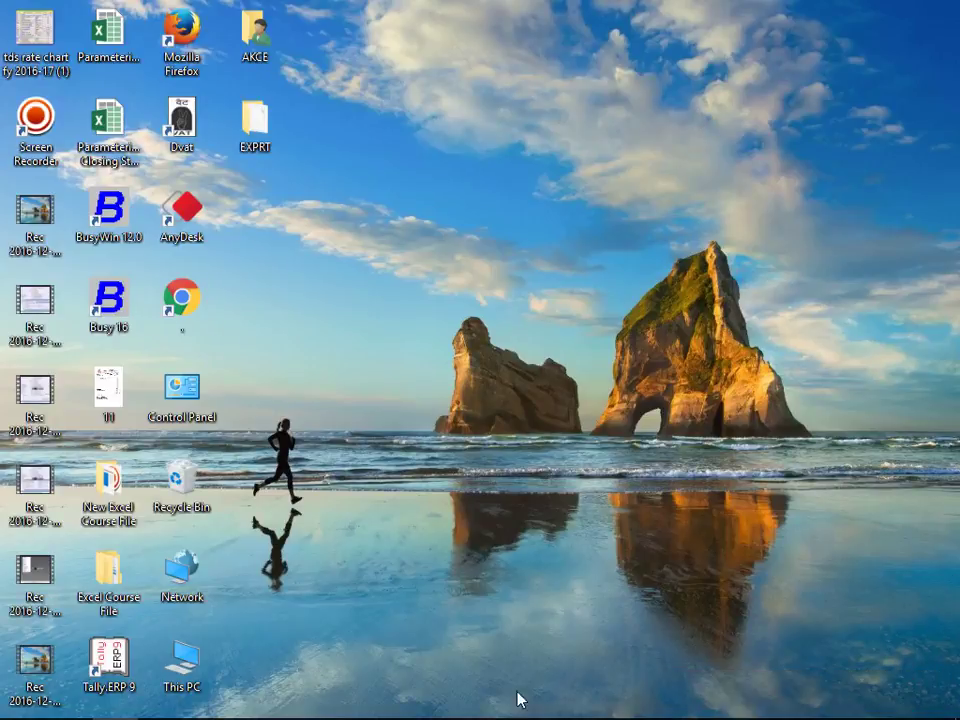
right_click(529, 178)
click(565, 241)
right_click(523, 173)
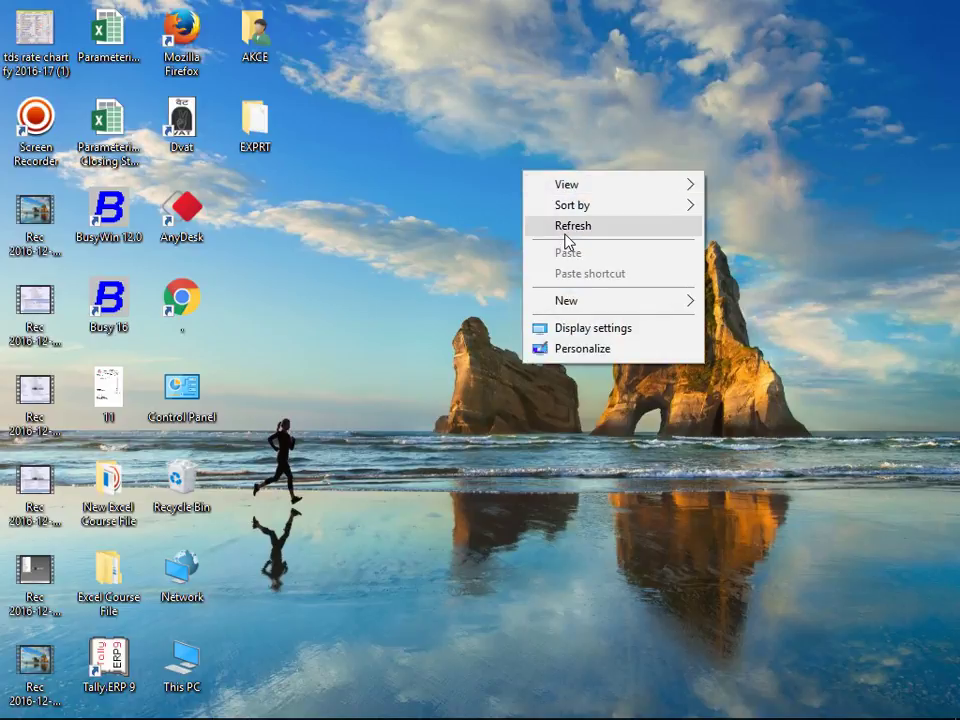
click(565, 232)
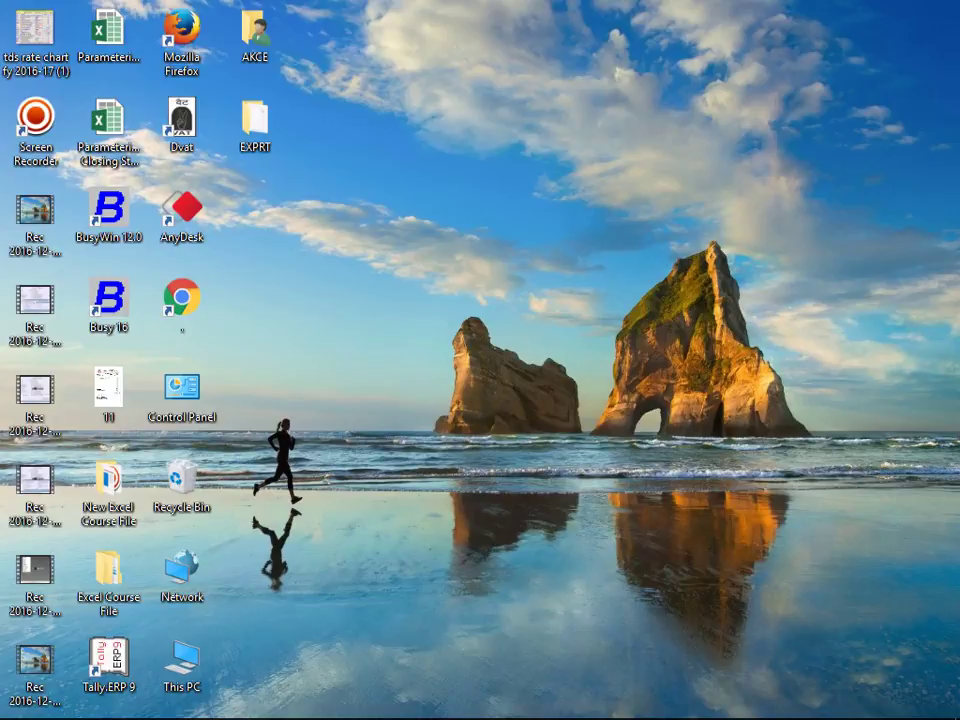
click(115, 702)
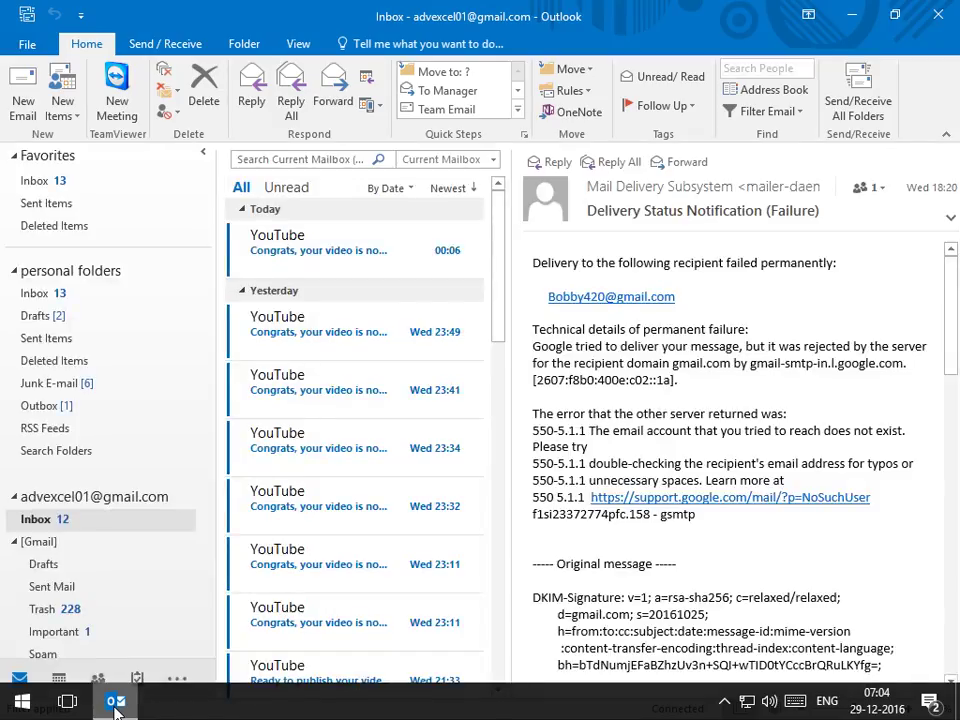
Step: Show the Inbox under Personal Folders
click(60, 298)
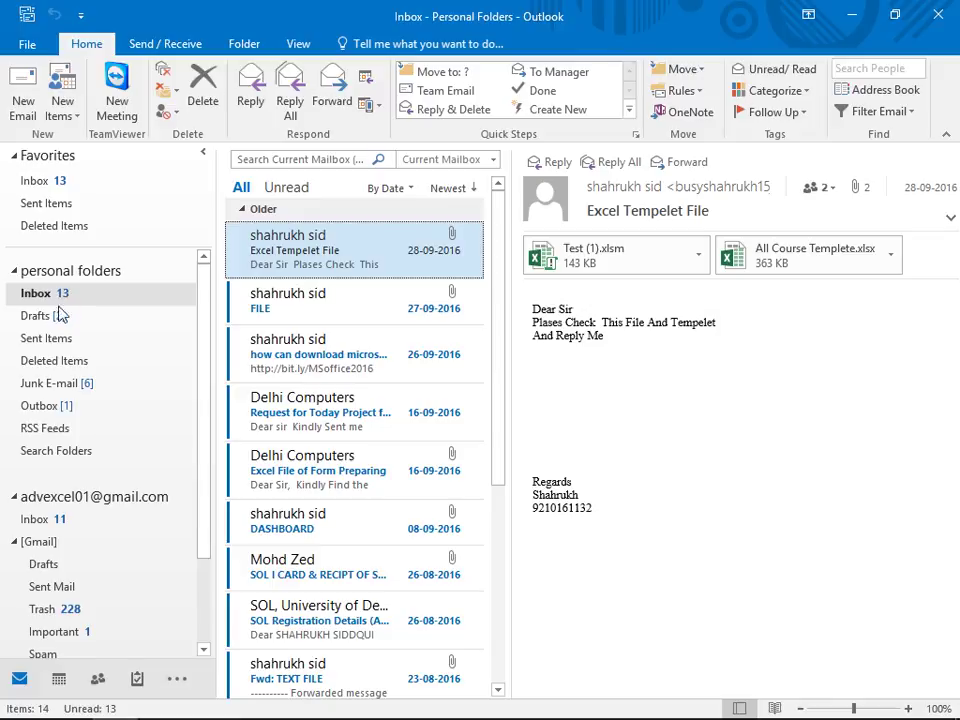
Step: Open Account Settings from the File page and start a new e-mail account with New..
click(27, 44)
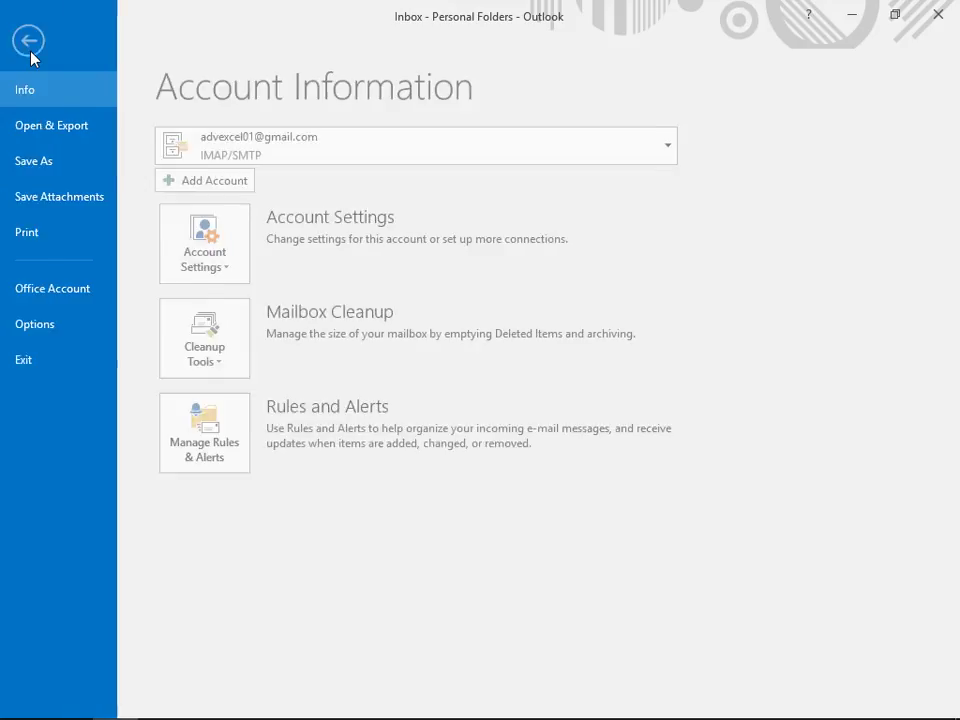
click(234, 275)
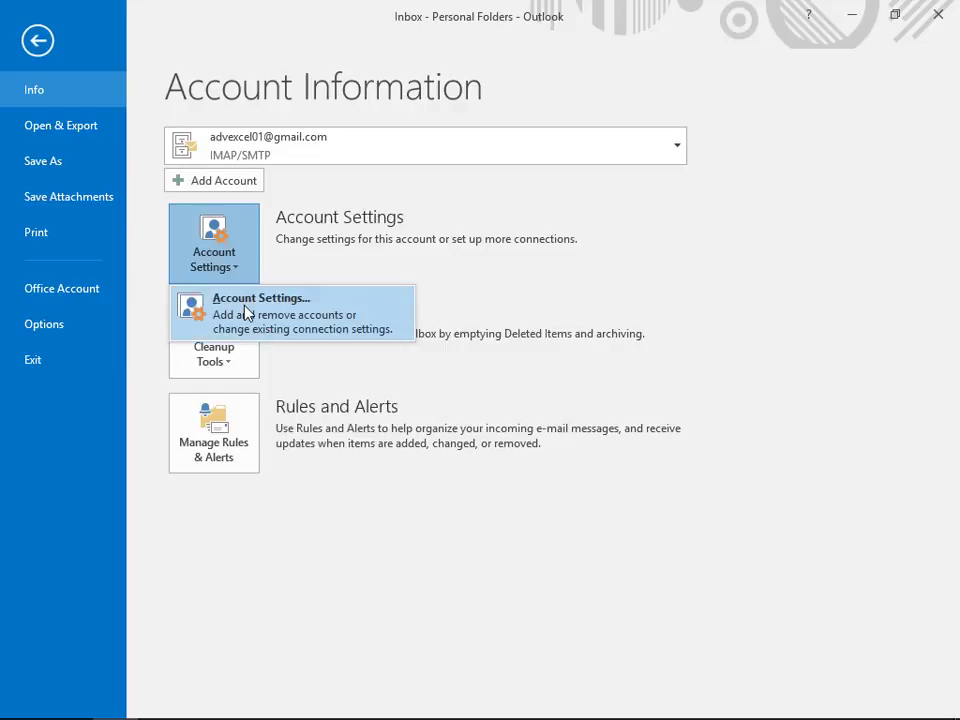
click(243, 307)
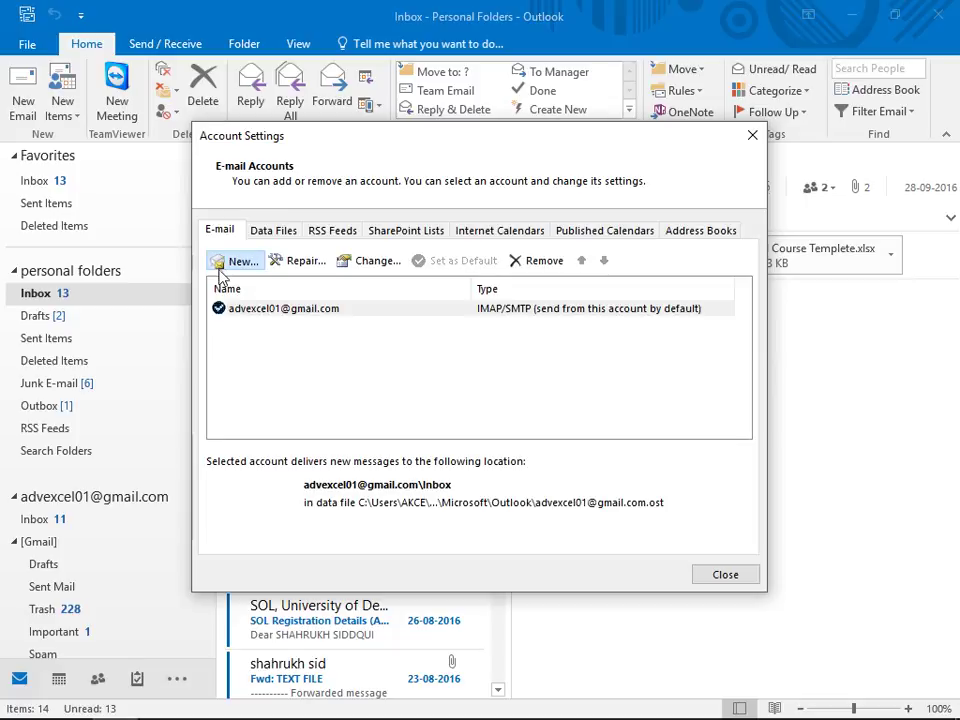
click(221, 262)
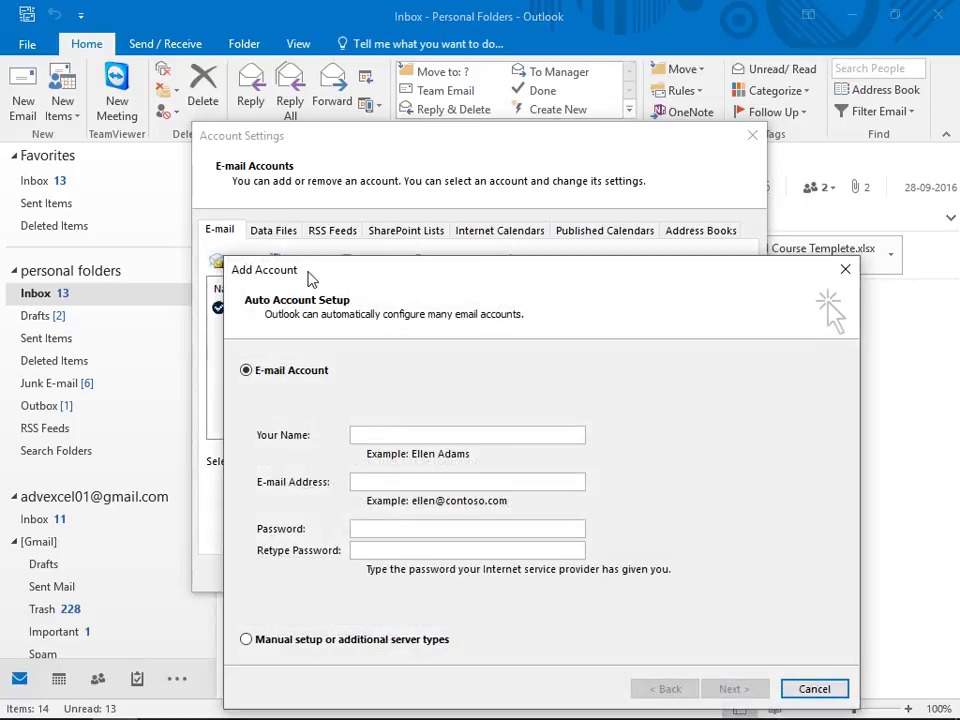
drag(304, 274, 286, 173)
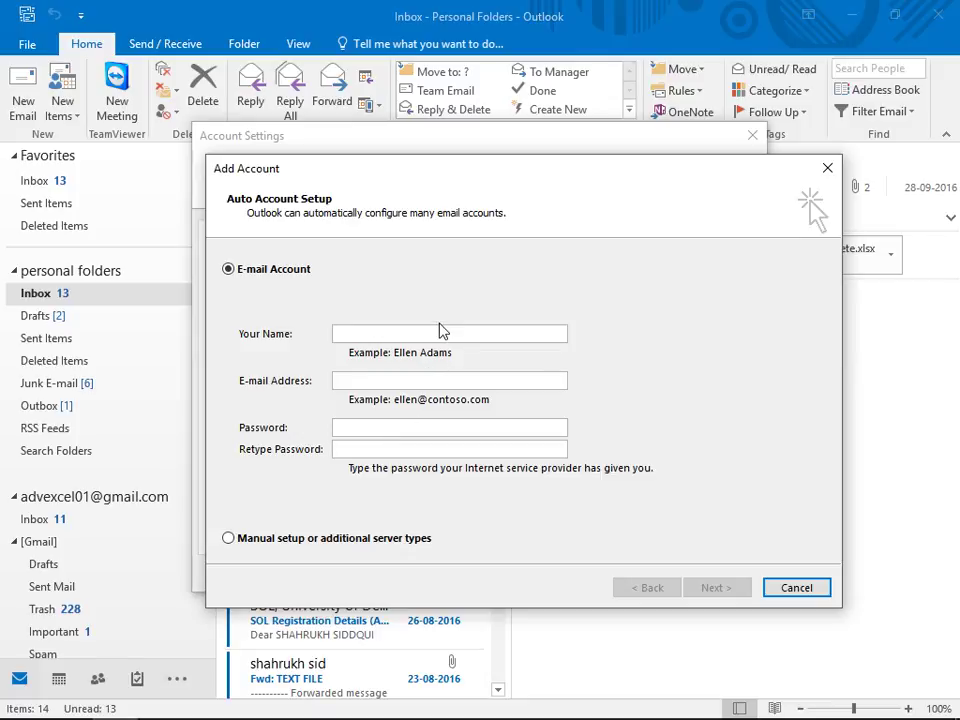
Step: Choose manual setup and select the POP or IMAP service type
click(359, 542)
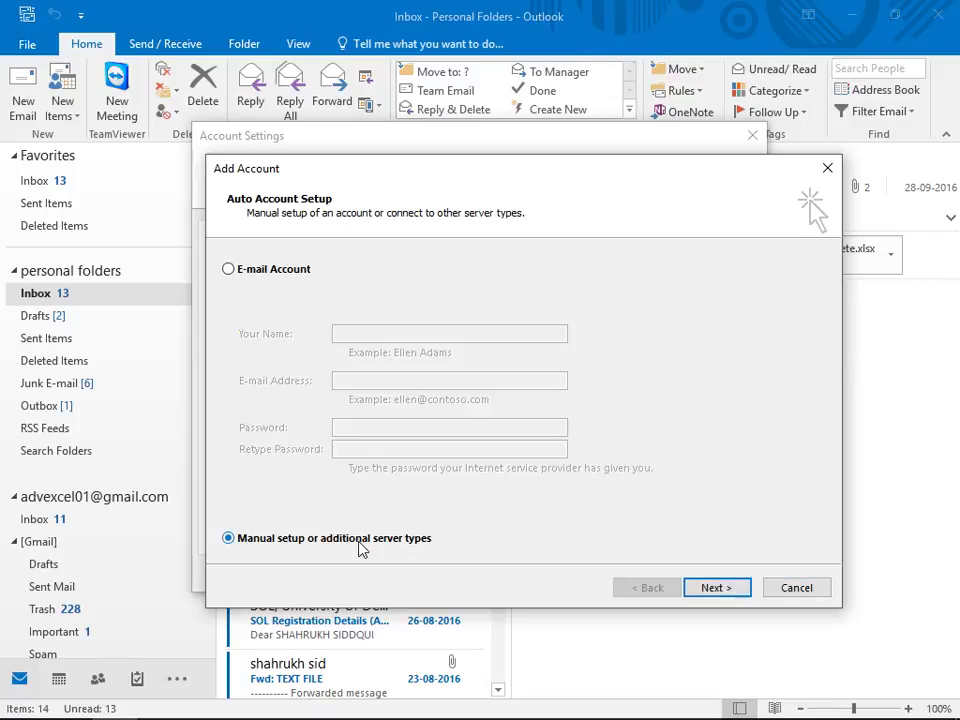
click(742, 594)
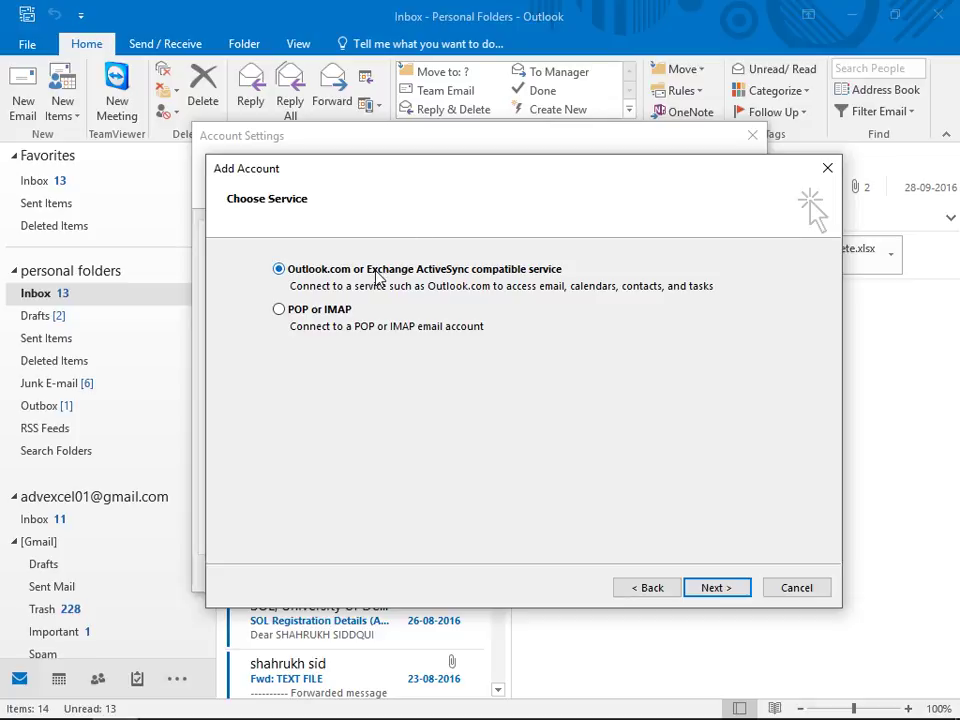
click(320, 318)
Step: Enter 'Adv Excel' as Your Name on the POP and IMAP settings page
click(712, 588)
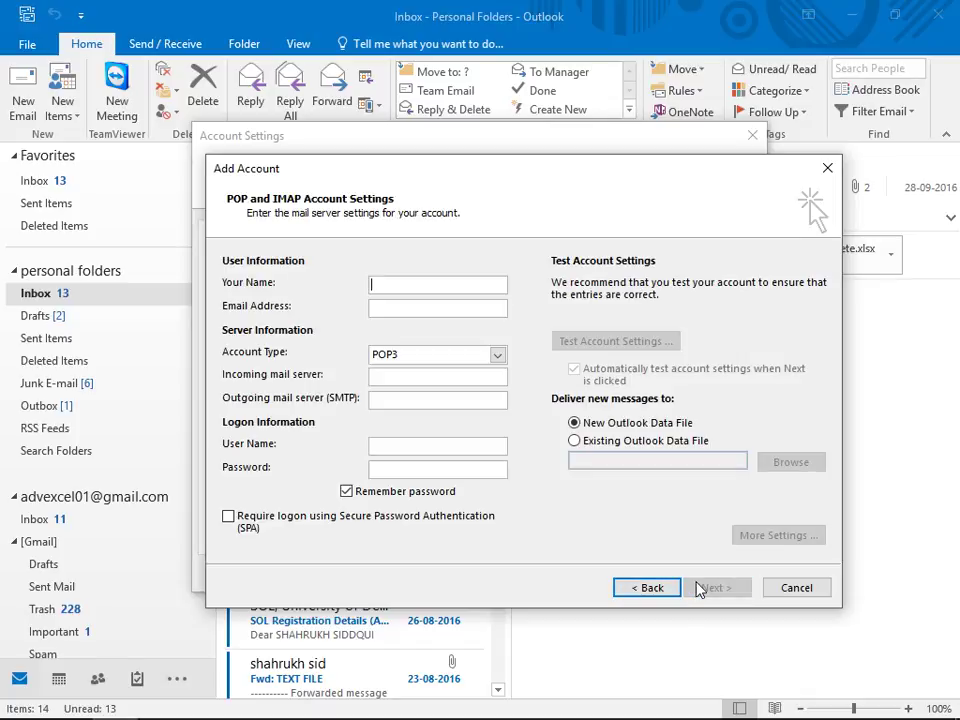
text(Ad)
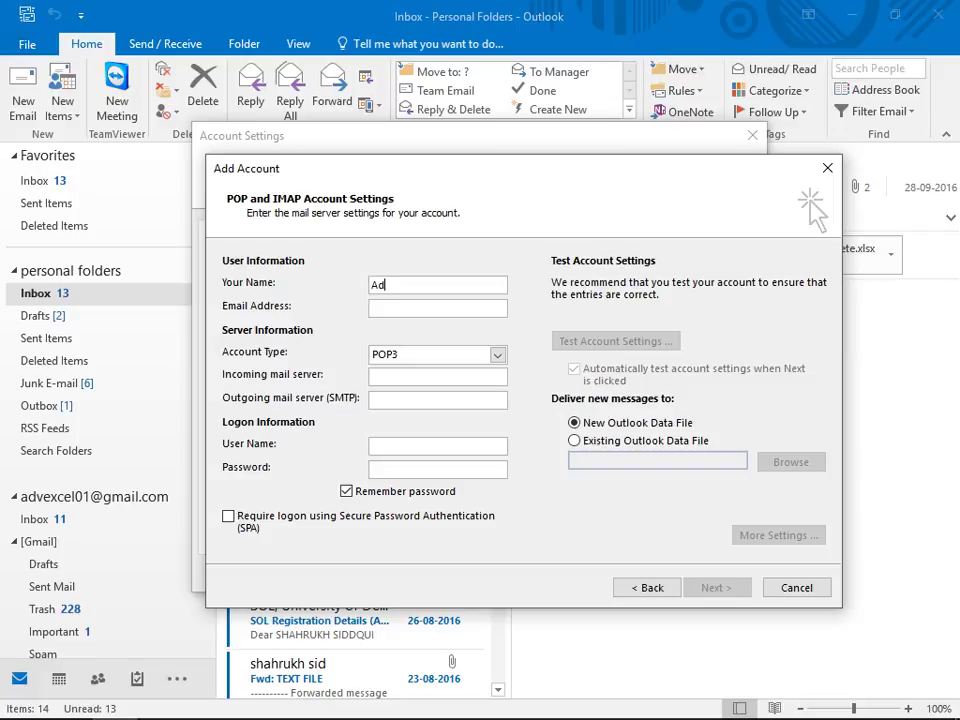
text(v)
text( Excel)
key(Tab)
key(shift+Tab)
key(End)
key(BackSpace)
text(l)
key(Tab)
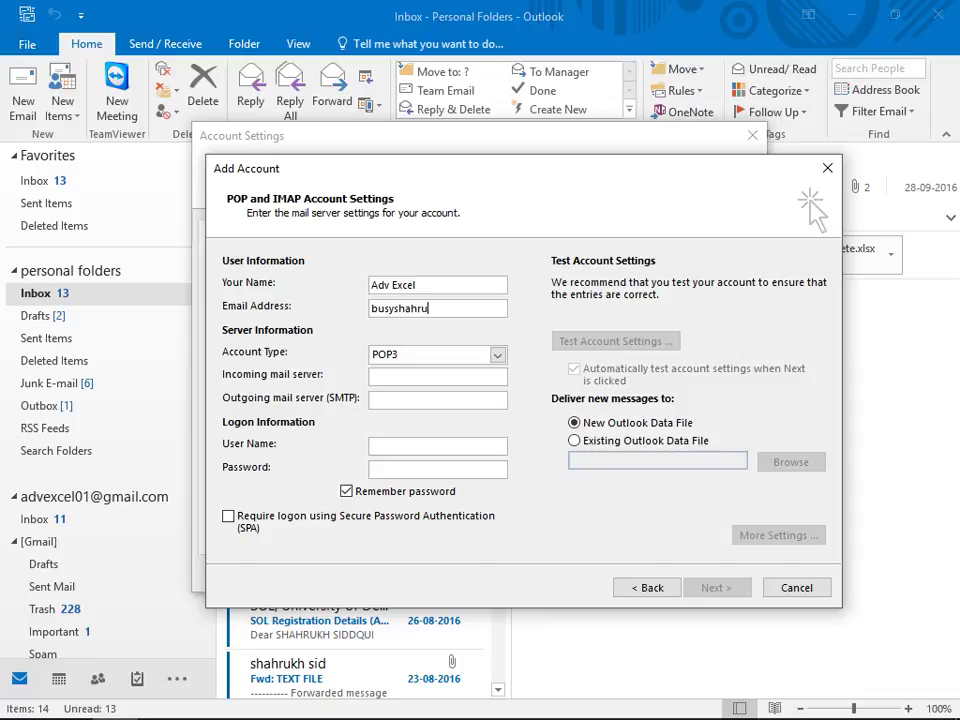
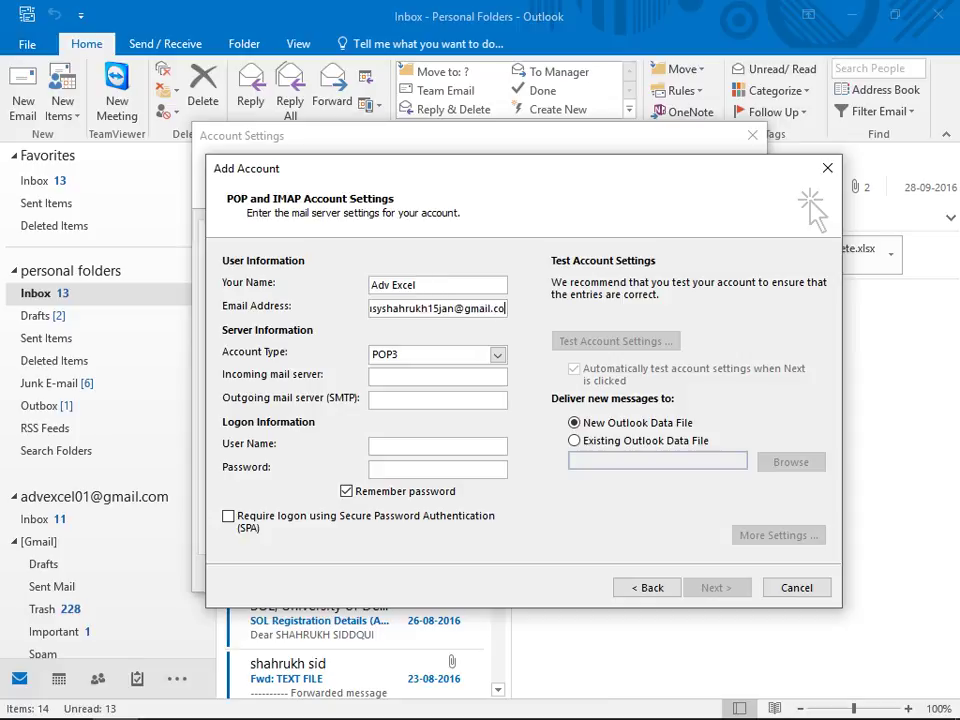
Step: Fill in the account's e-mail address
key(Tab)
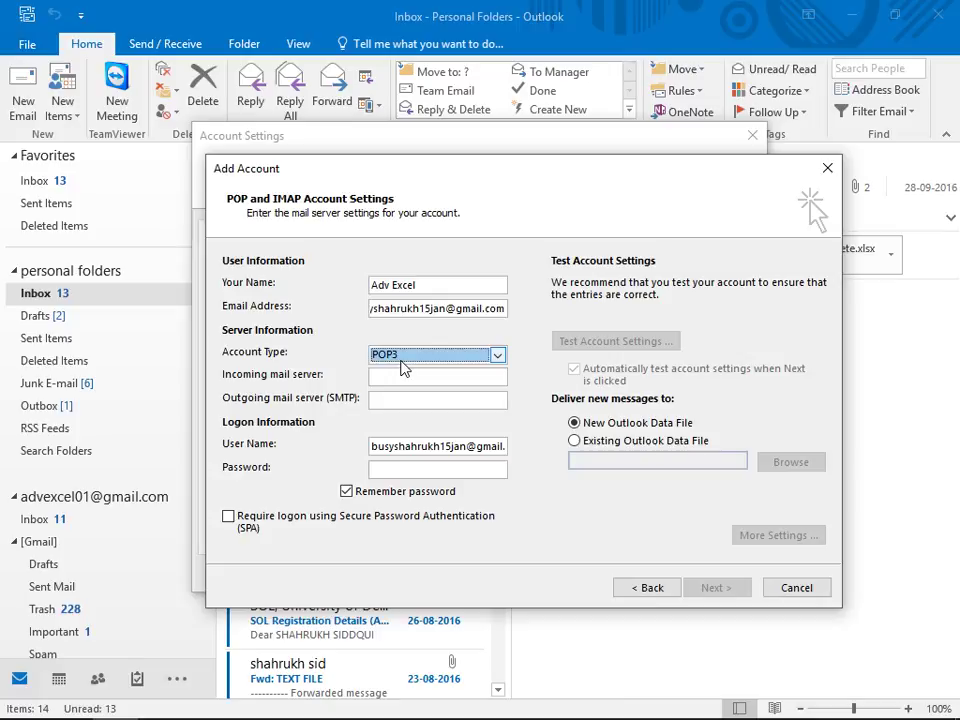
Step: Try IMAP as the account type, then switch back to POP3
click(401, 361)
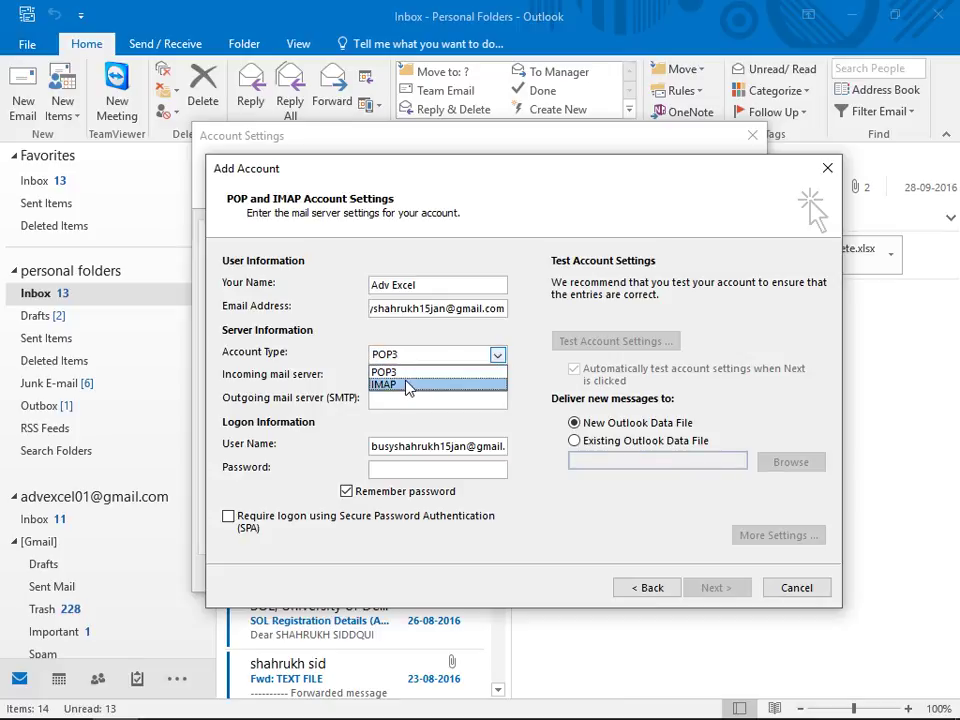
click(408, 385)
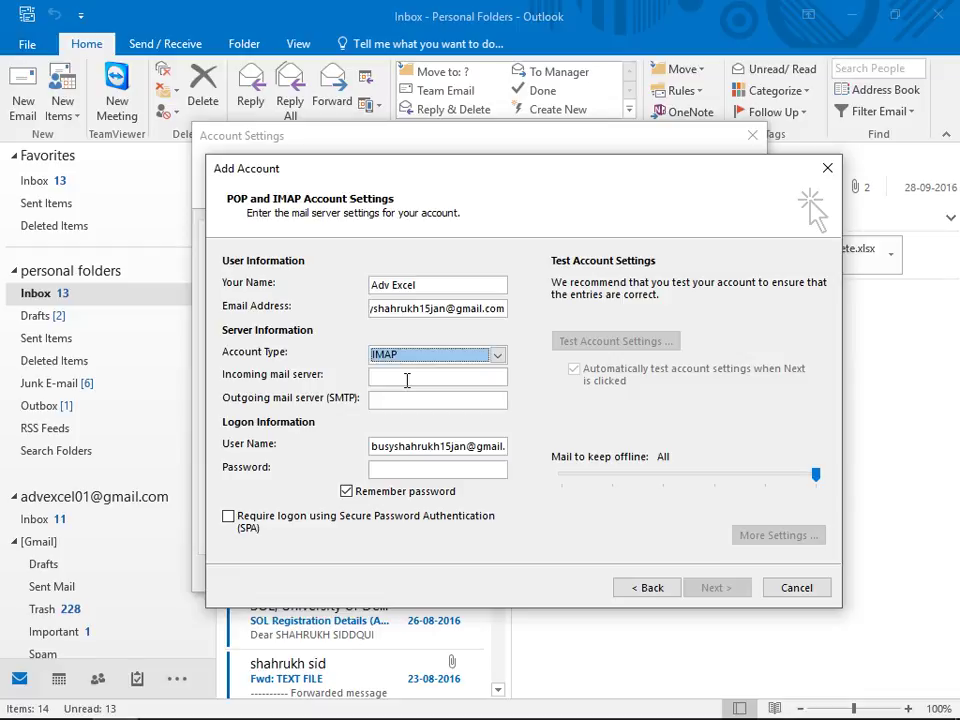
click(418, 357)
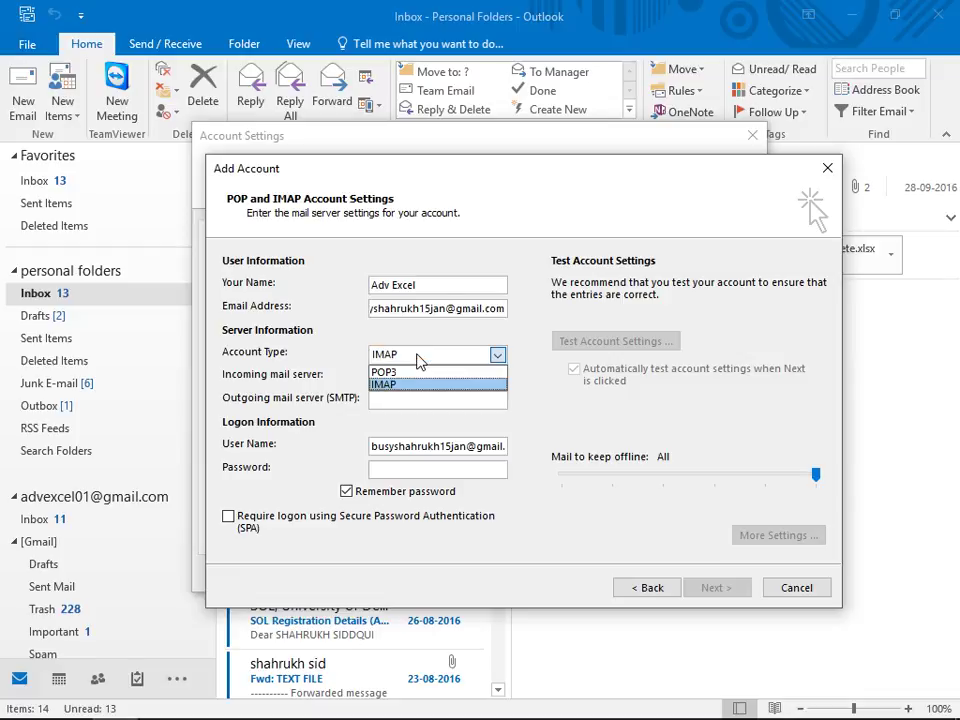
click(418, 373)
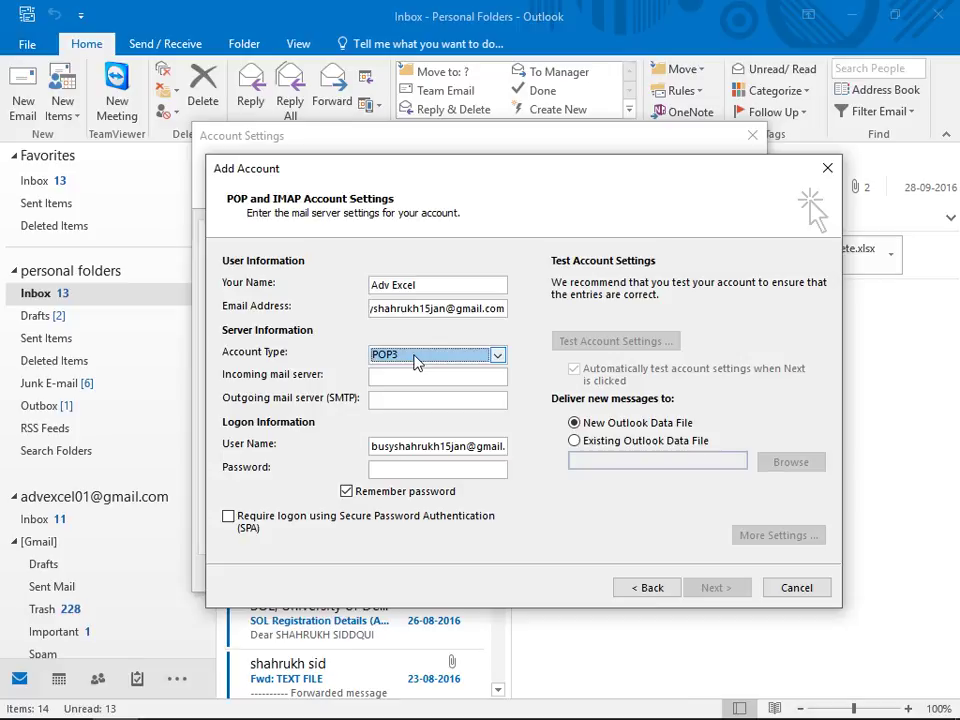
click(417, 362)
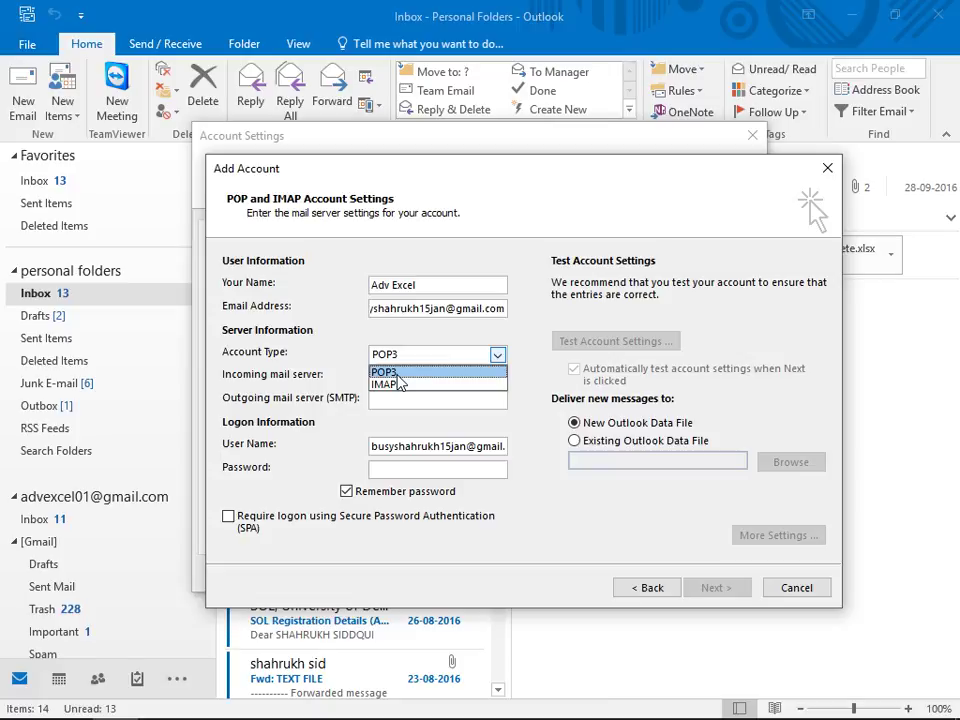
Step: Keep POP3 and enter pop.gmail.com and smtp.gmail.com as incoming and outgoing servers
click(397, 376)
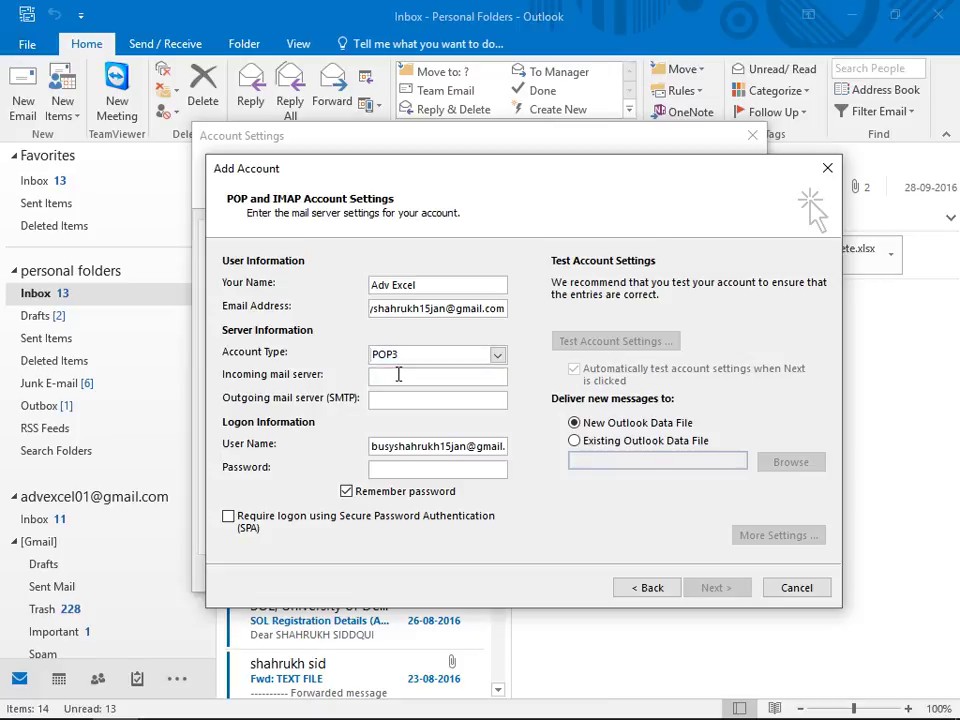
text(po)
text(p.ga)
key(BackSpace)
text(ma)
text(il.c)
text(om)
click(380, 396)
text(s)
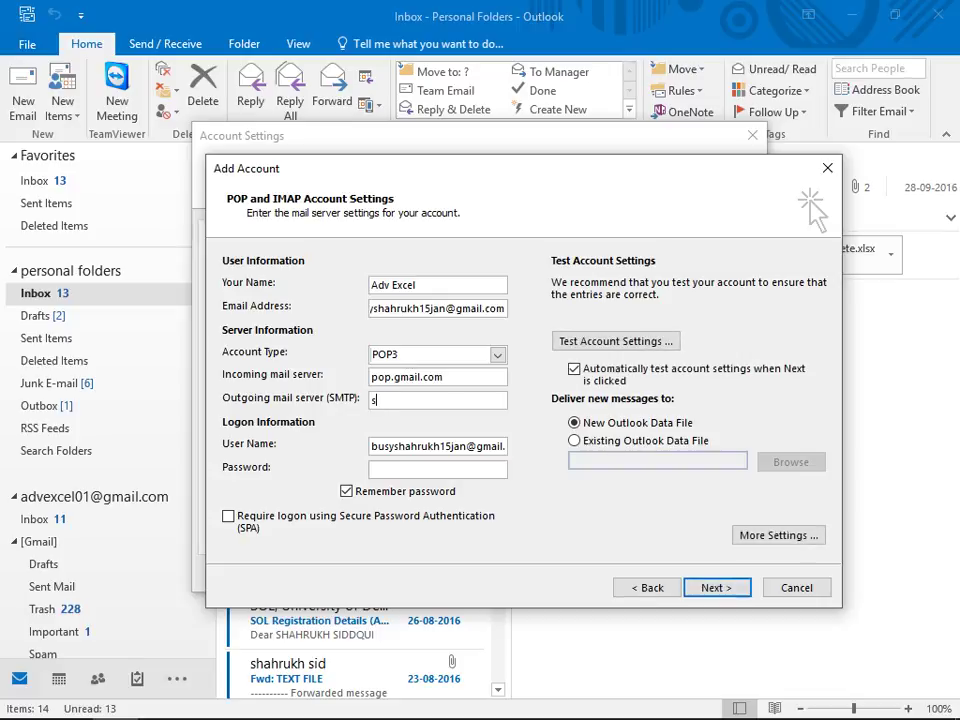
text(mt)
text(p.gmail)
text(.com)
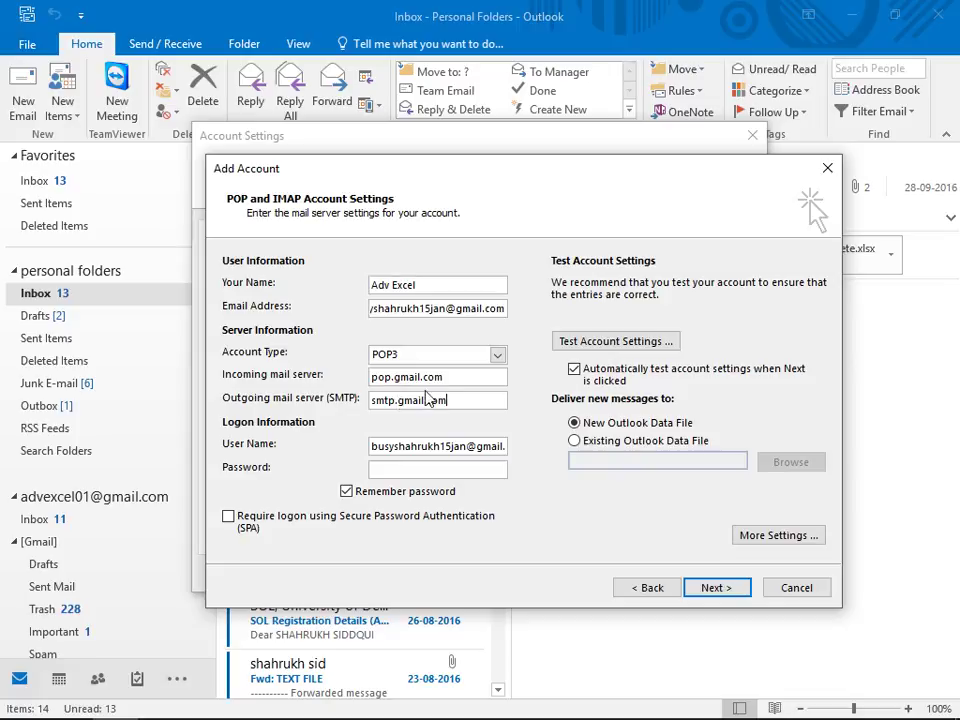
Step: Retype the servers after briefly trying aaa.rbs.com, ending with pop.gmail.com and smtp.gmail.com
drag(446, 377, 368, 378)
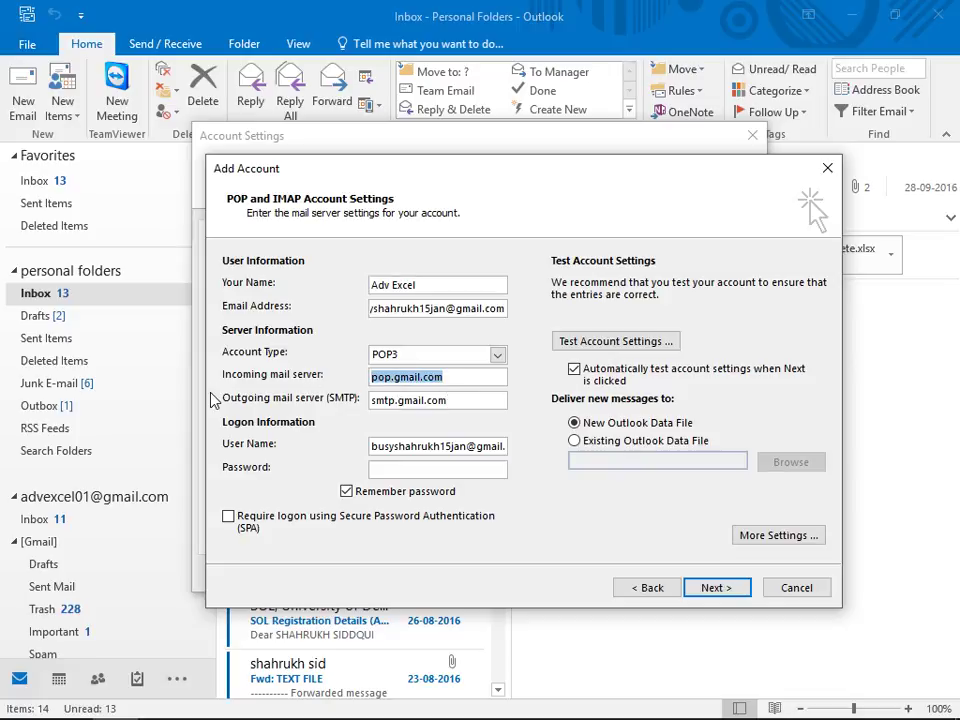
text(aaa.)
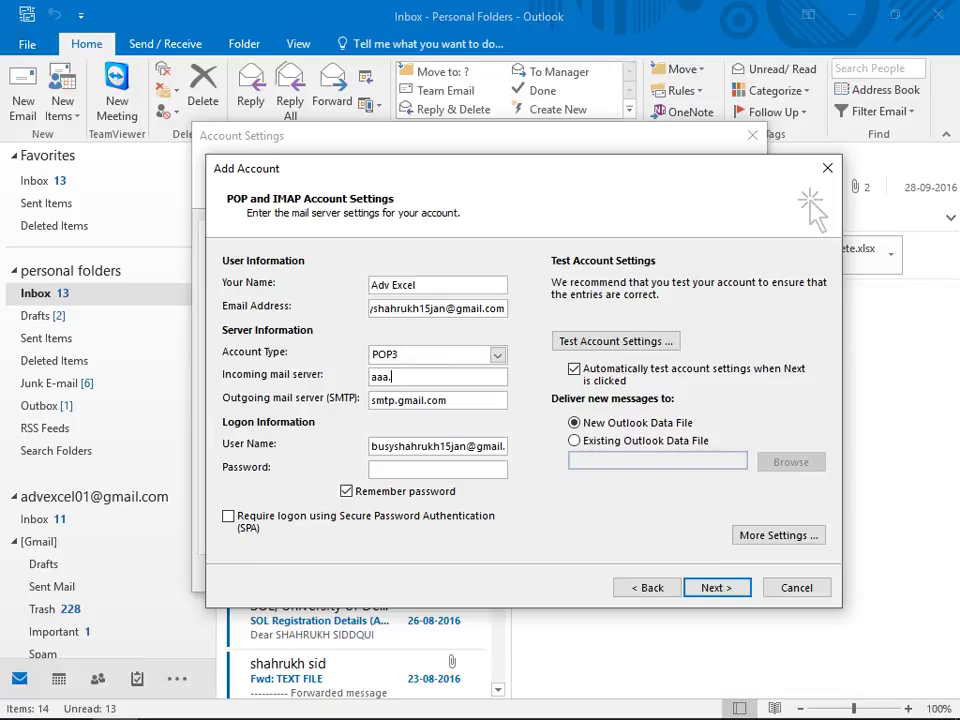
text(r)
text(bs.)
text(com)
key(Tab)
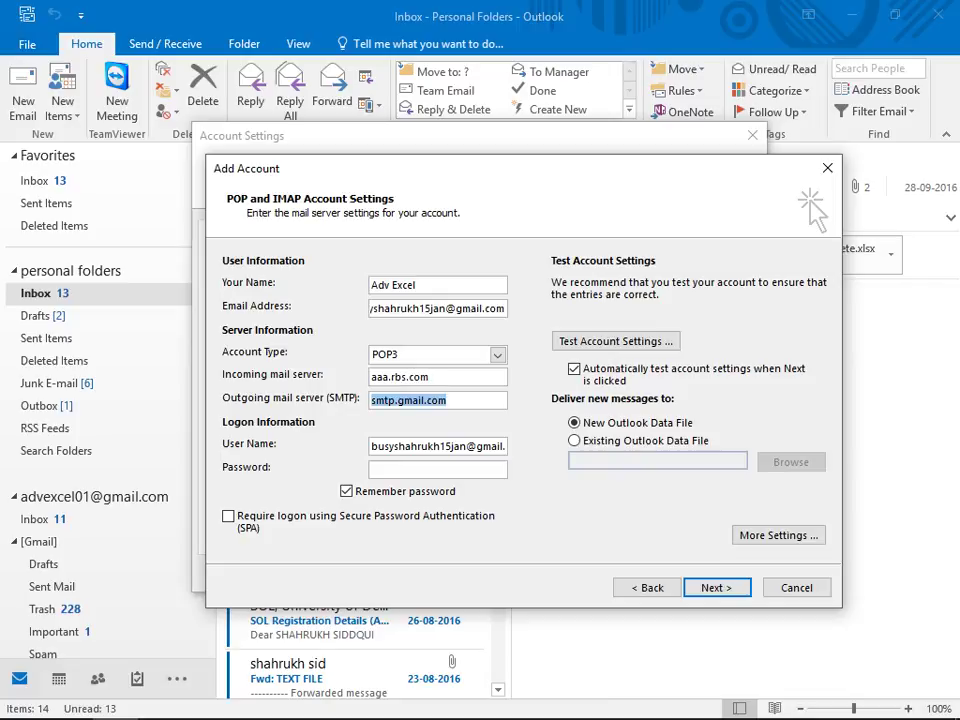
text(aaa.r)
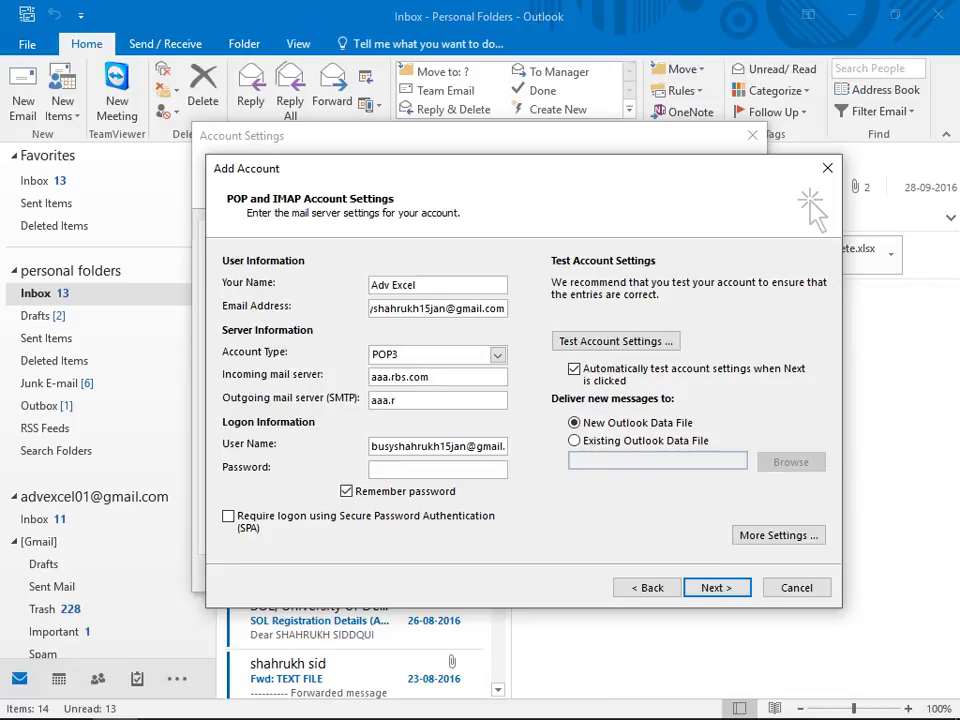
text(bs.co)
text(m)
key(shift+Tab)
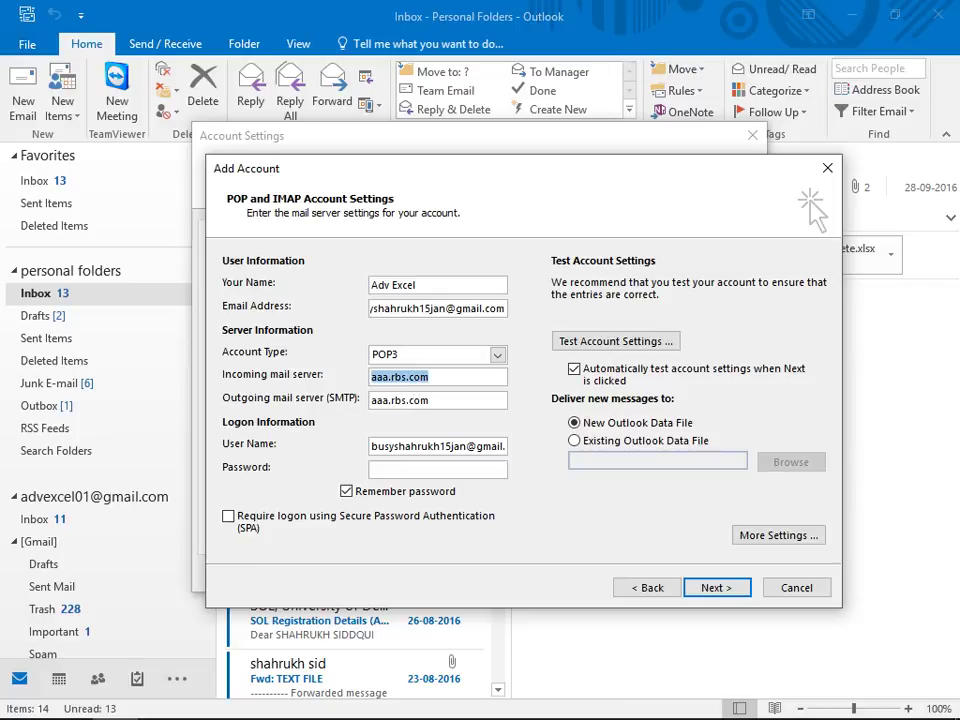
text(p)
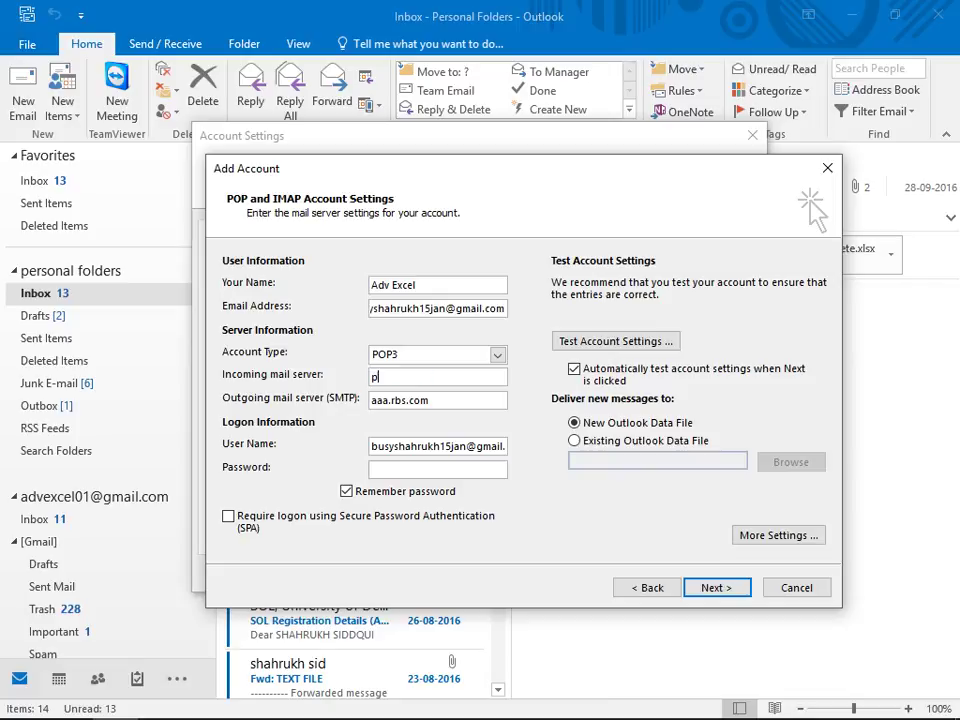
text(op.)
text(gmail.c)
text(om)
key(Tab)
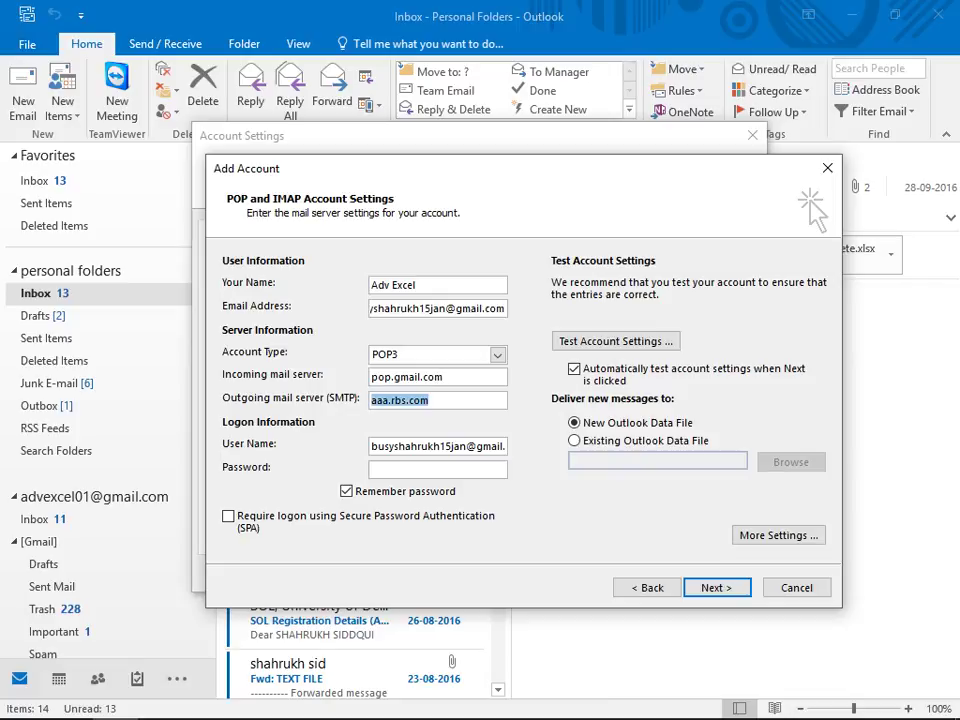
text(s)
key(BackSpace)
text(s)
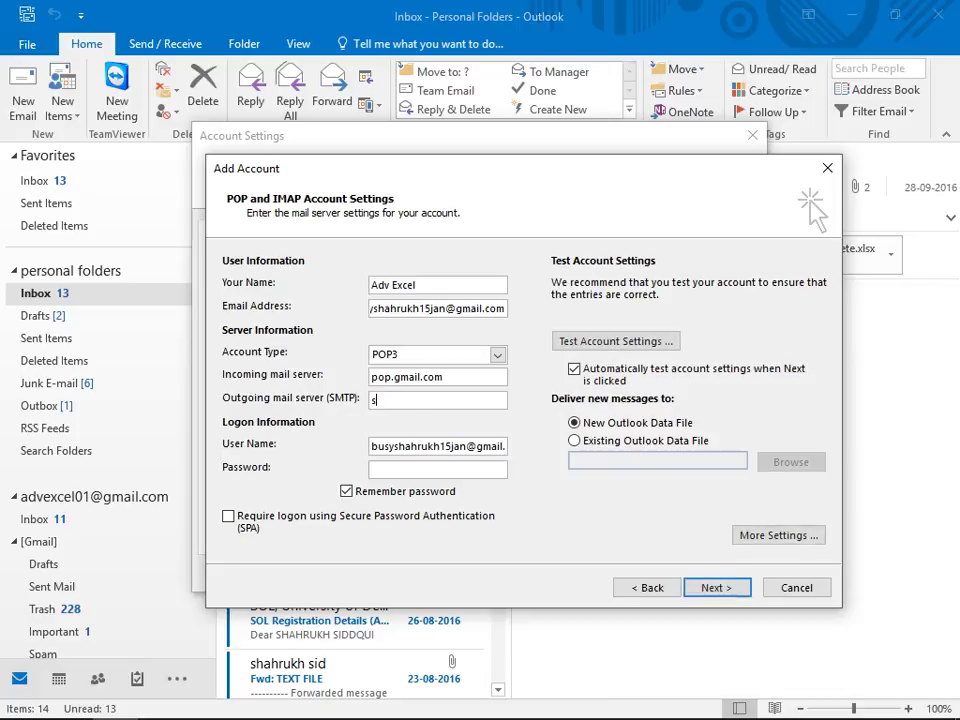
text(m)
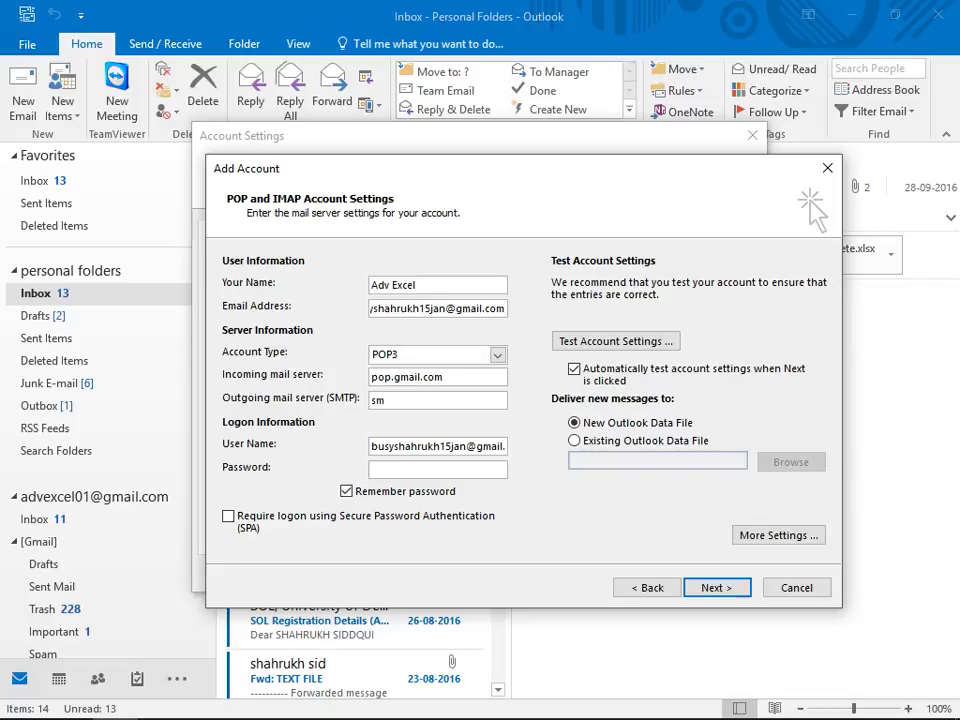
text(tp.)
text(g)
text(mail.)
text(com)
Step: Enter the account password and start the settings test
key(Tab)
key(Tab)
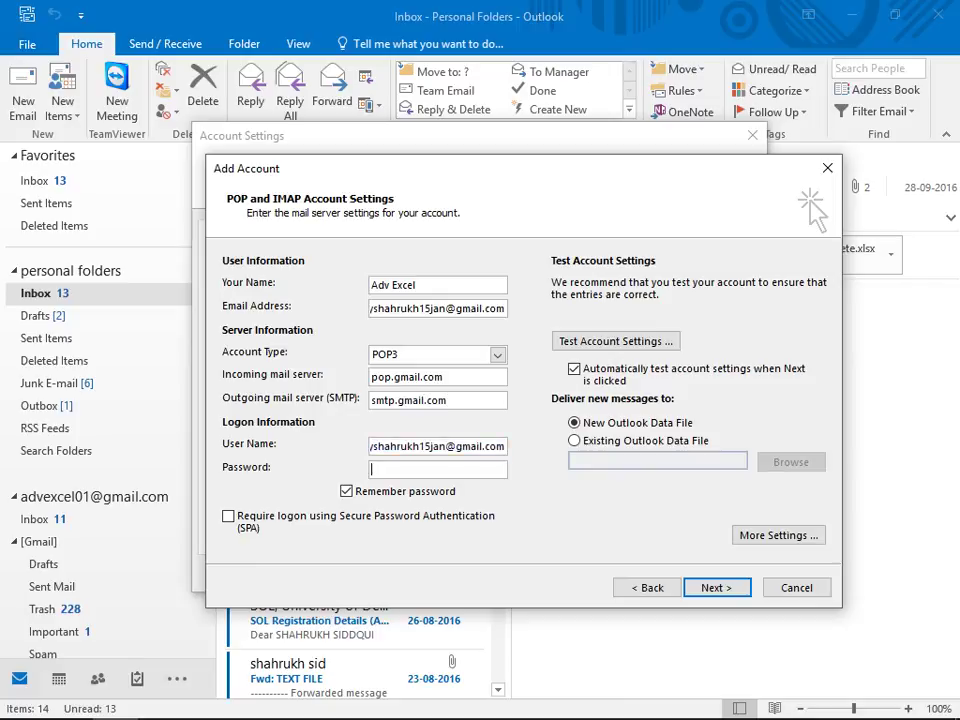
text(**)
text(********)
key(Return)
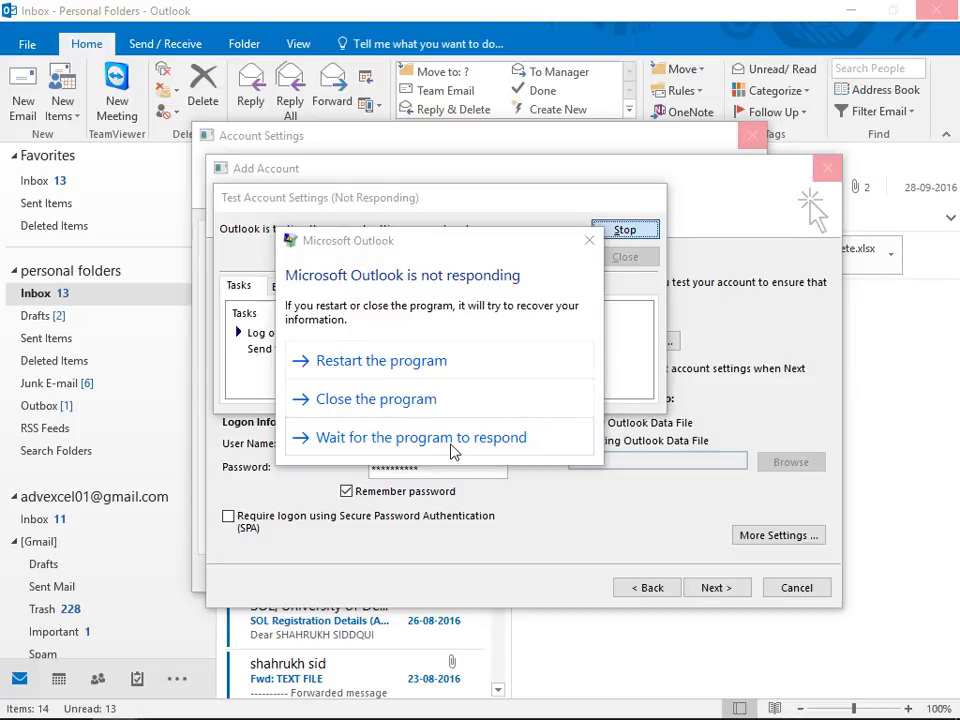
Step: Wait for Outlook to respond, then stop the stalled account test
click(450, 442)
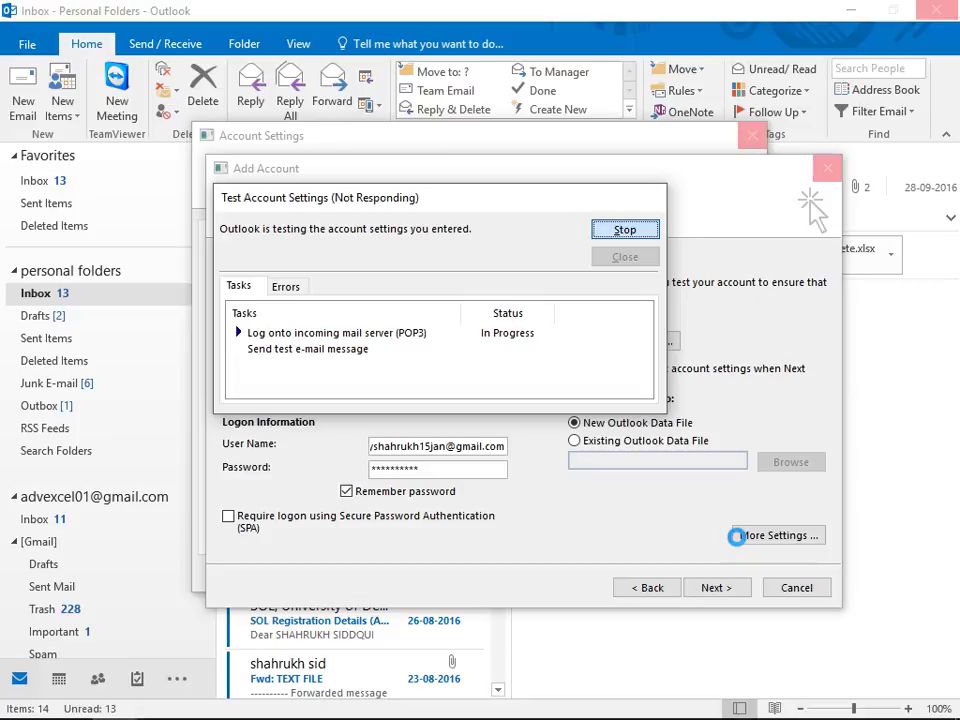
key(Escape)
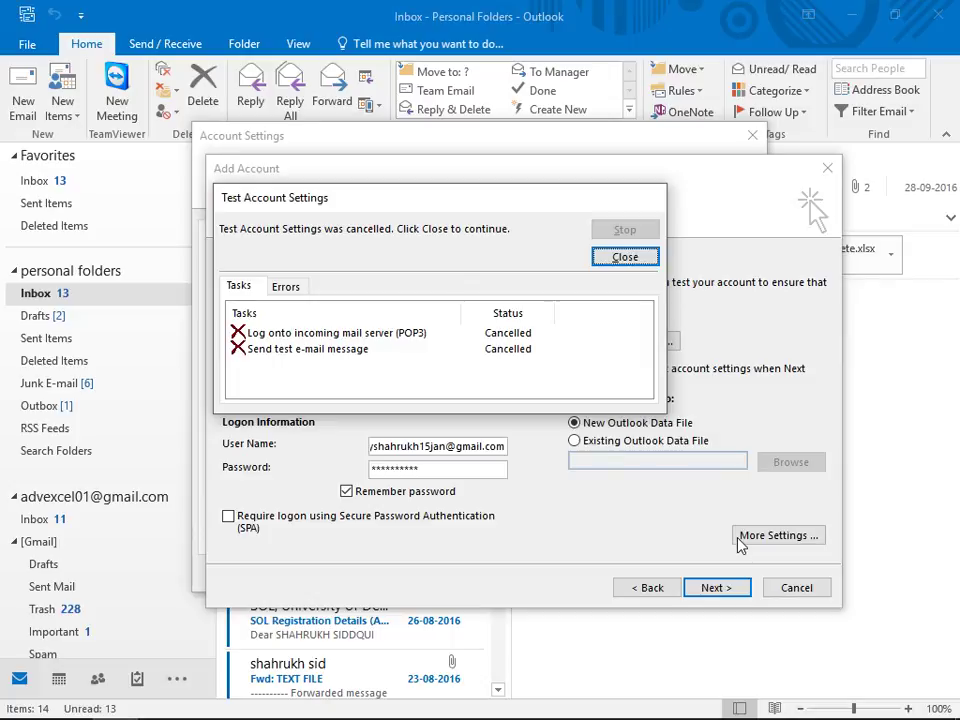
Step: Close the cancelled test and, in More Settings, require outgoing server authentication, then view Advanced
click(625, 257)
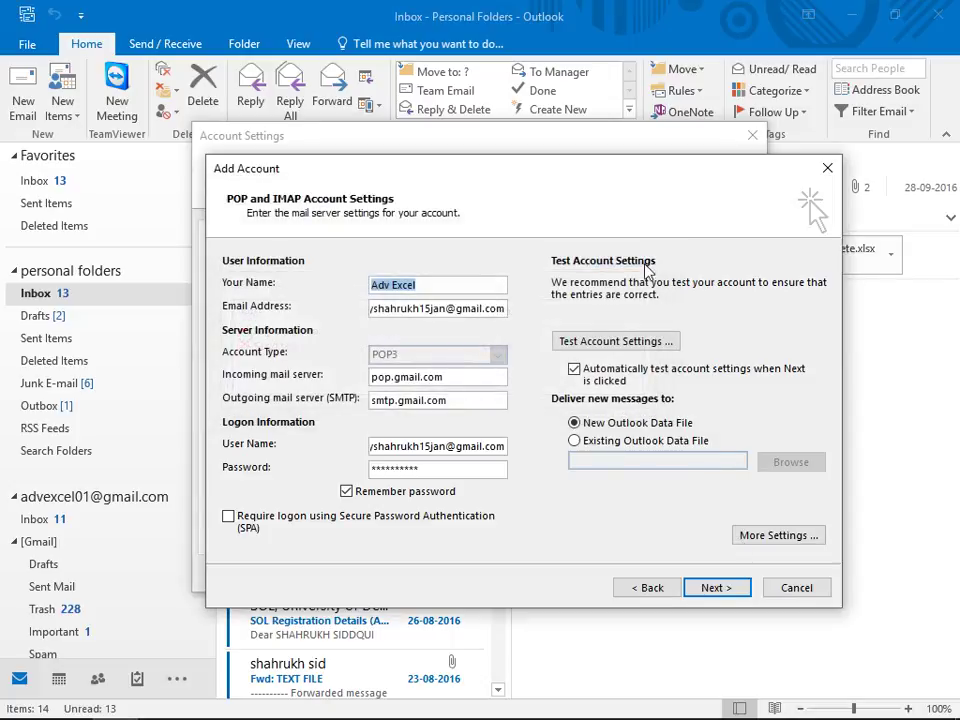
click(749, 536)
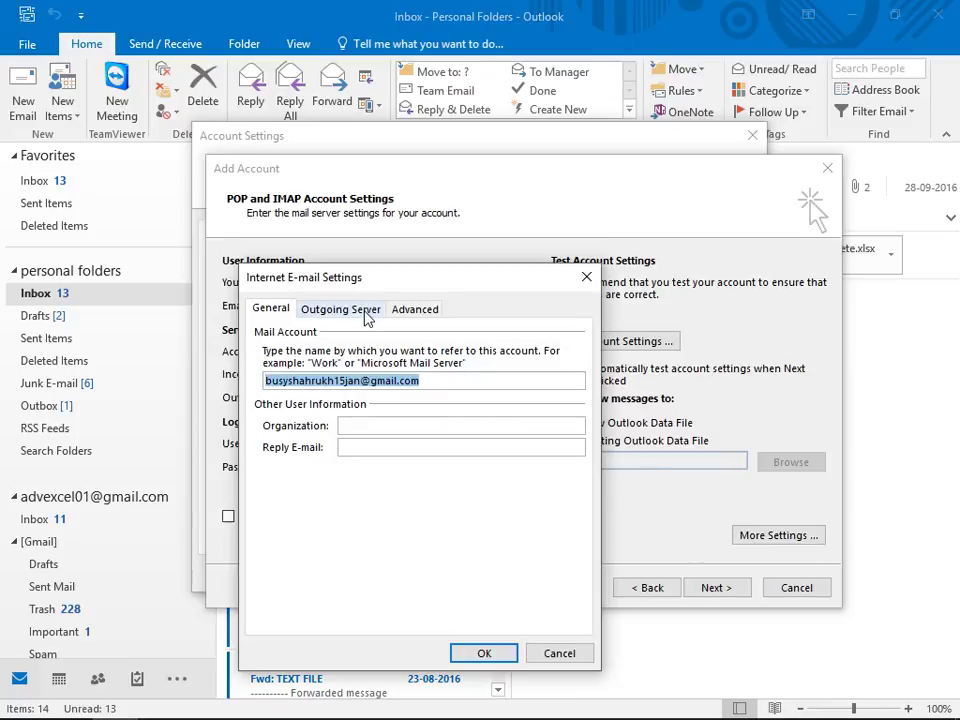
click(366, 312)
click(332, 335)
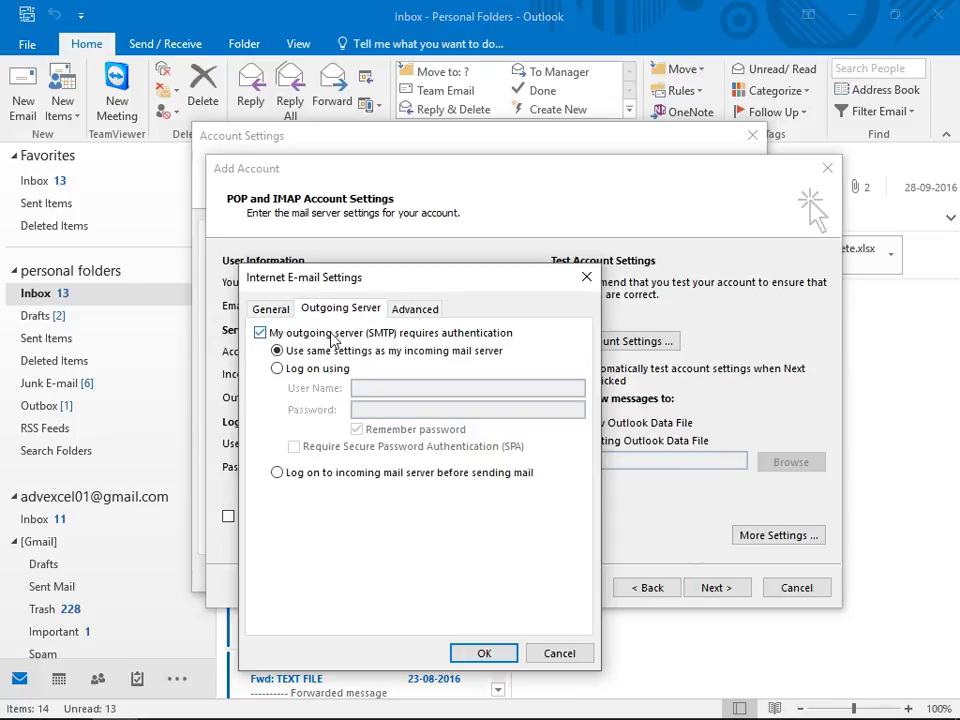
click(410, 309)
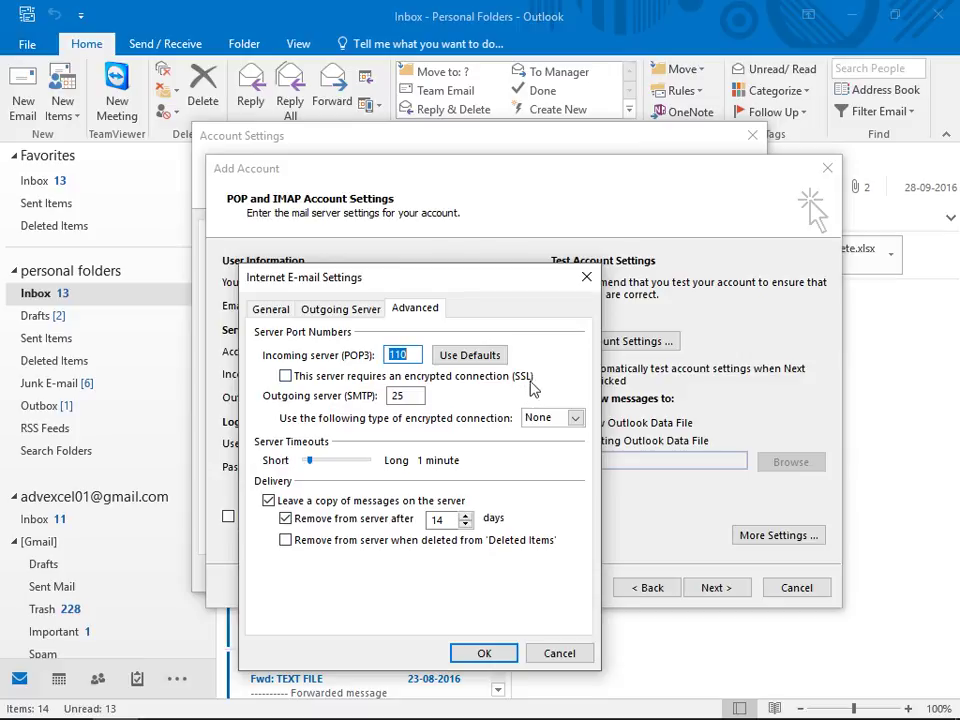
Step: Set POP3 port 995 with SSL and SMTP port 465 with SSL encryption, then confirm
text(995)
click(405, 379)
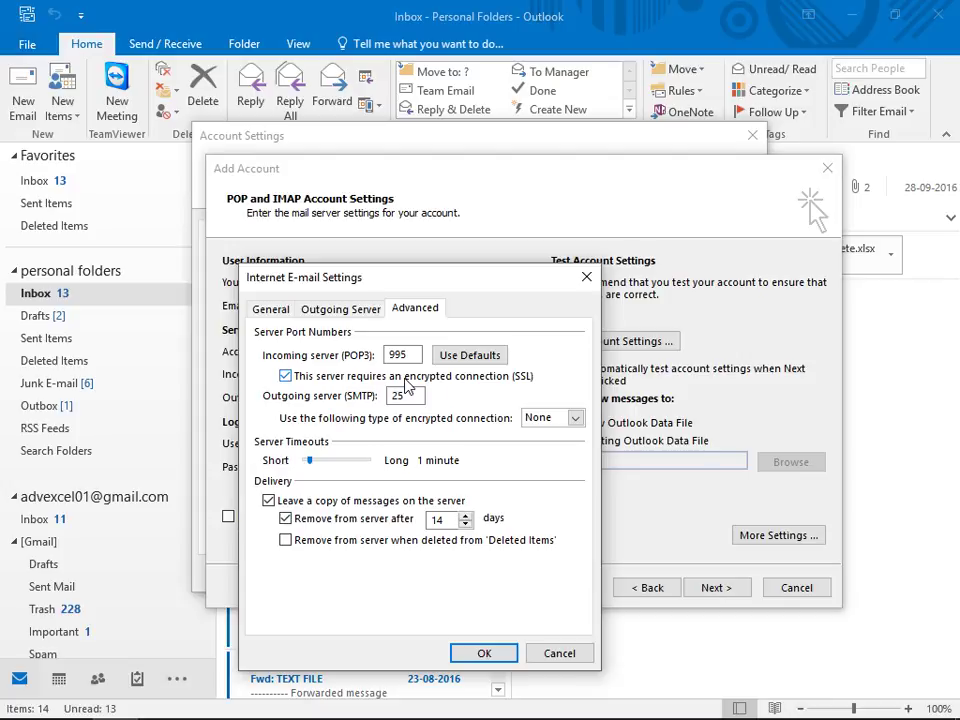
key(Tab)
text(46)
click(575, 418)
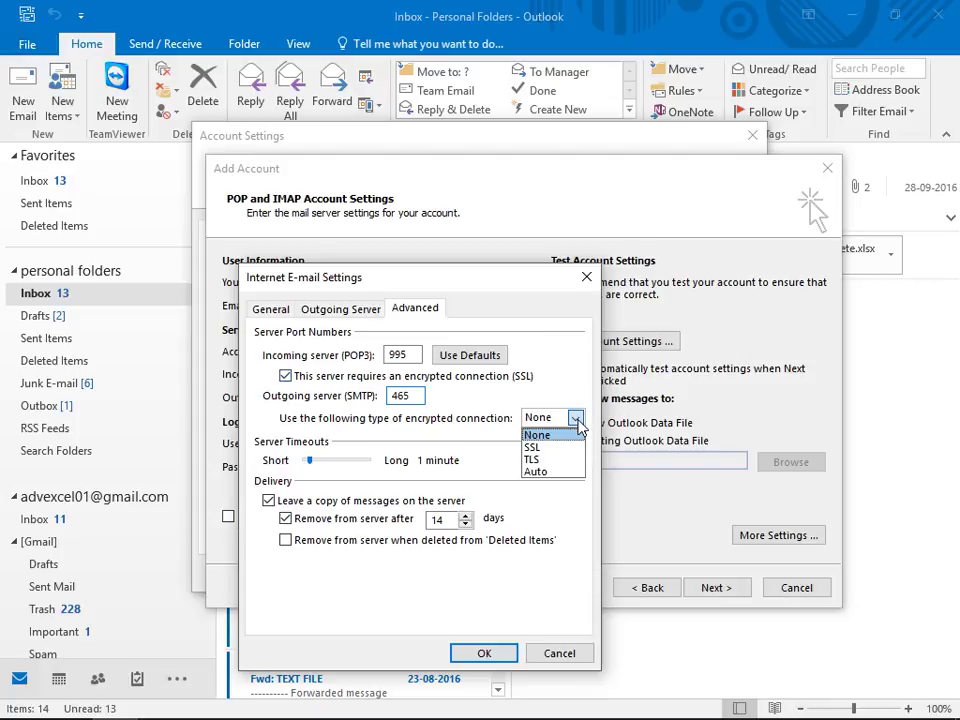
click(545, 447)
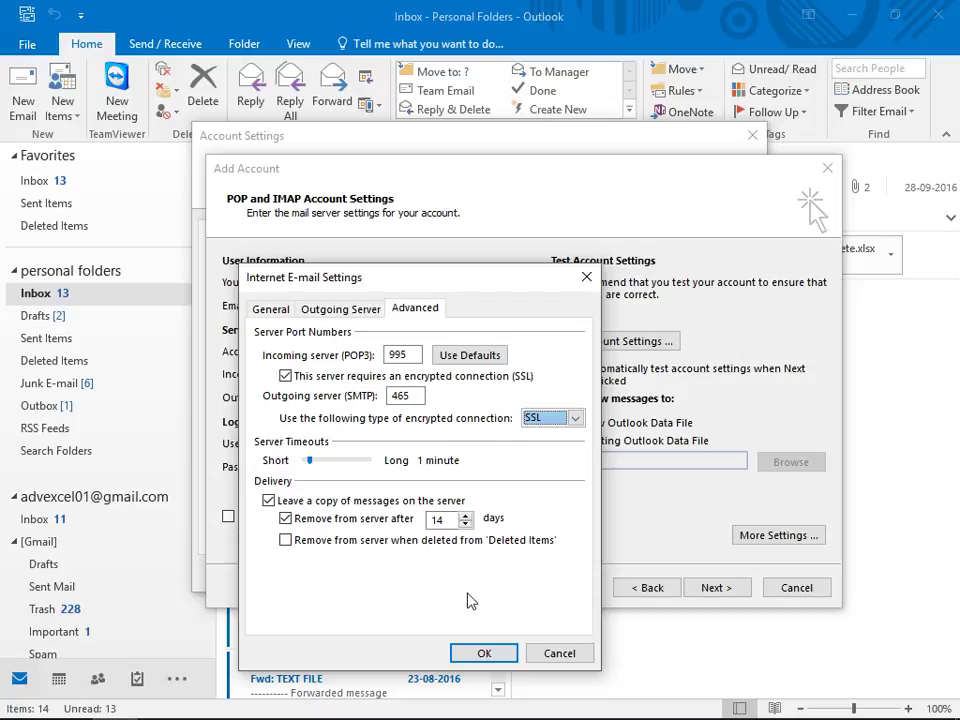
click(478, 656)
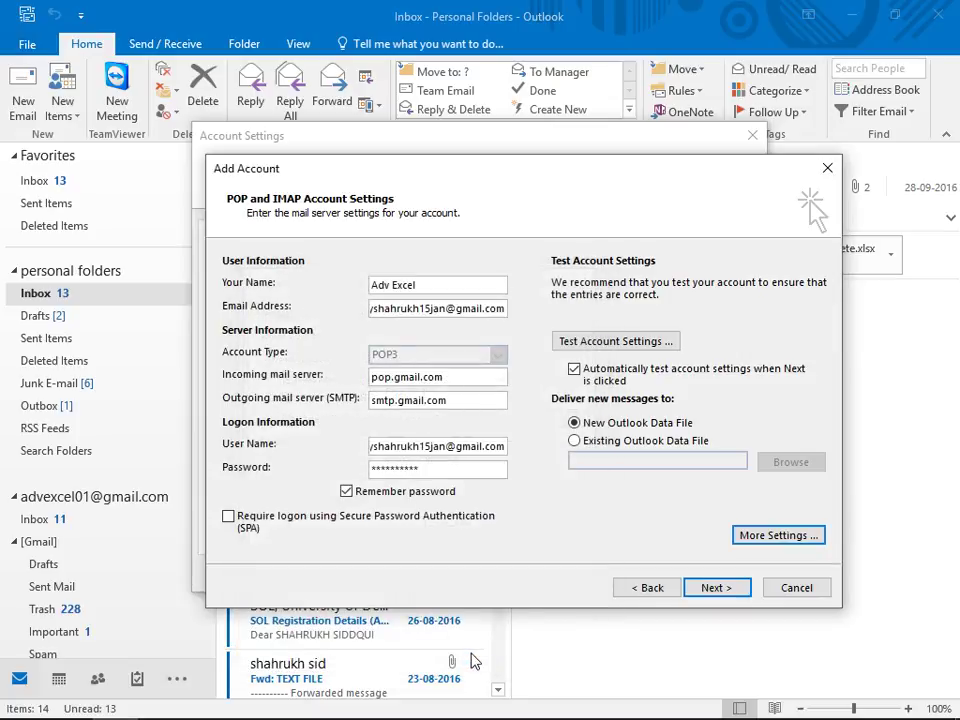
Step: Run the account tests, rerunning them until both pass and 'You're all set!' appears
click(625, 345)
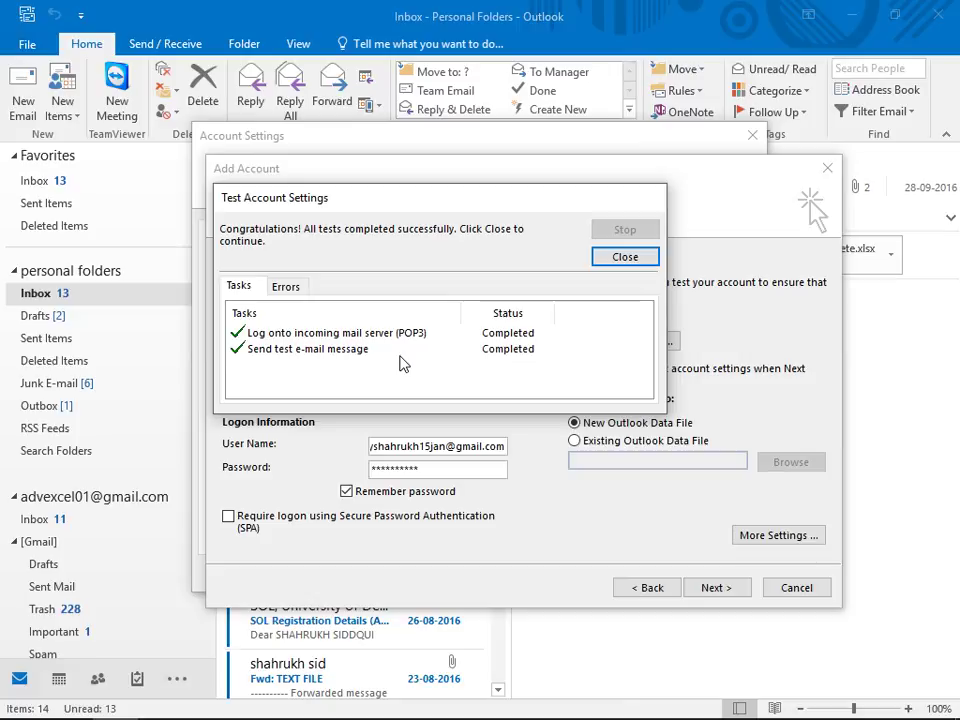
click(622, 258)
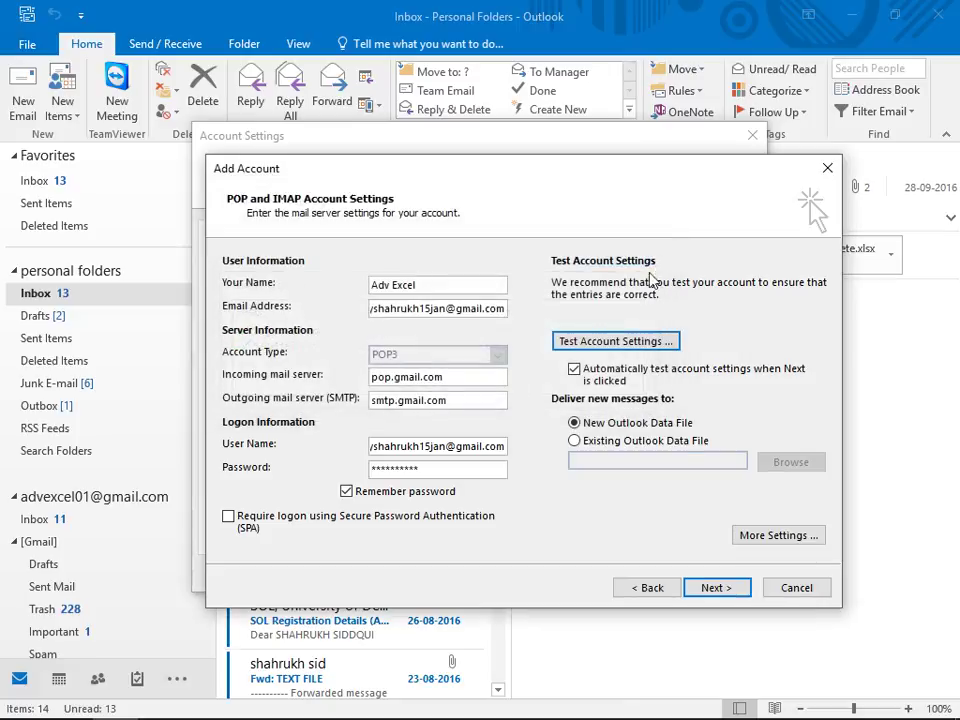
click(731, 596)
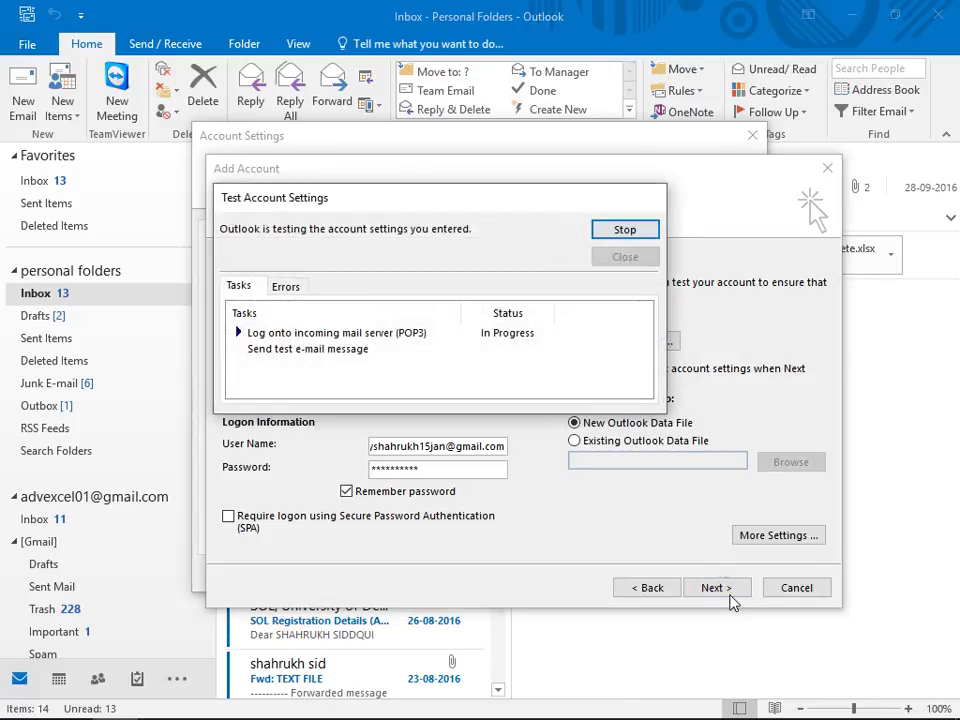
click(642, 233)
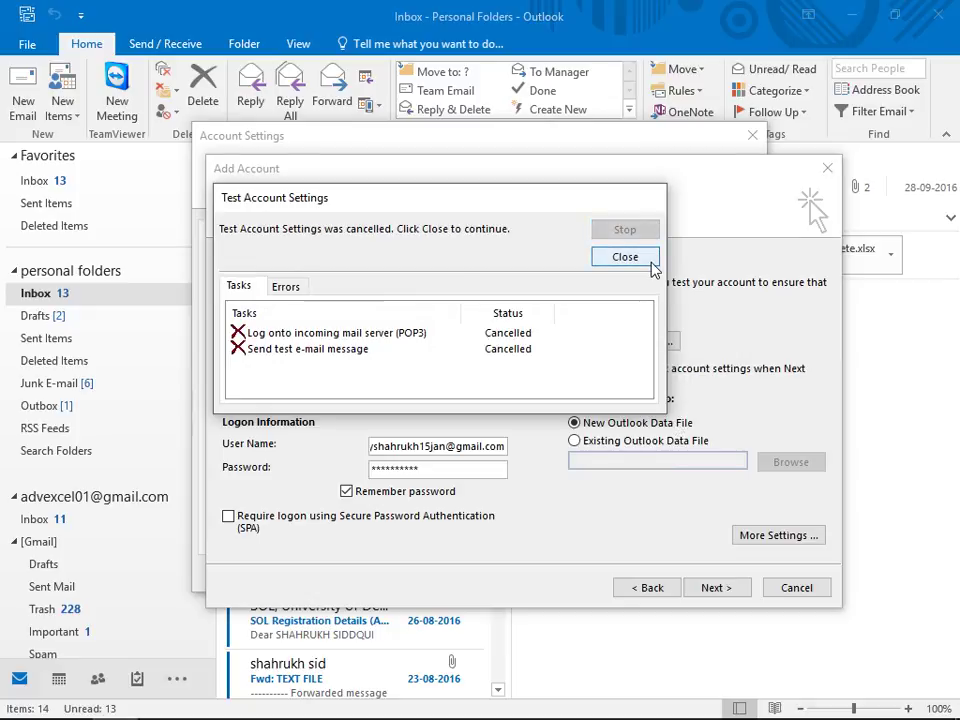
click(648, 262)
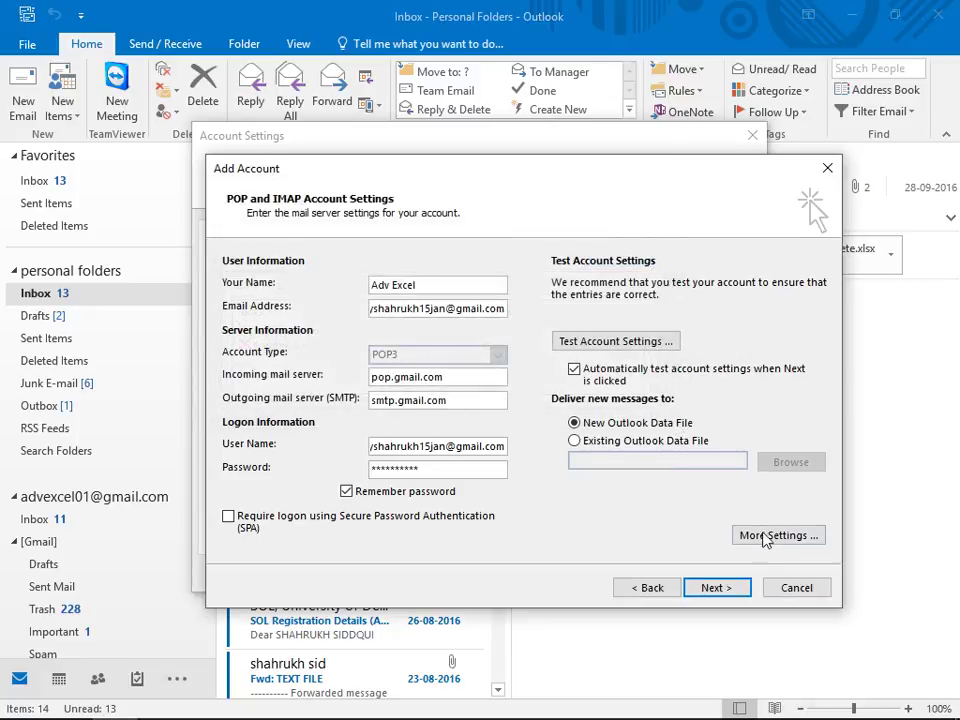
click(729, 589)
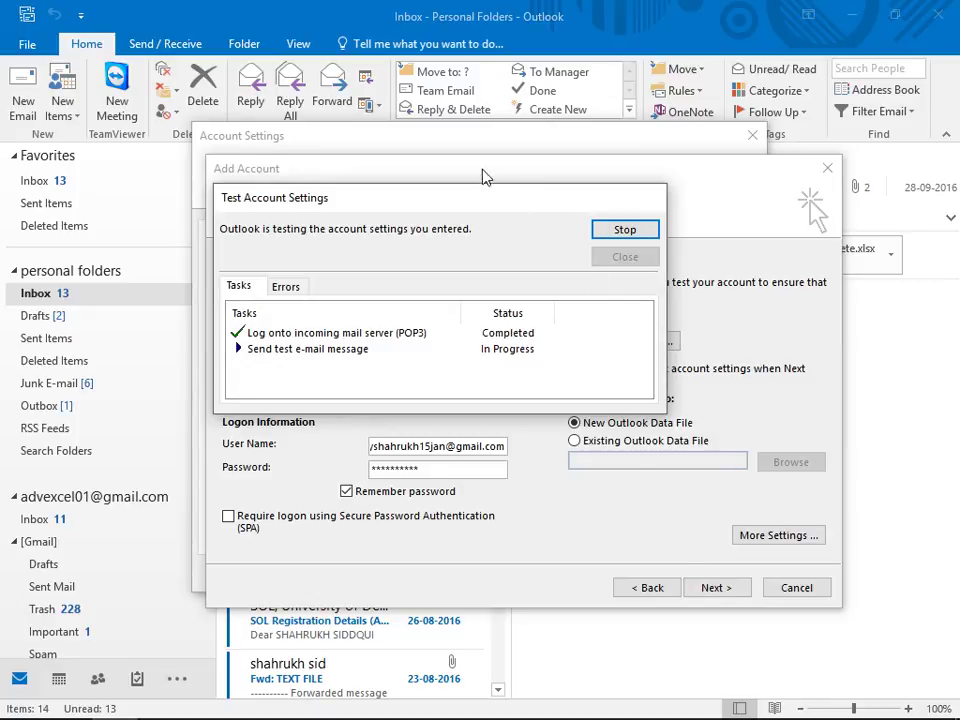
drag(467, 200, 577, 126)
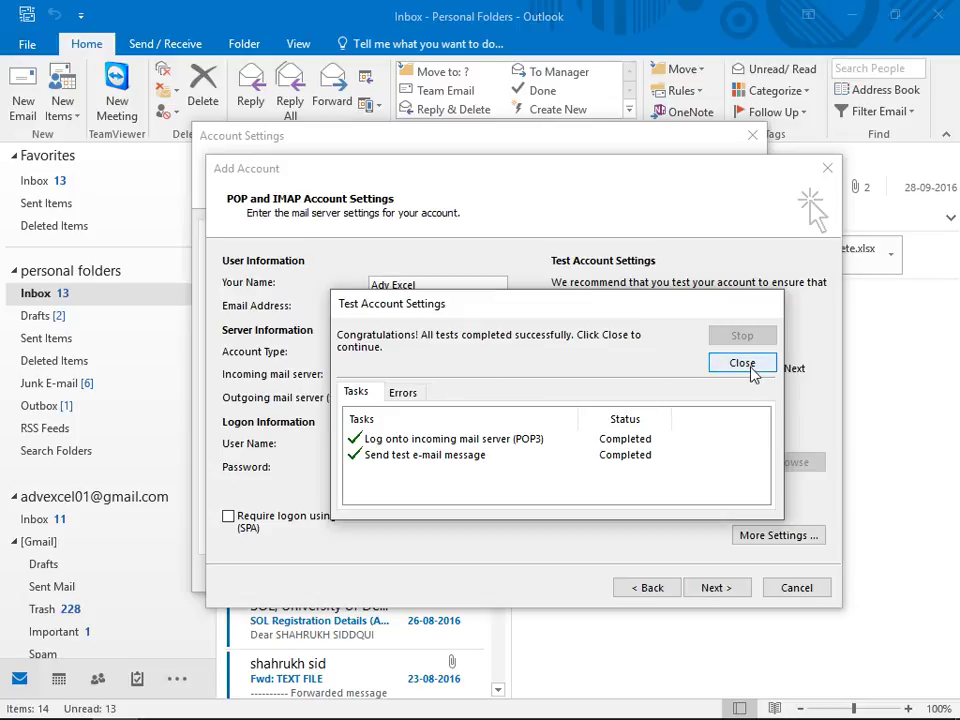
click(742, 363)
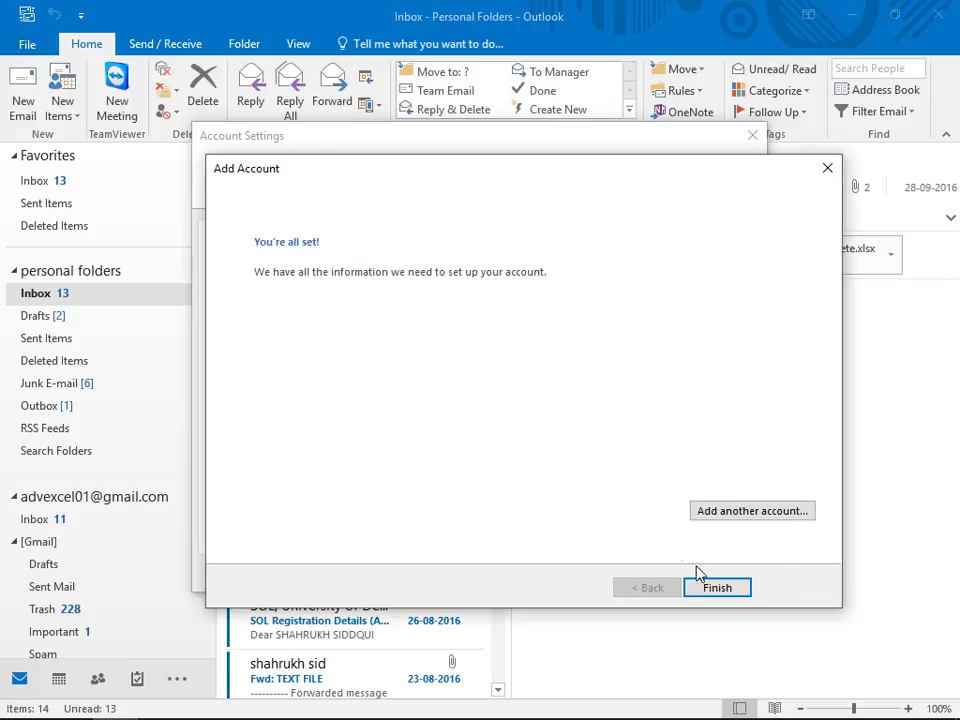
Step: Finish adding the second account and expand it to list its Inbox and [Gmail] folders
click(720, 586)
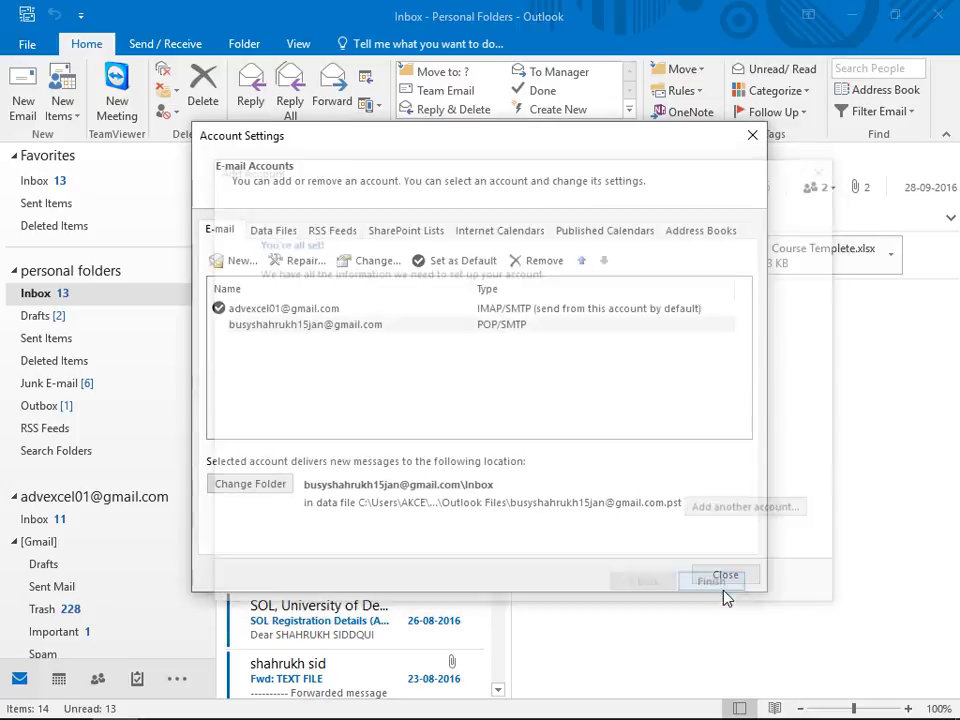
click(714, 577)
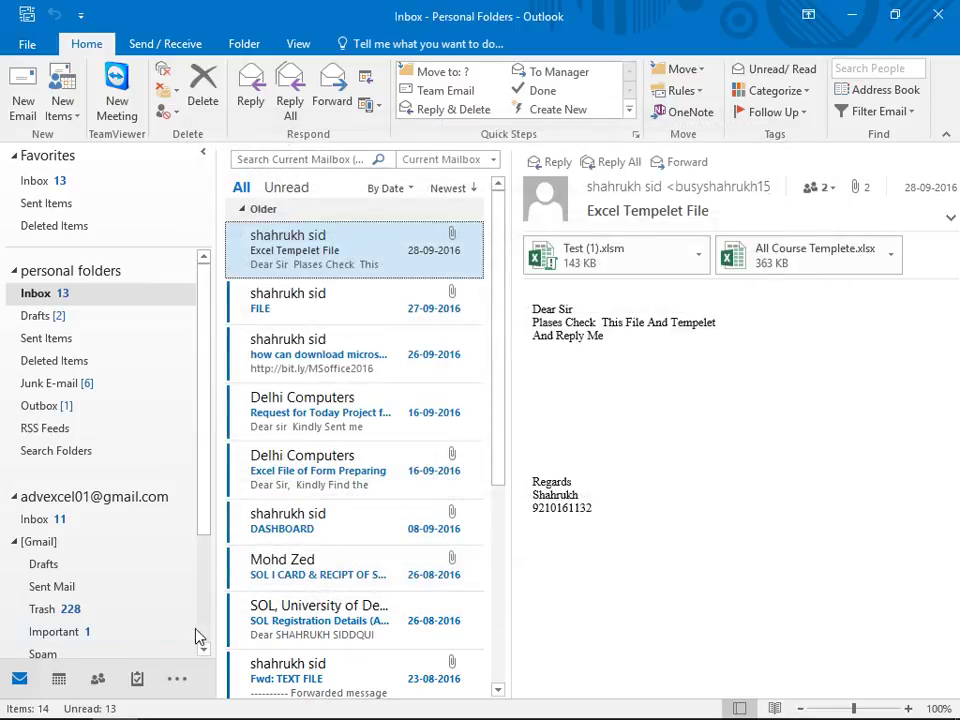
scroll(170, 590, down, 3)
scroll(158, 561, down, 1)
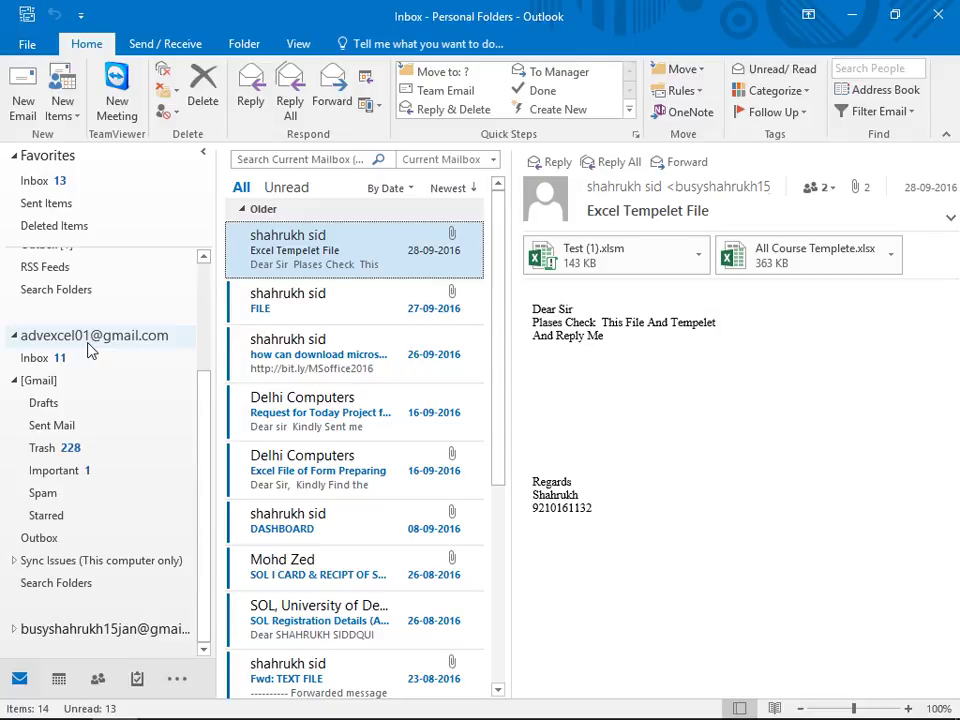
click(14, 630)
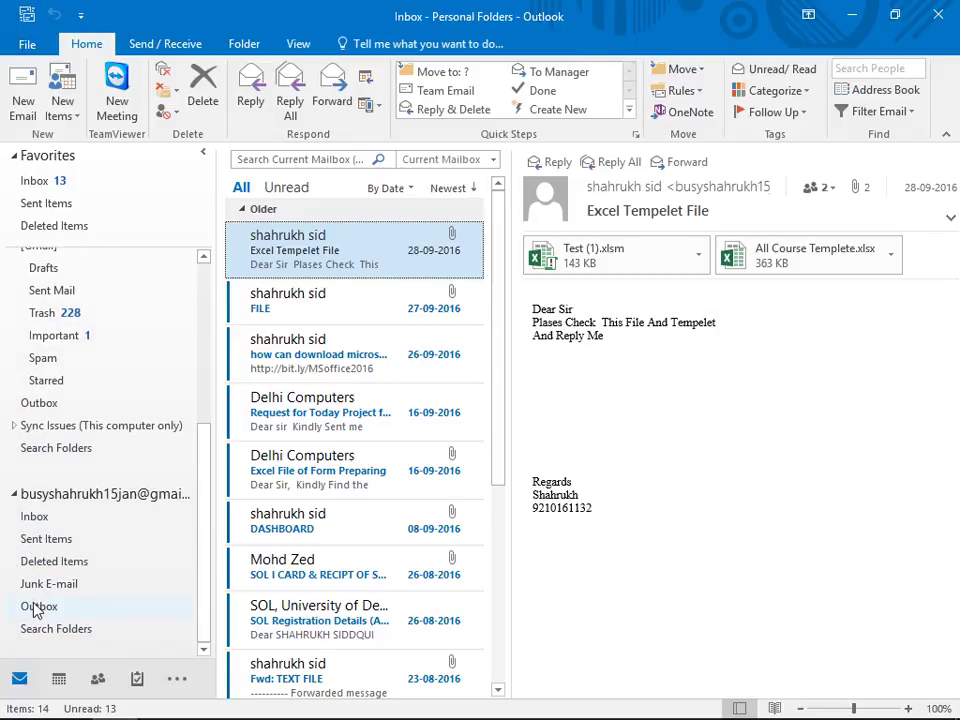
scroll(35, 610, up, 3)
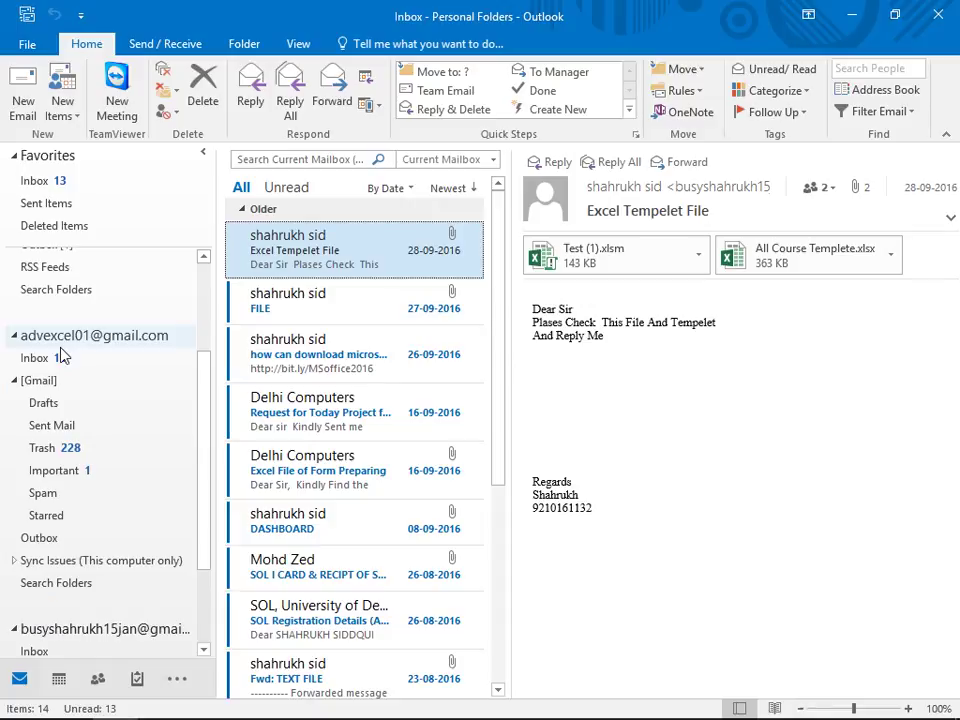
Step: In Account Settings, set the POP/SMTP account as the default instead of the IMAP account
click(27, 44)
click(245, 270)
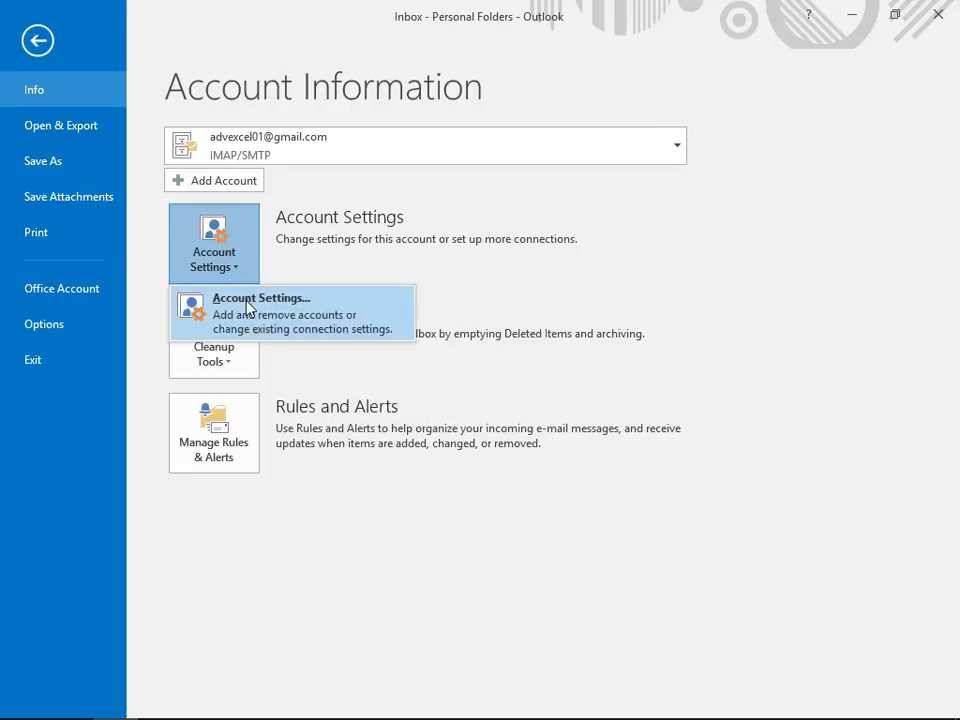
click(250, 320)
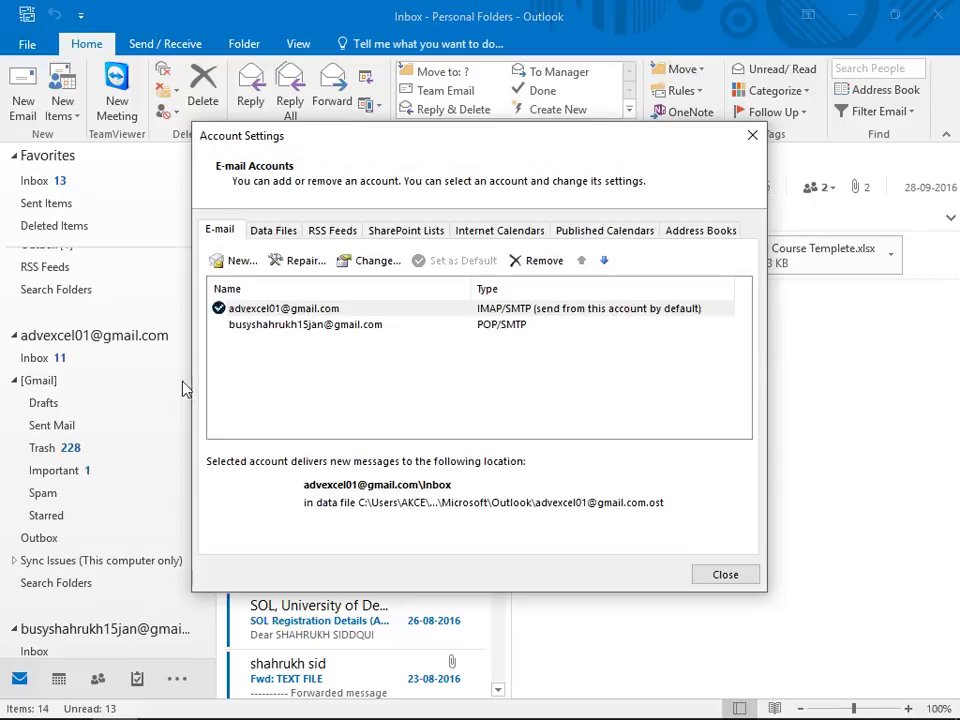
click(271, 330)
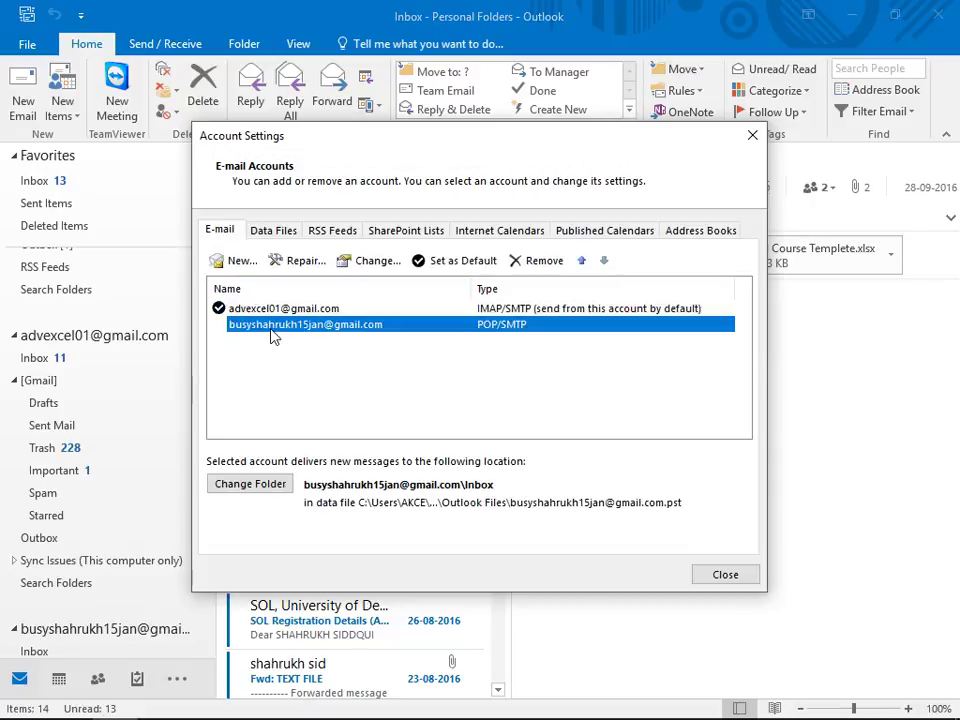
click(447, 261)
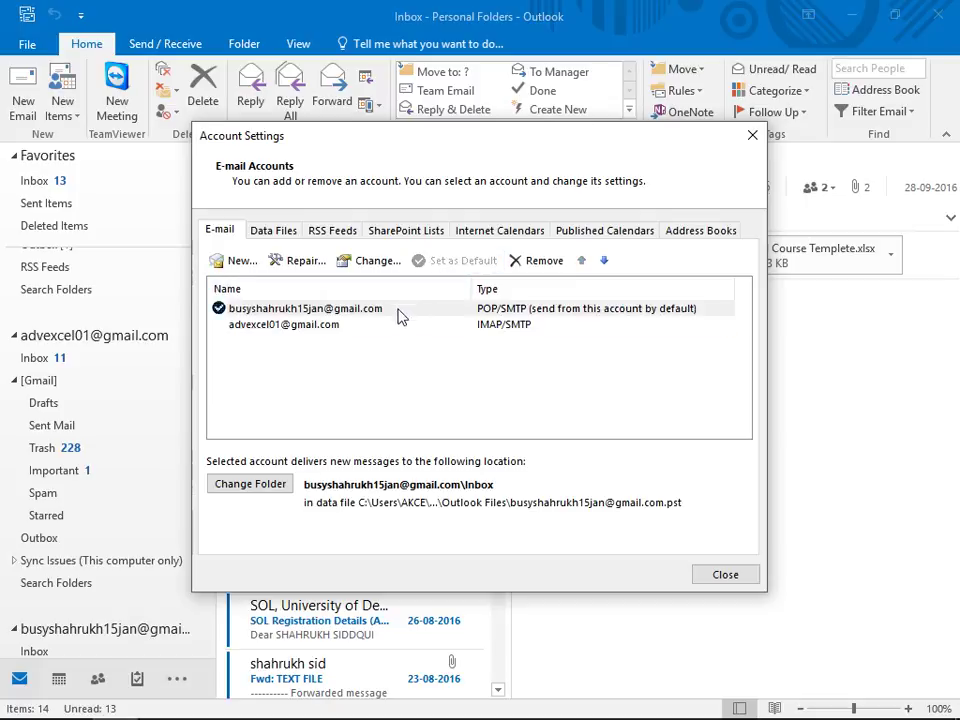
click(332, 326)
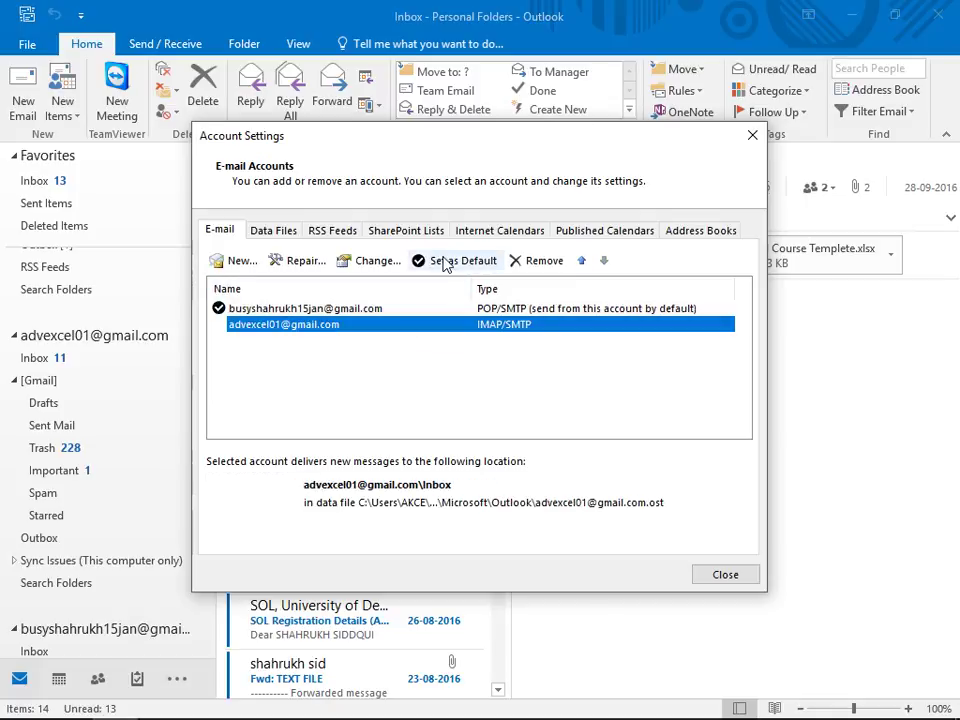
click(447, 261)
click(345, 323)
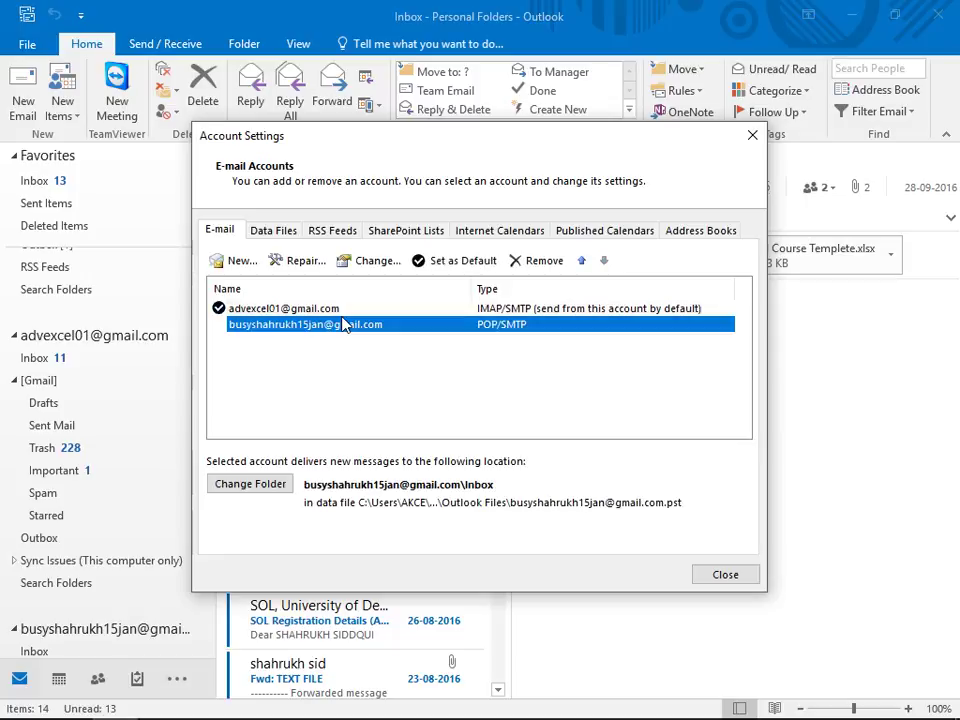
click(219, 310)
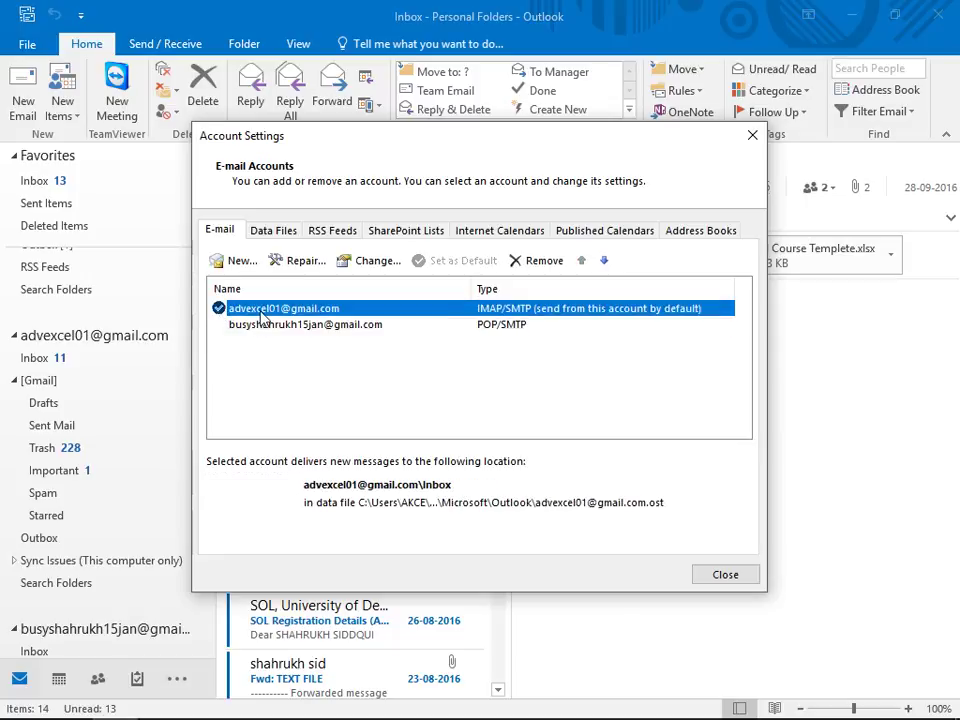
click(266, 325)
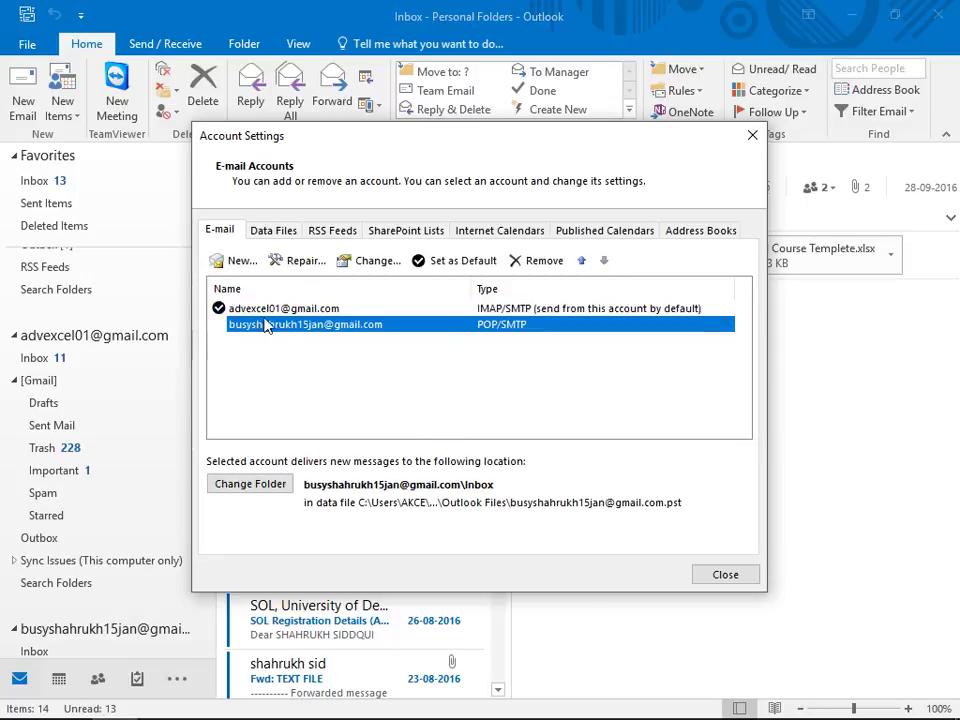
click(421, 261)
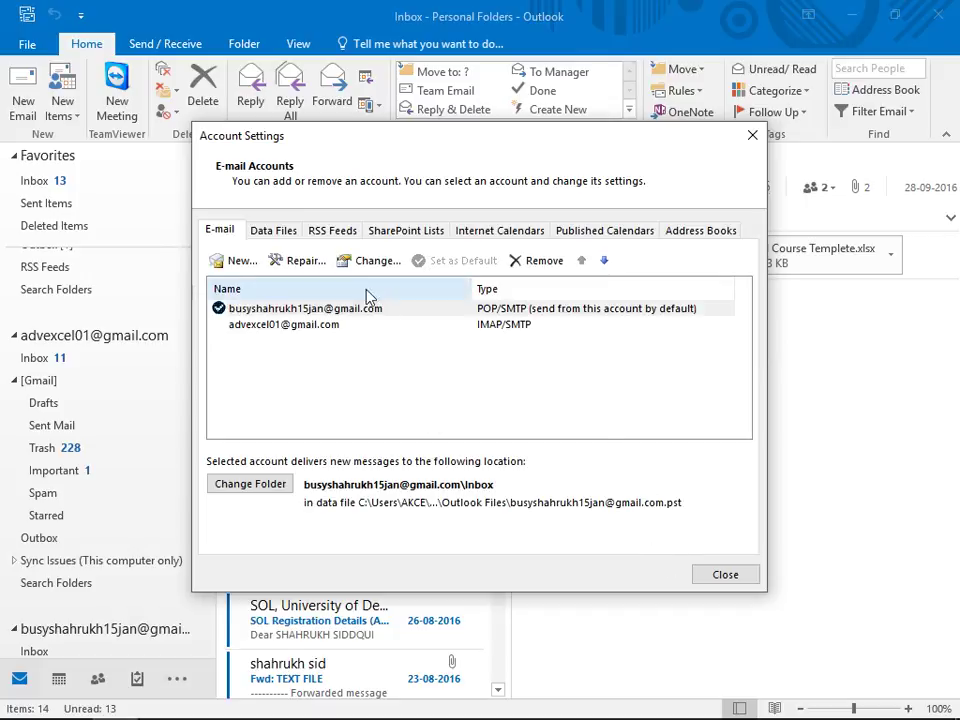
Step: Cancel the started account repair and close Account Settings
click(303, 260)
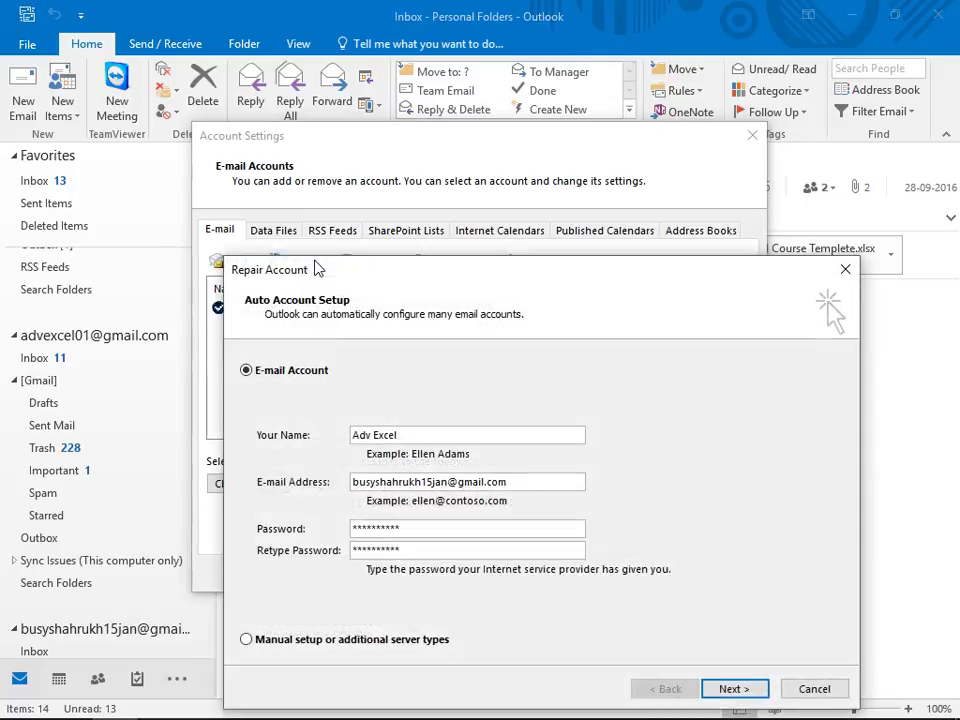
click(810, 689)
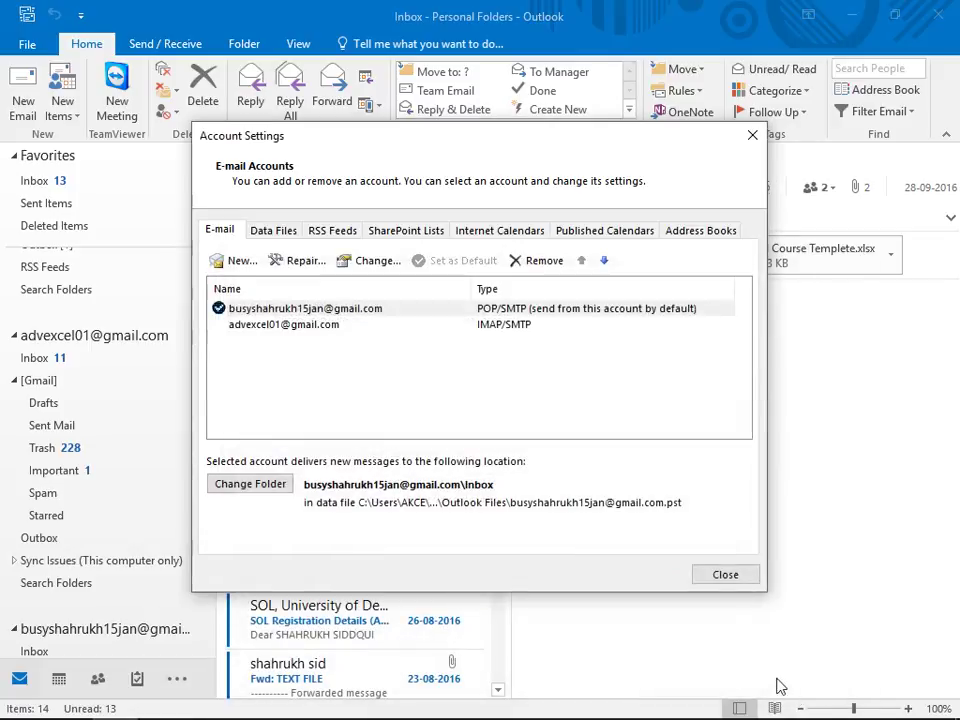
click(305, 310)
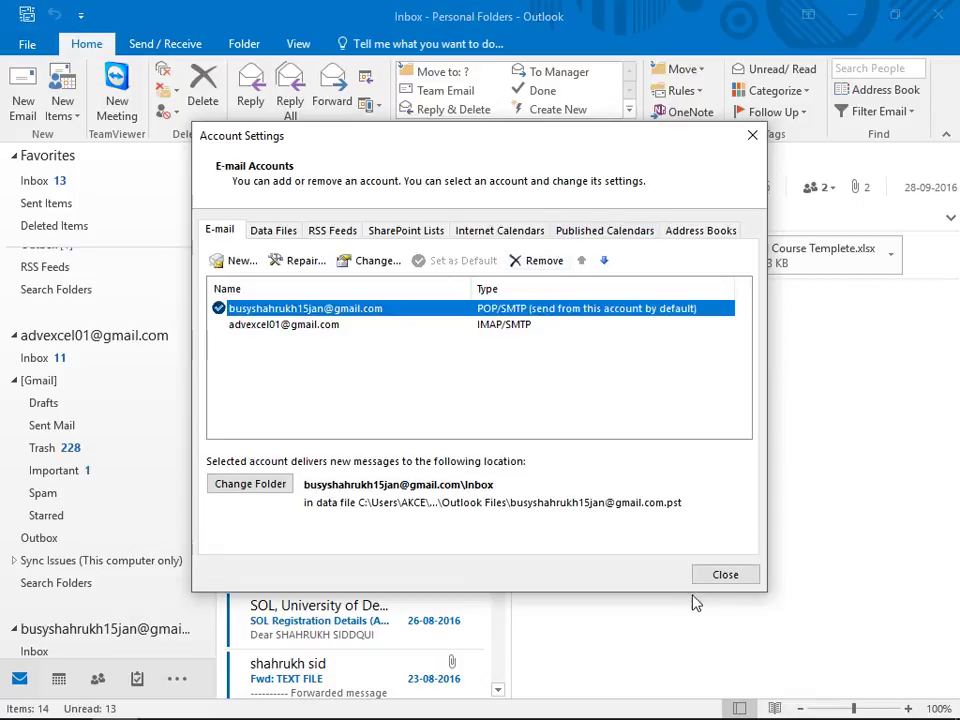
click(725, 574)
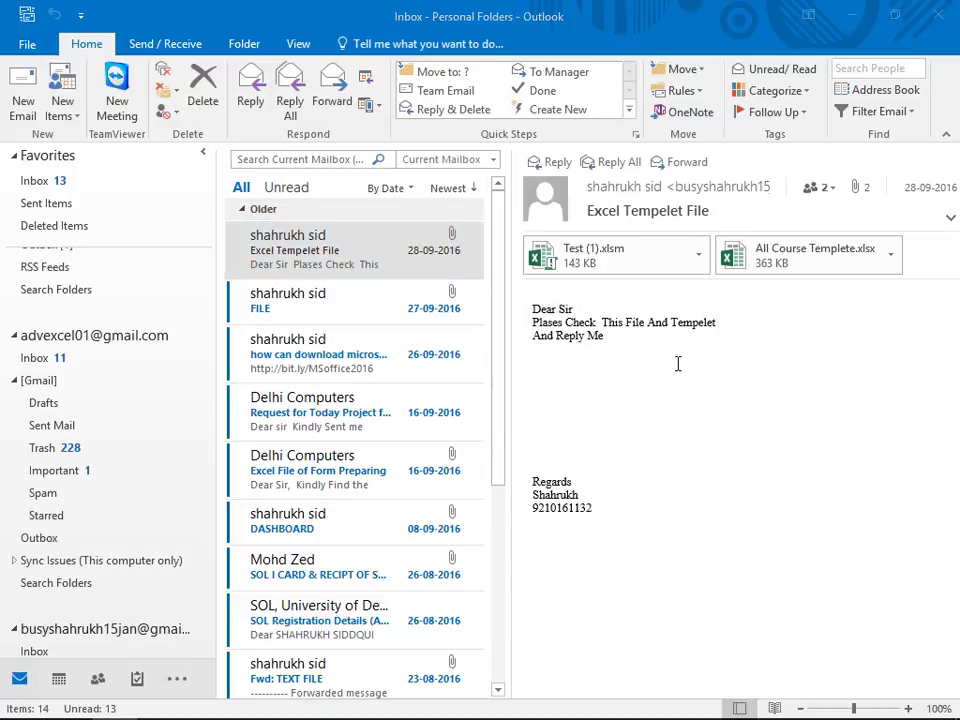
Step: Try a Start menu search for 'outlook 2007', then dismiss the search and the Start menu
key(super)
text(ex)
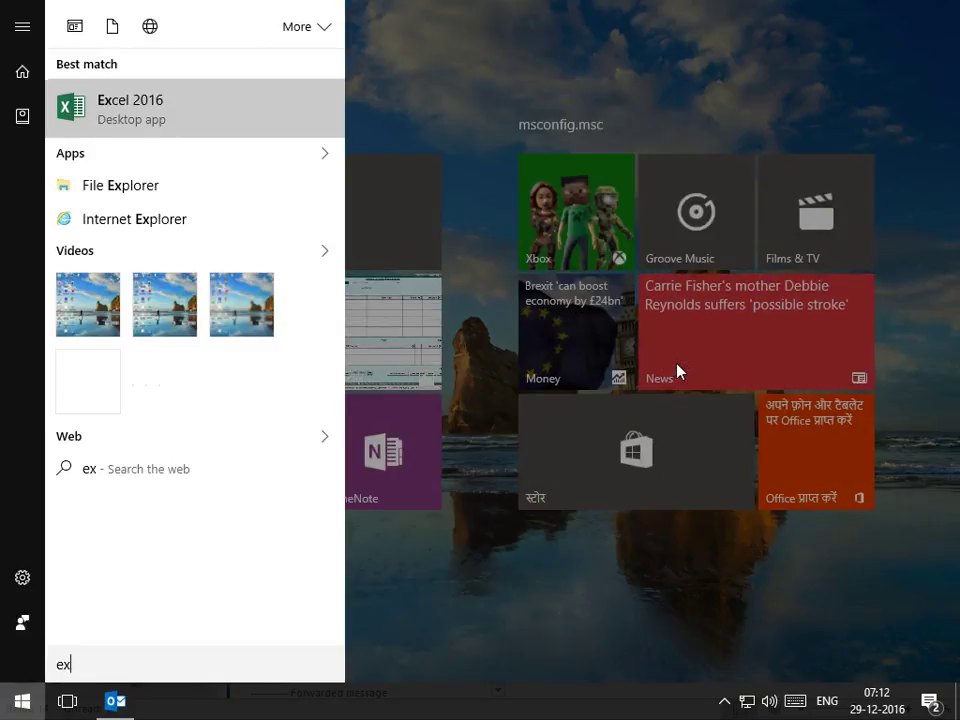
key(BackSpace)
key(BackSpace)
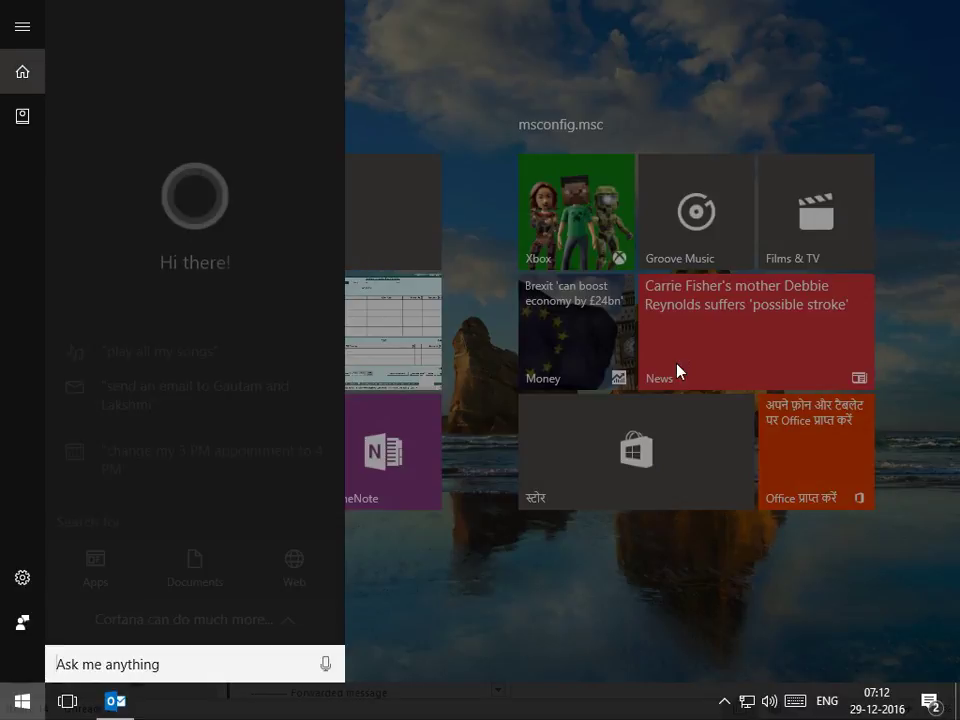
text(outl)
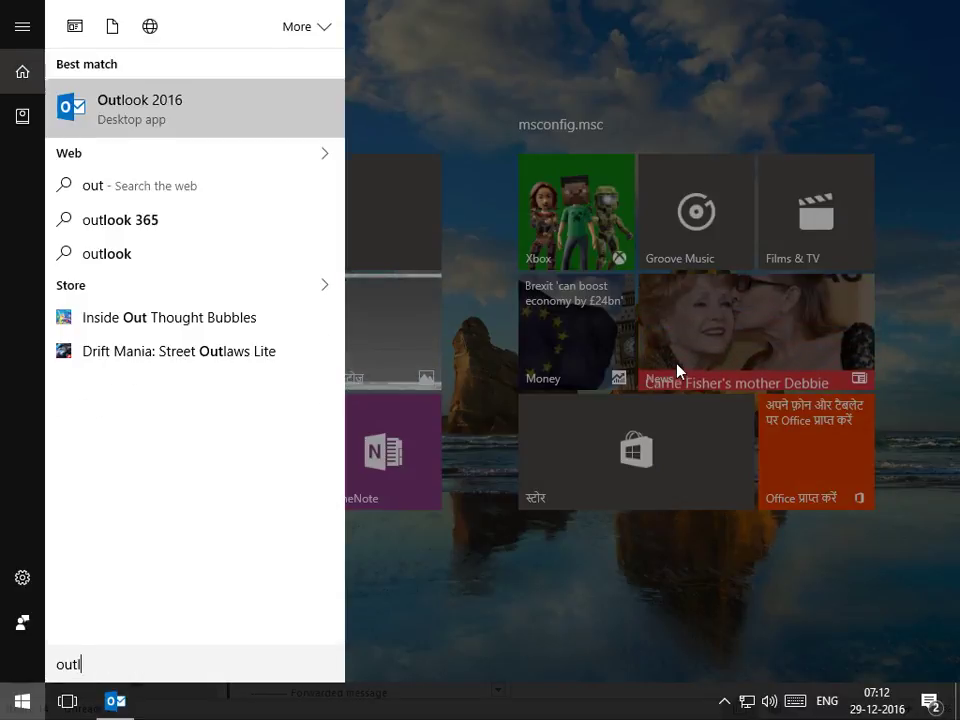
text(ook)
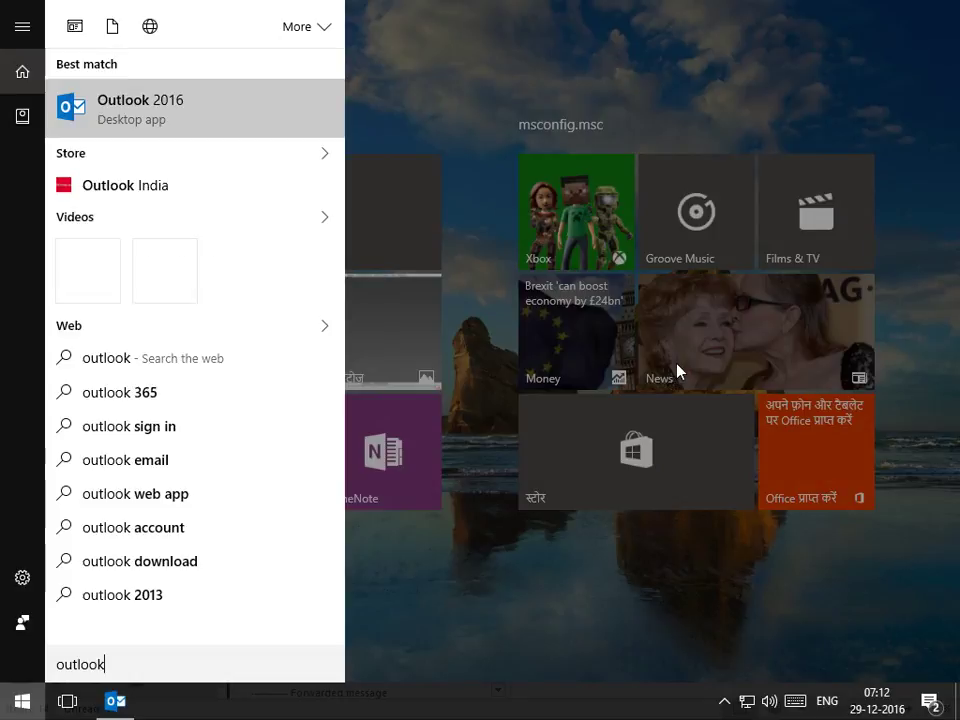
text( 20)
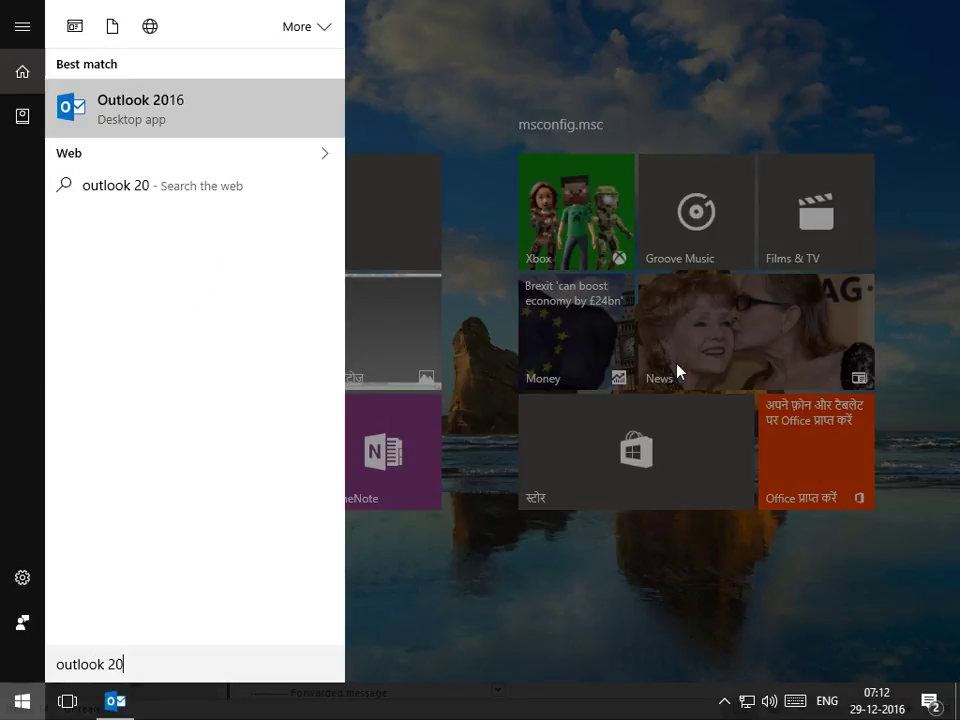
text(07)
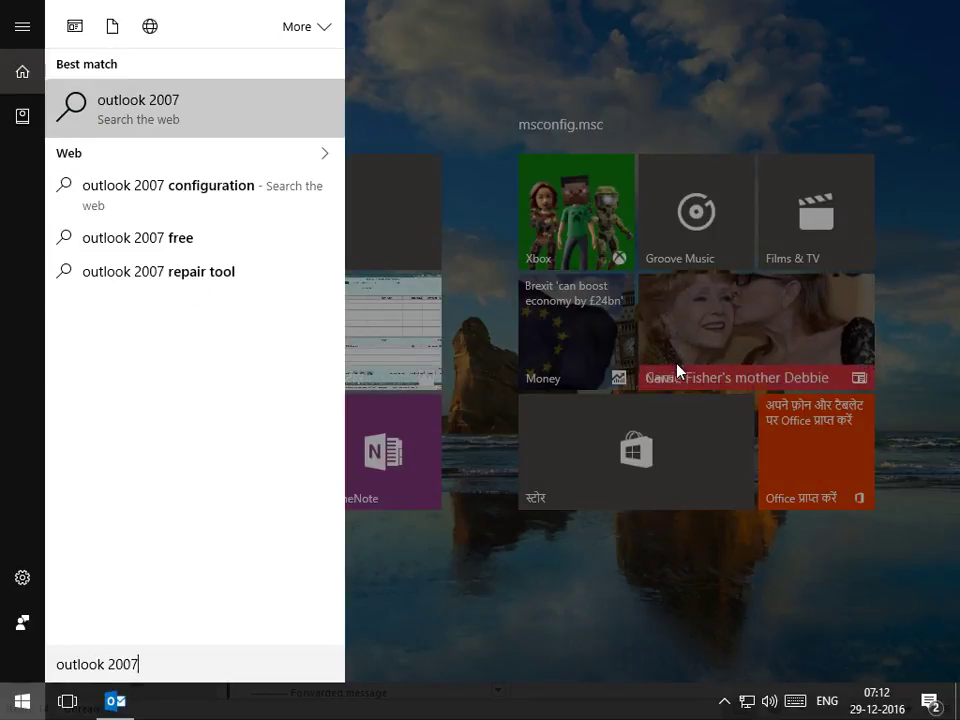
key(BackSpace)
key(BackSpace)
key(BackSpace)
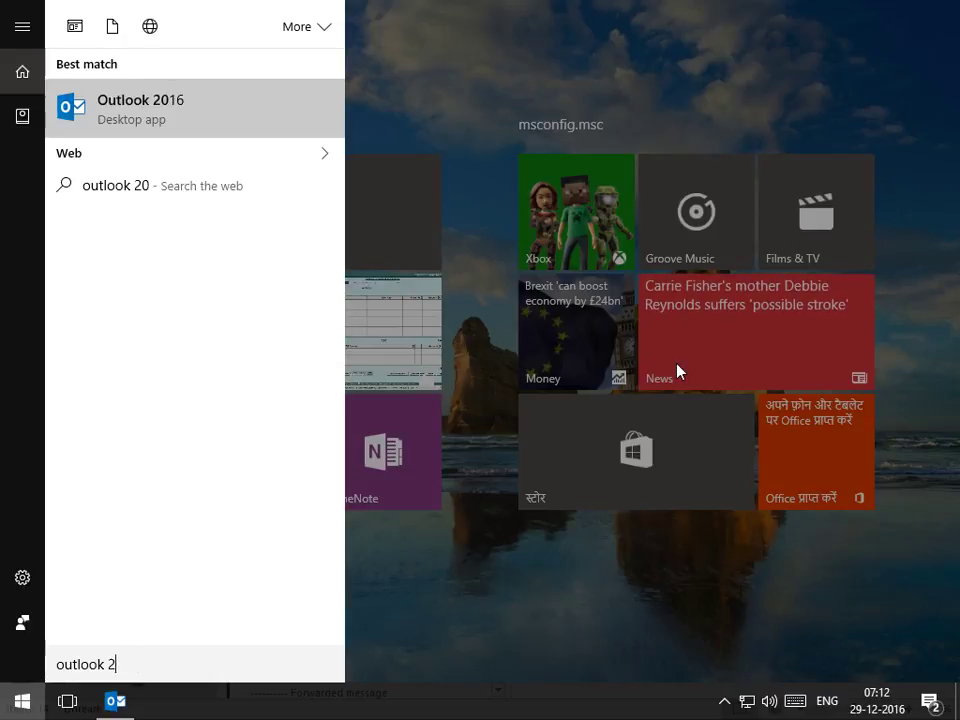
key(BackSpace)
key(BackSpace)
key(BackSpace)
key(BackSpace)
key(BackSpace)
key(BackSpace)
key(BackSpace)
key(BackSpace)
key(BackSpace)
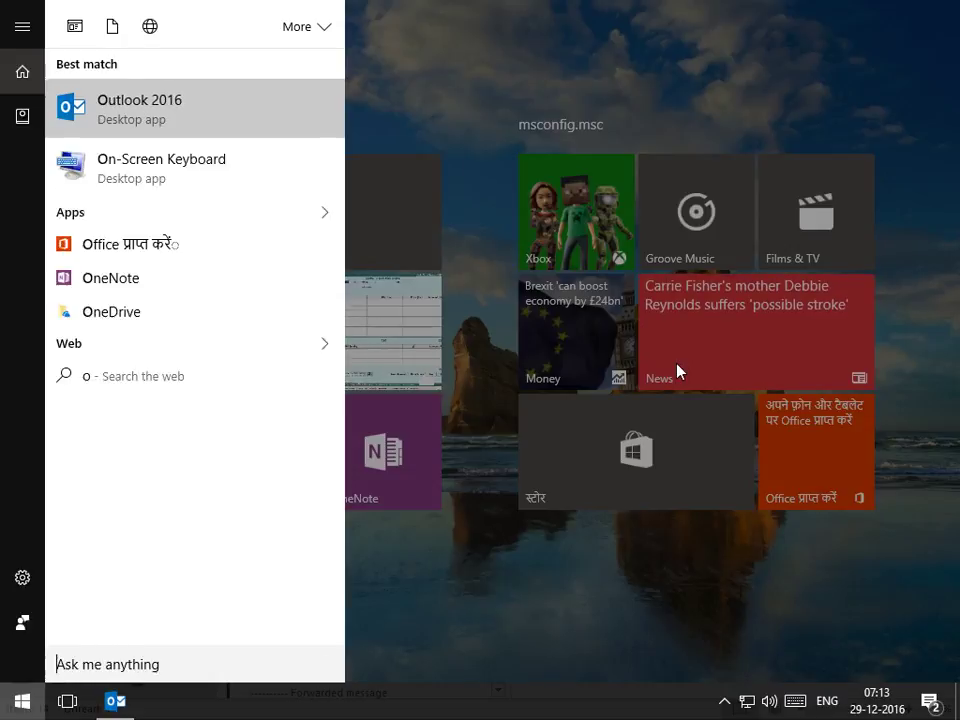
key(Escape)
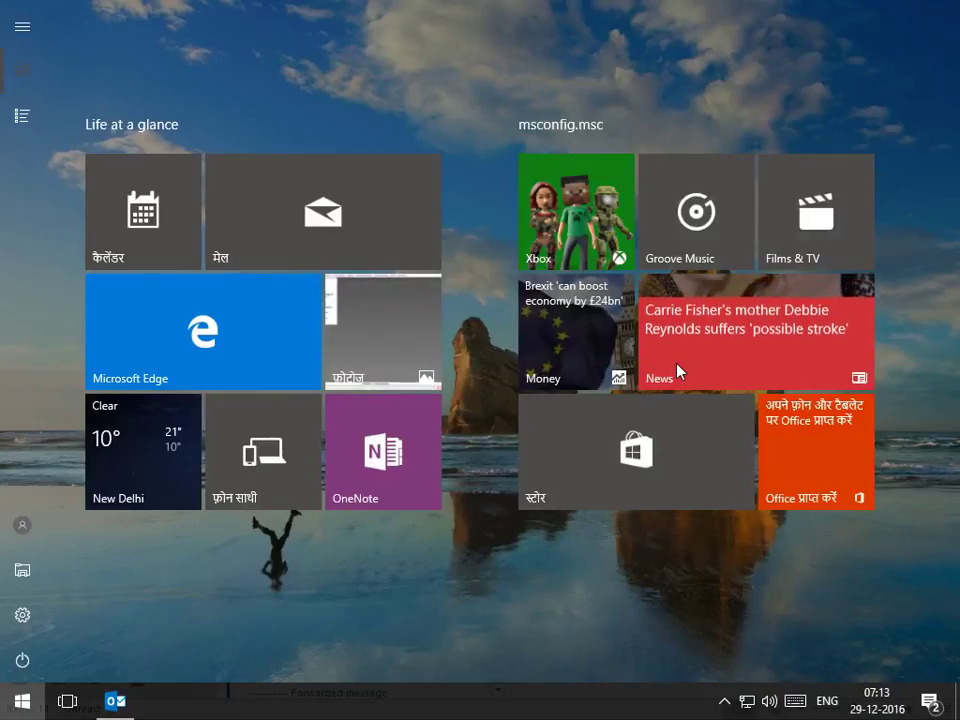
key(Escape)
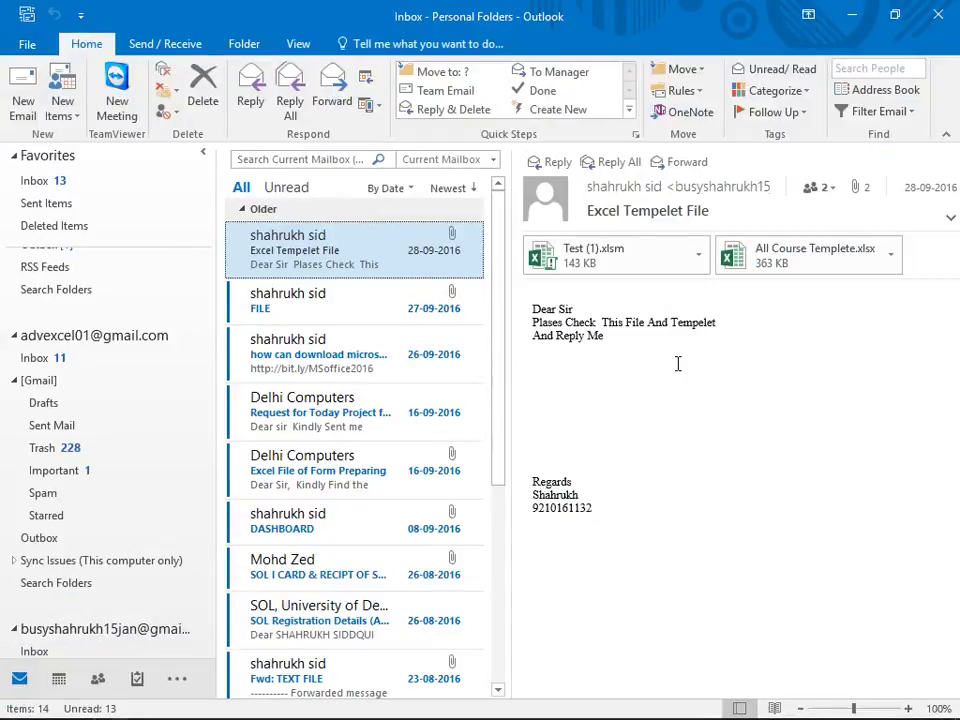
Step: Search the Start menu for 'contr' and launch Control Panel
key(super)
text(cont)
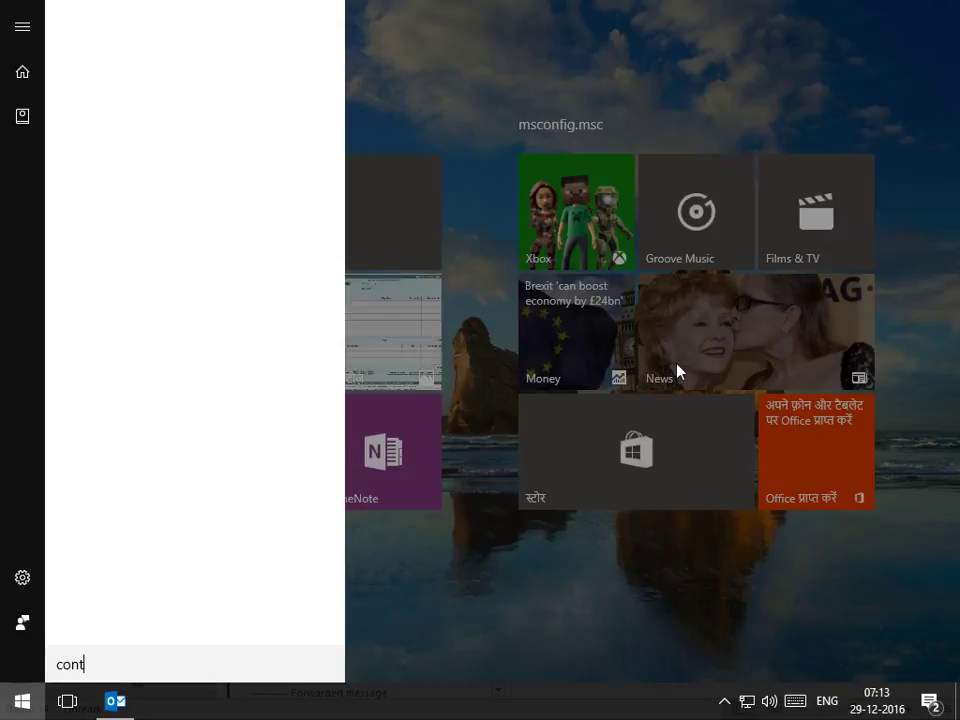
text(r)
key(Escape)
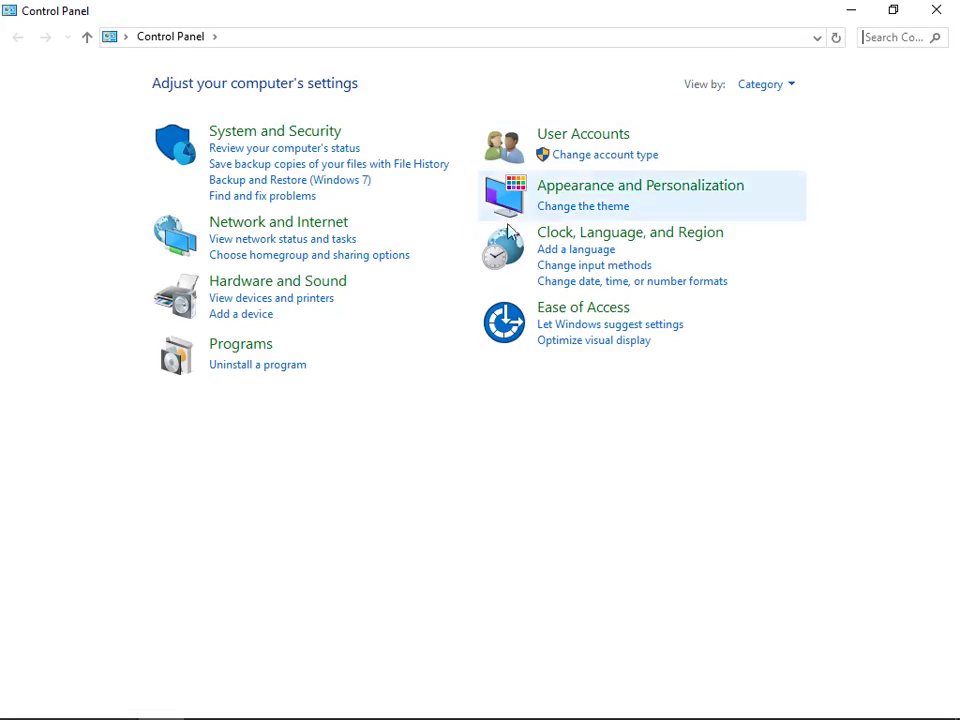
Step: Change the Microsoft Office Enterprise 2007 installation, choosing Add or Remove Features
click(256, 368)
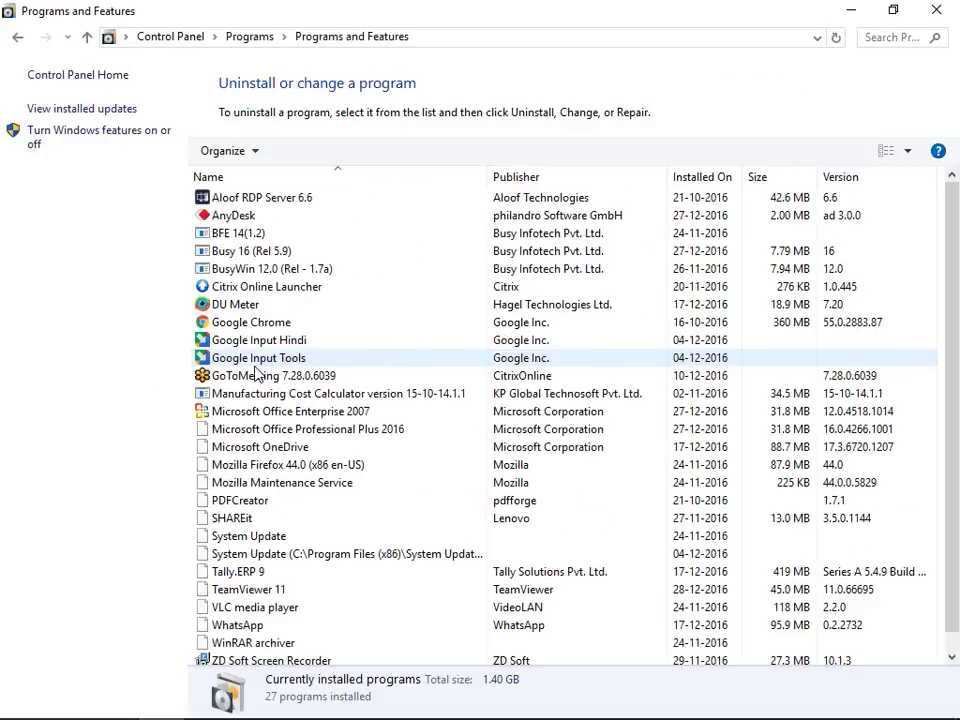
click(272, 414)
click(368, 151)
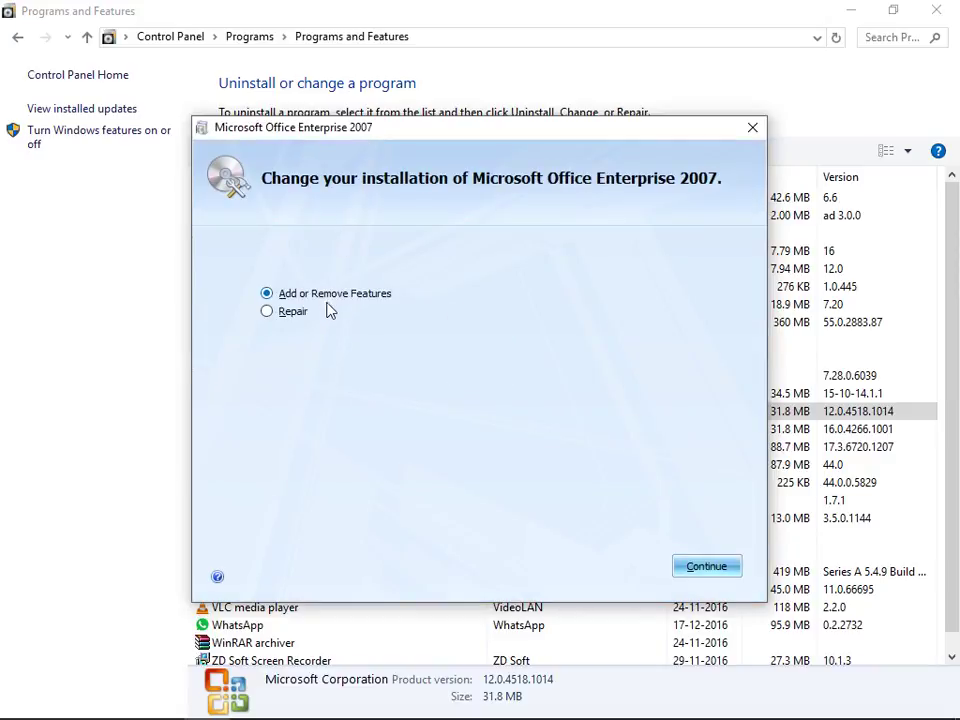
click(298, 313)
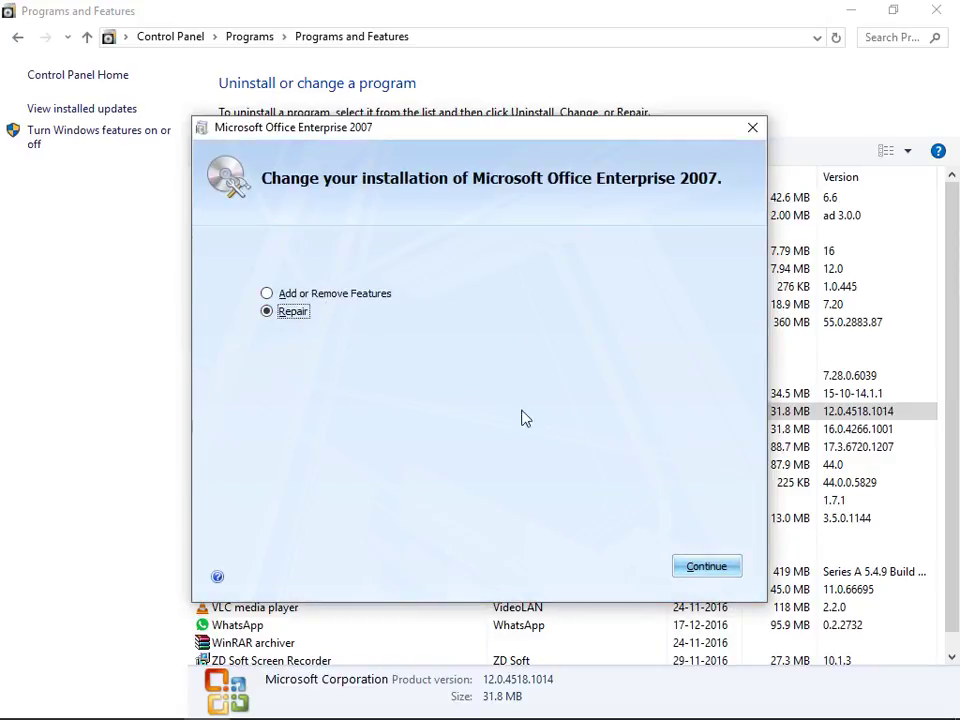
click(340, 293)
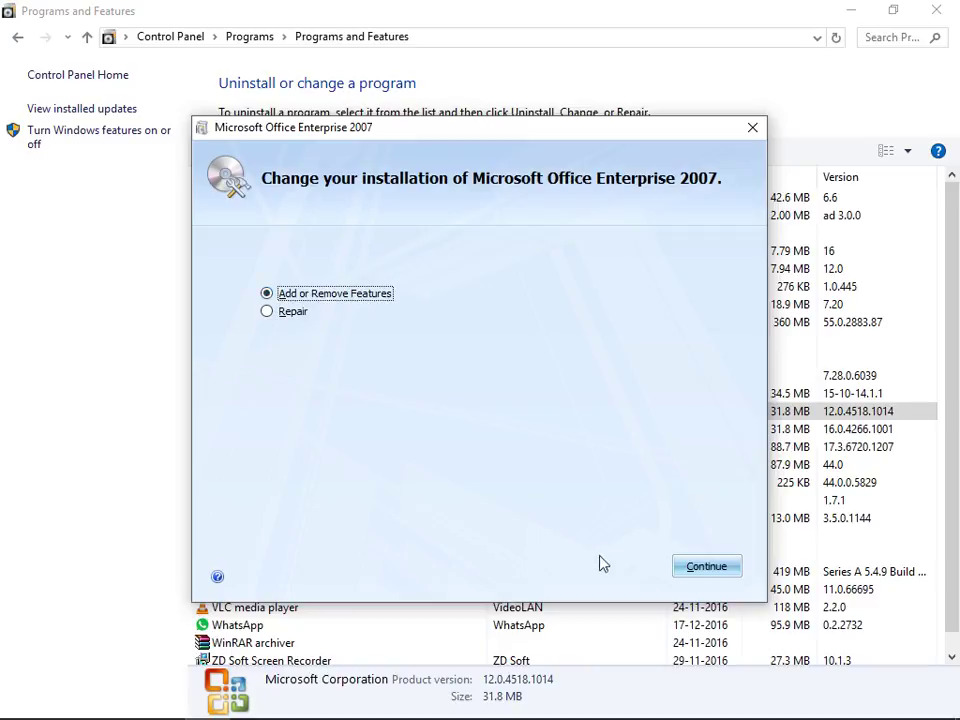
click(704, 577)
Step: Set Outlook, PowerPoint, Publisher and Word to Run from My Computer and continue
click(289, 355)
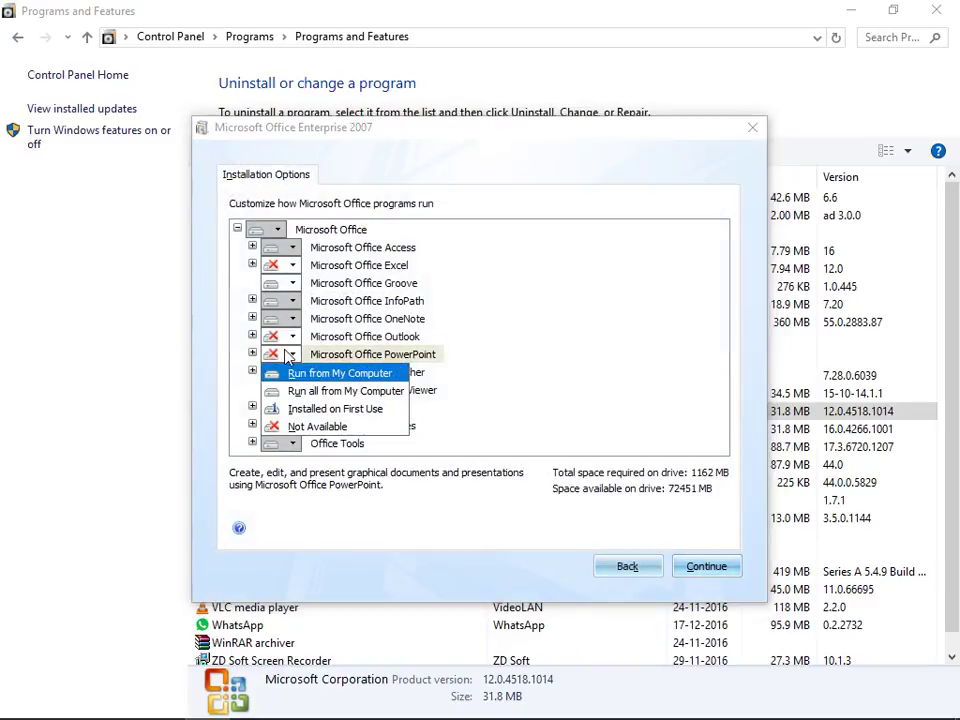
click(289, 356)
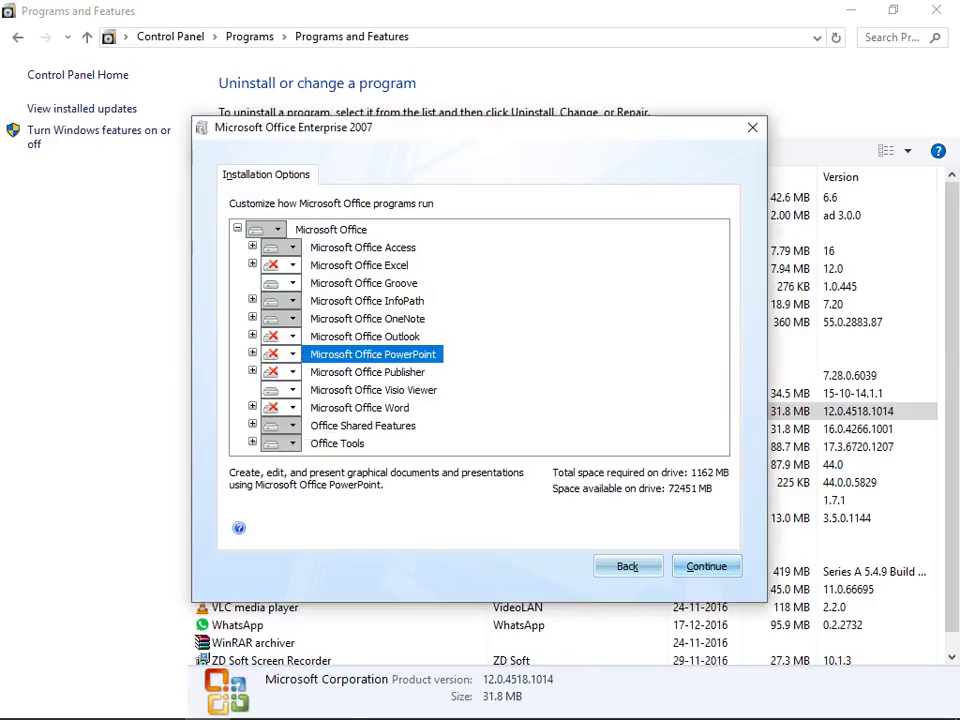
click(276, 340)
click(340, 357)
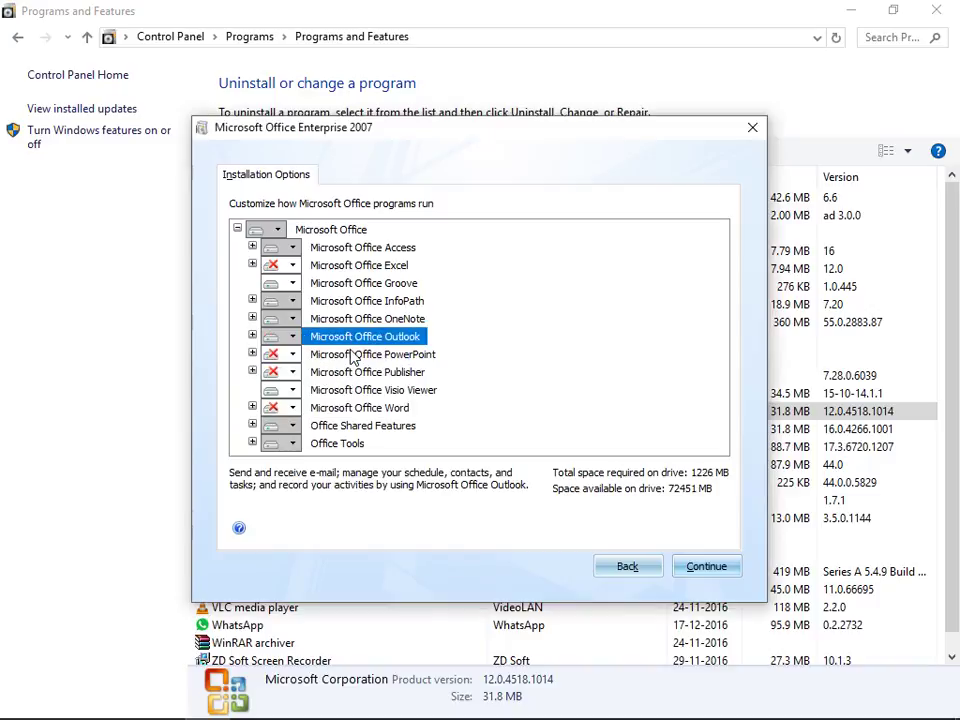
click(289, 355)
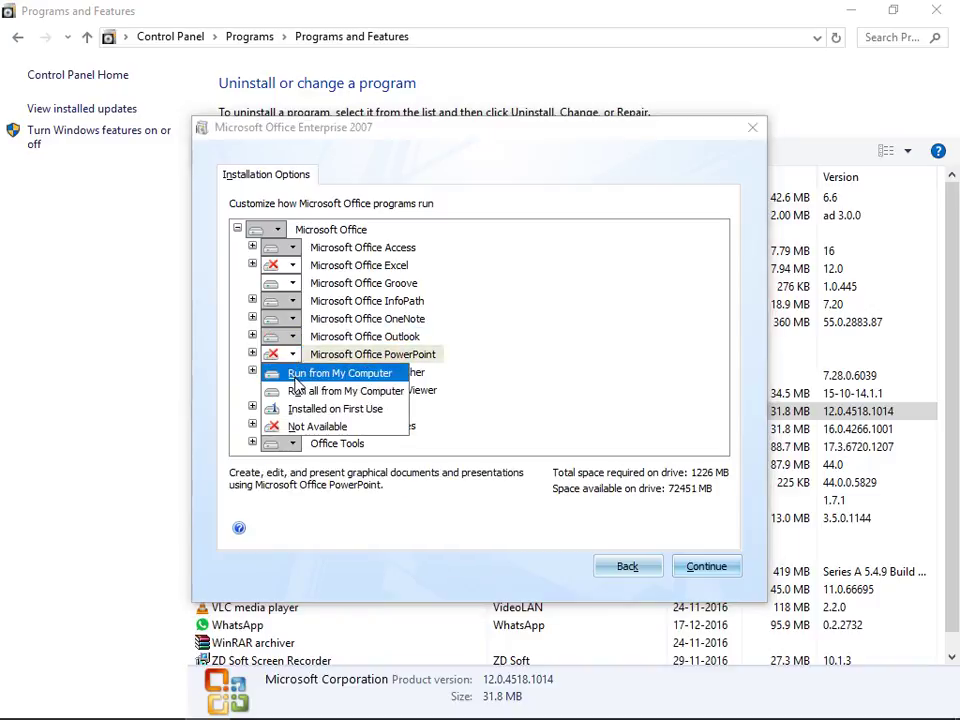
click(296, 380)
click(284, 373)
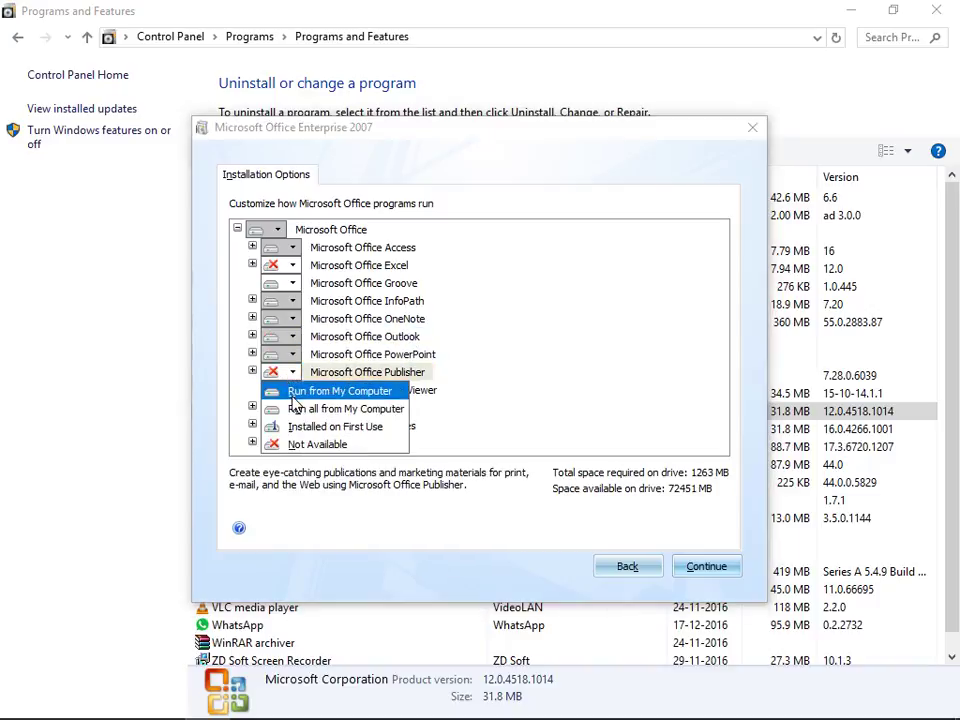
click(293, 391)
click(288, 408)
click(292, 426)
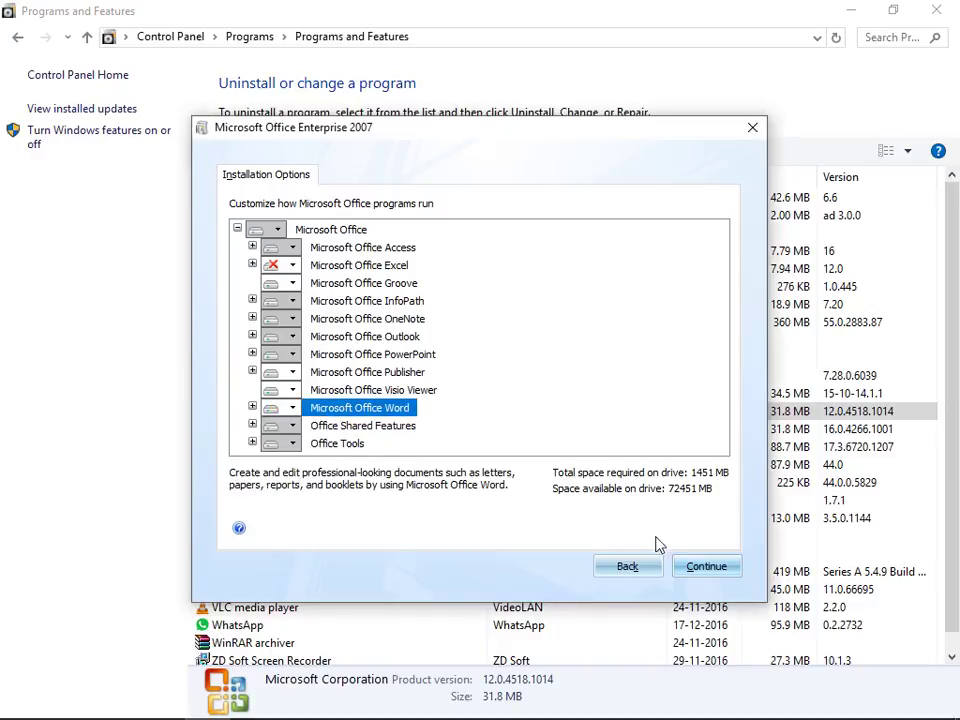
click(698, 567)
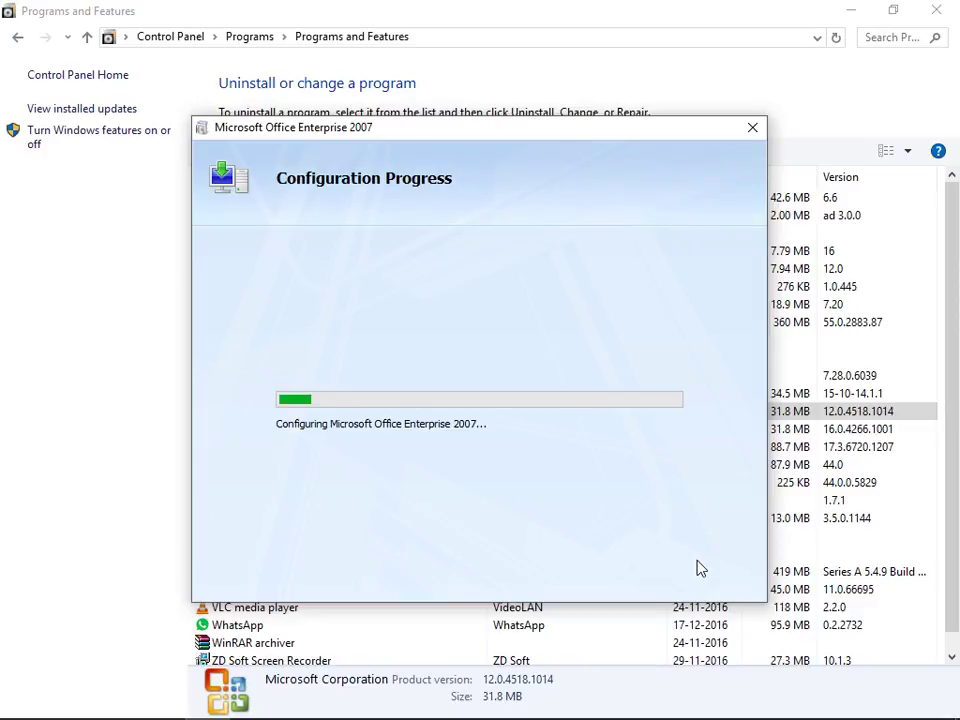
mouse_move(480, 716)
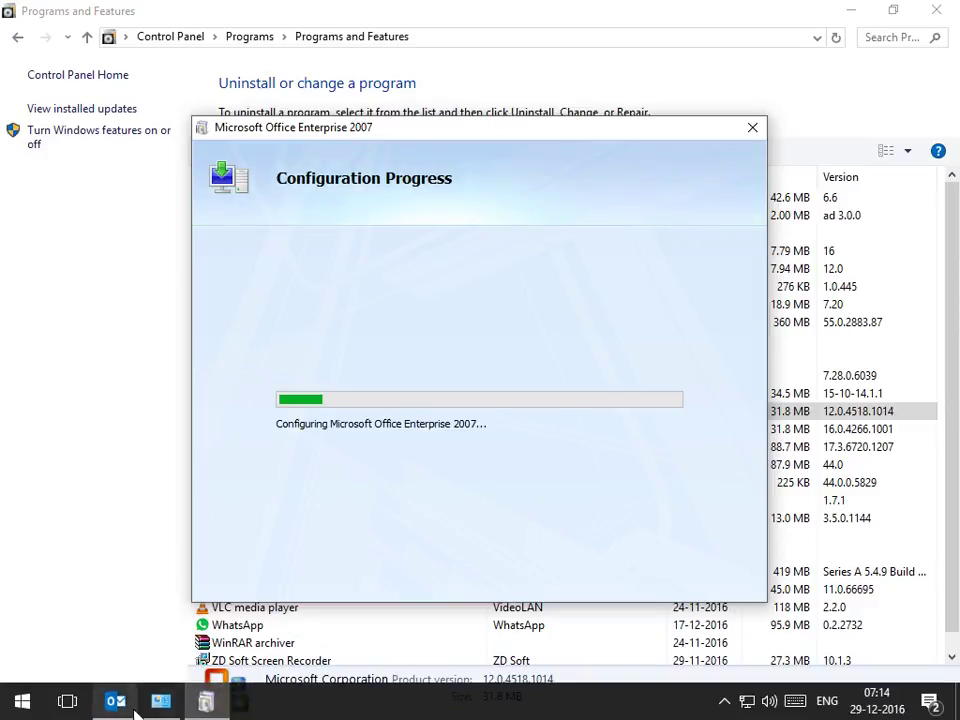
Step: Bring Outlook forward, start a new email and browse its Insert, Options and Format Text tabs
click(115, 702)
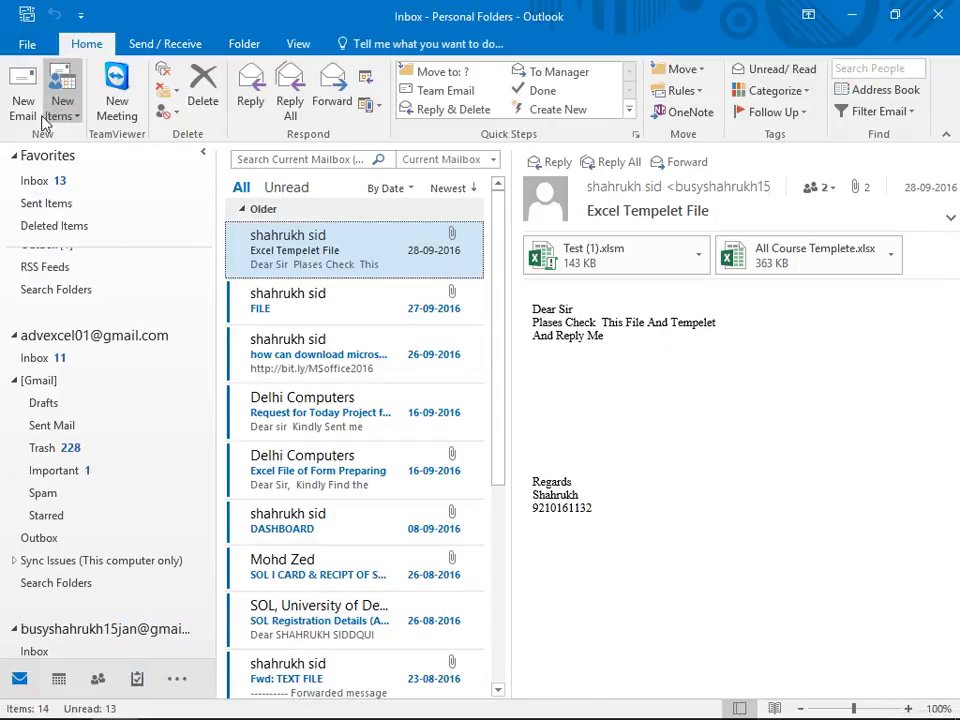
click(12, 116)
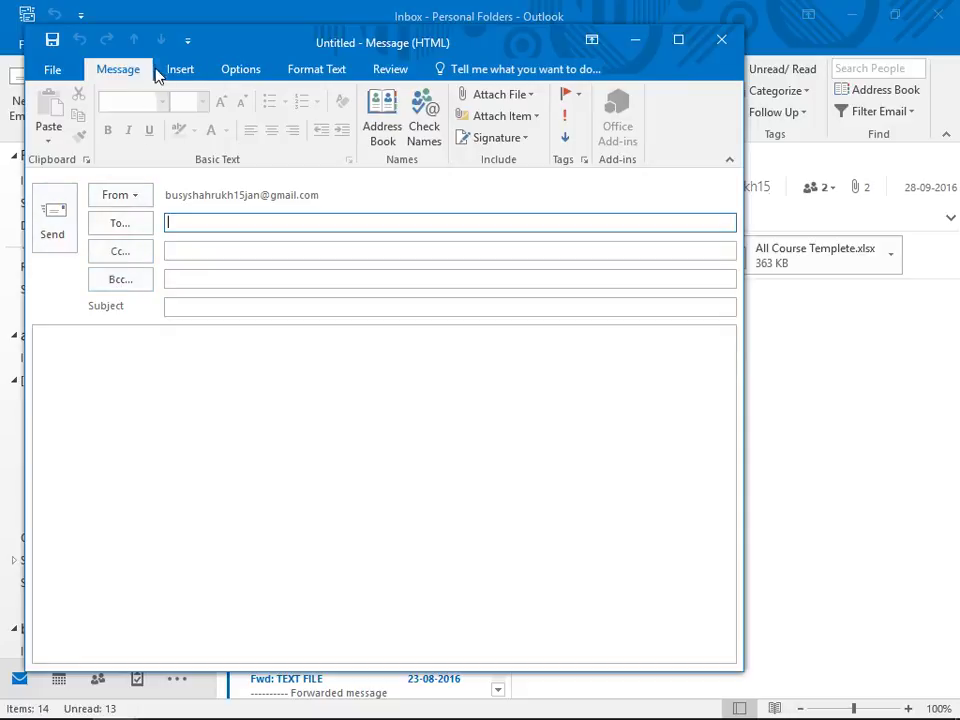
click(168, 70)
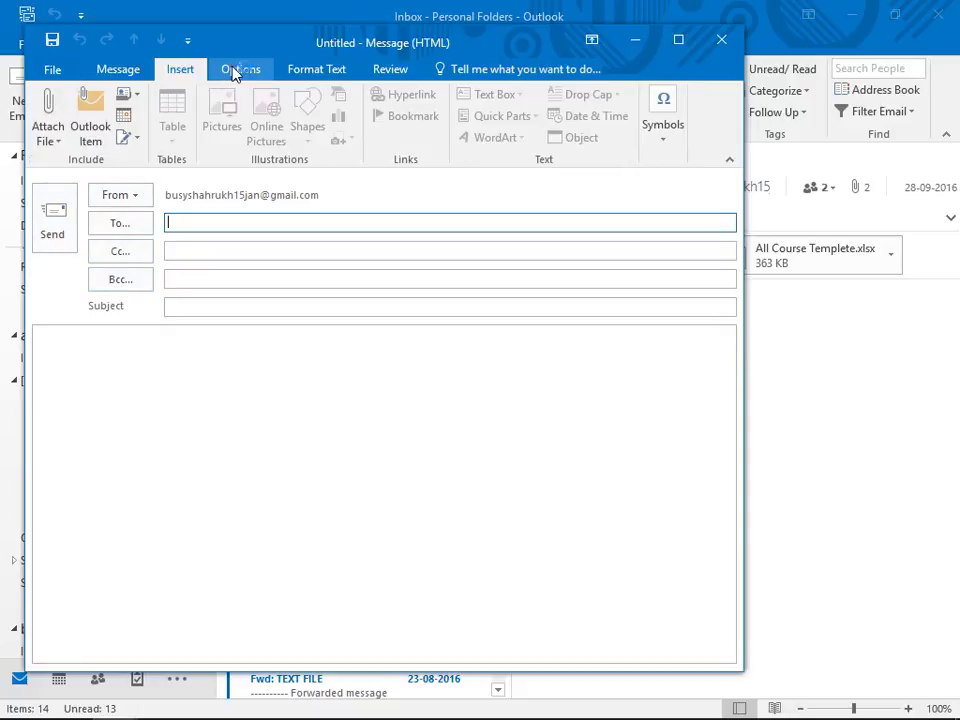
click(232, 68)
click(318, 72)
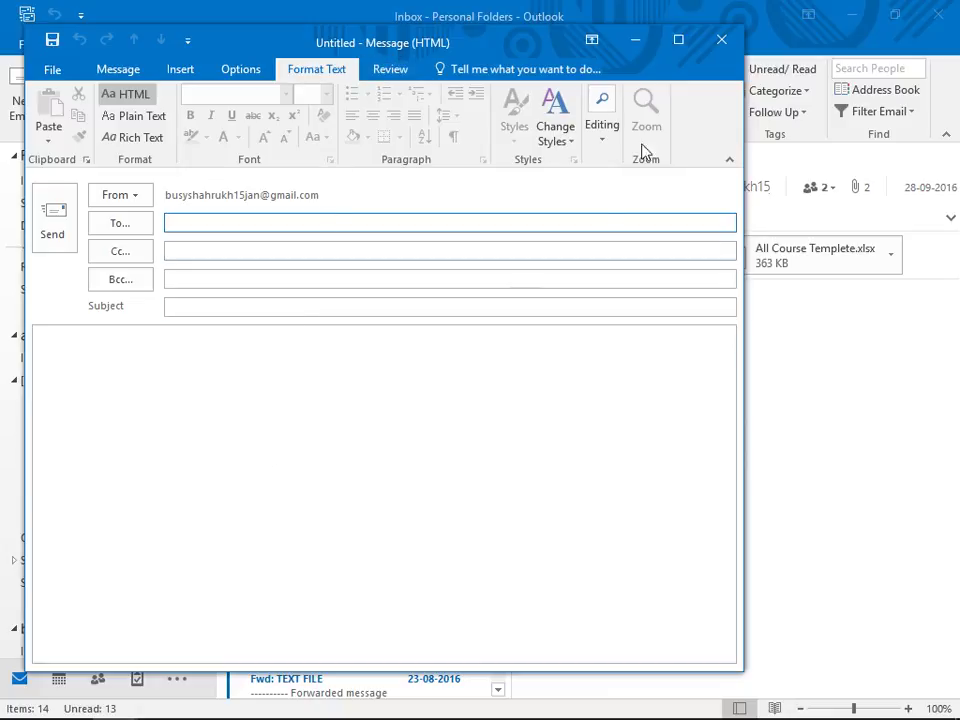
click(729, 38)
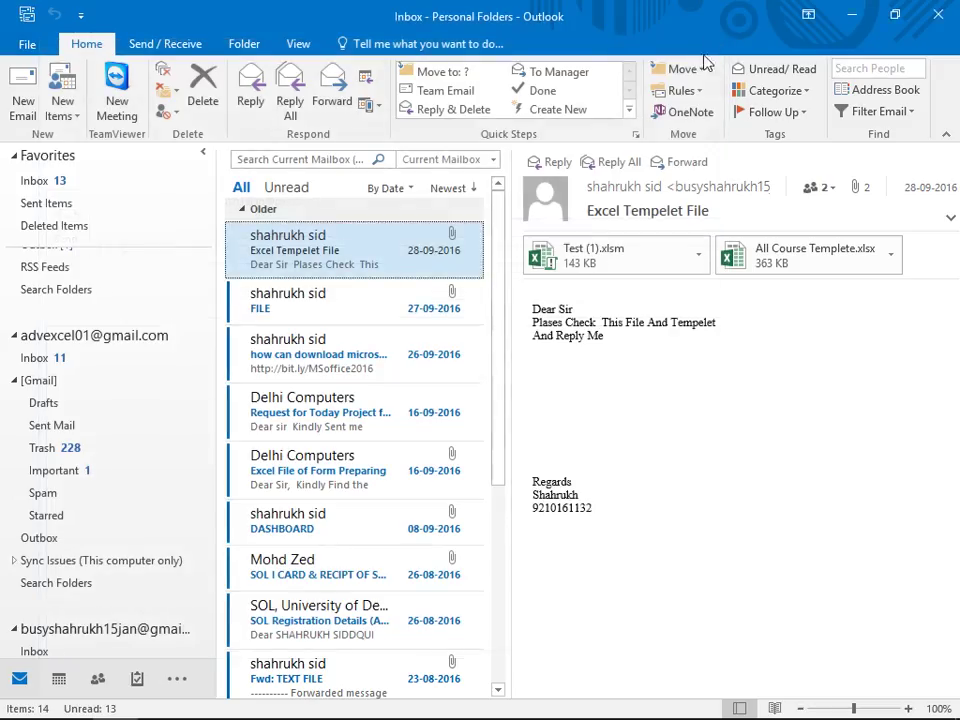
click(205, 703)
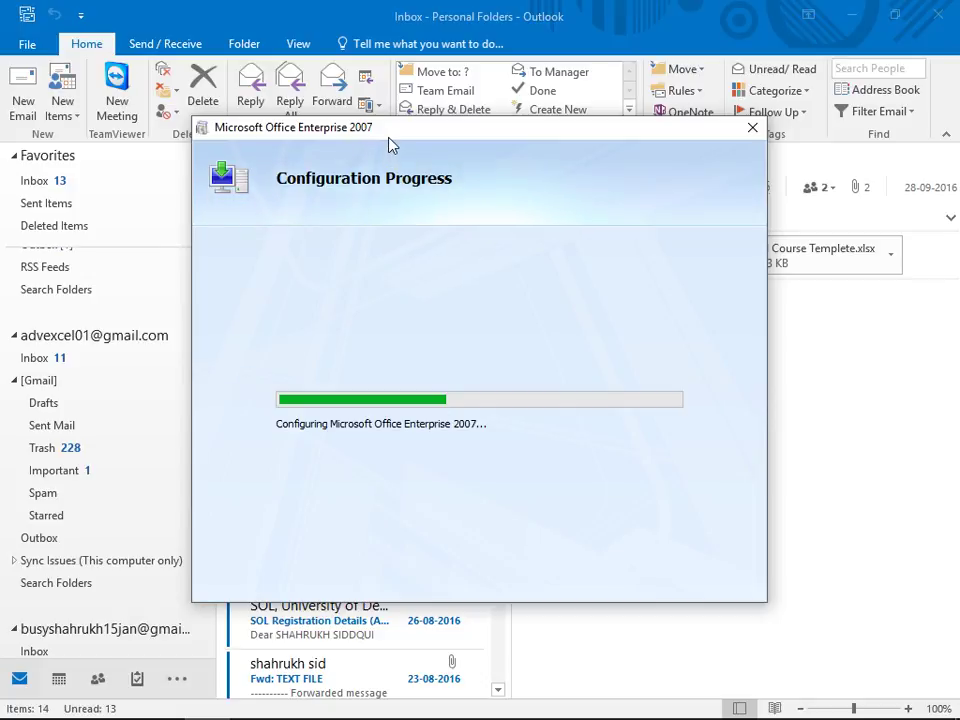
drag(388, 140, 389, 182)
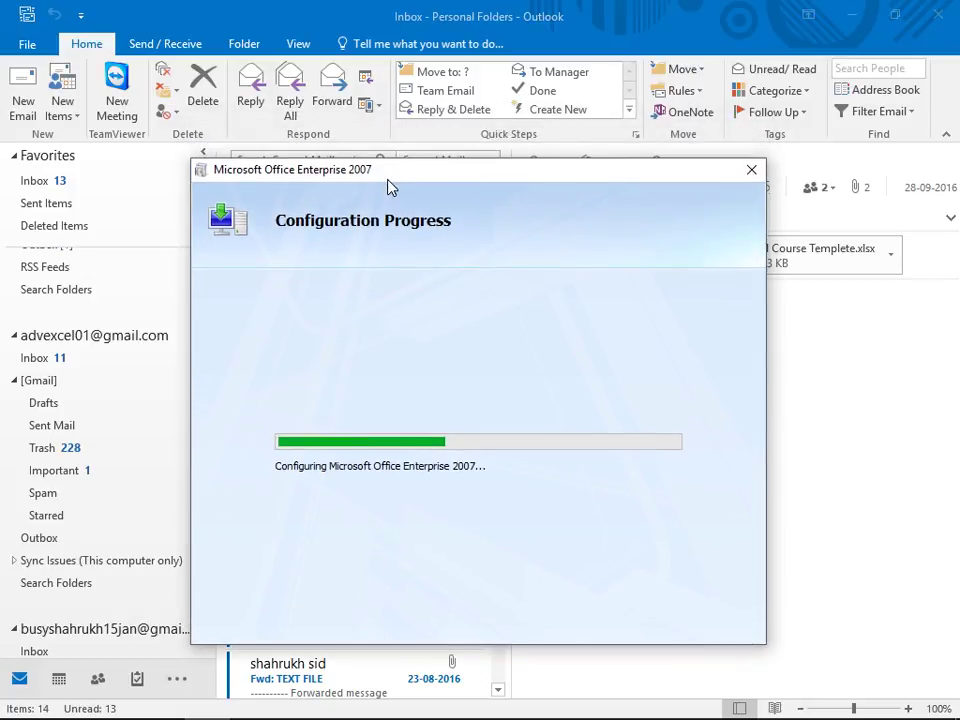
click(40, 62)
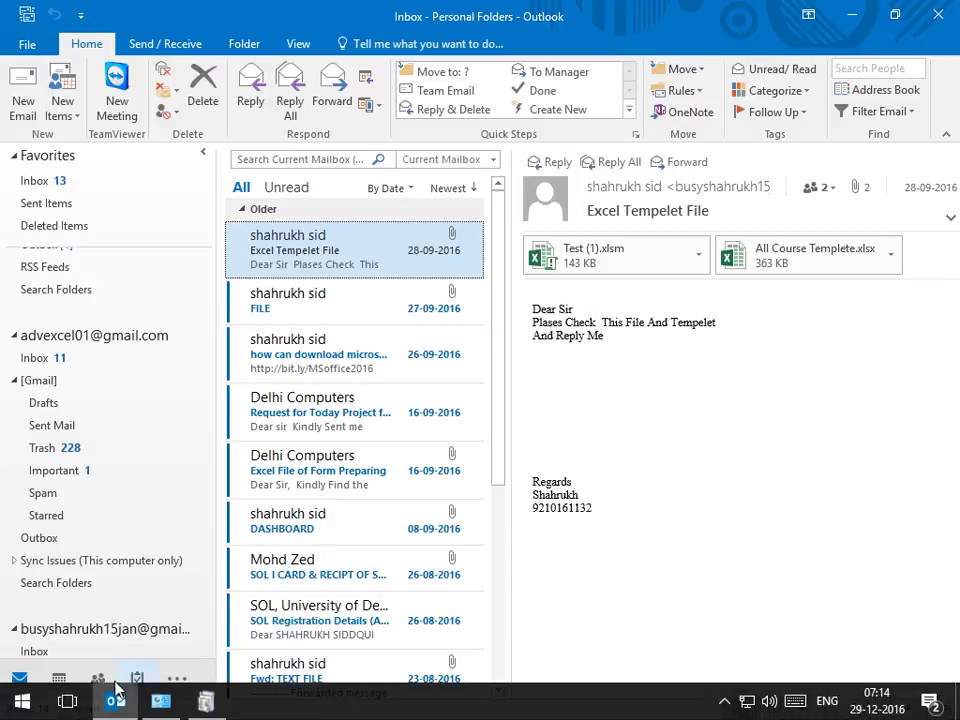
click(207, 703)
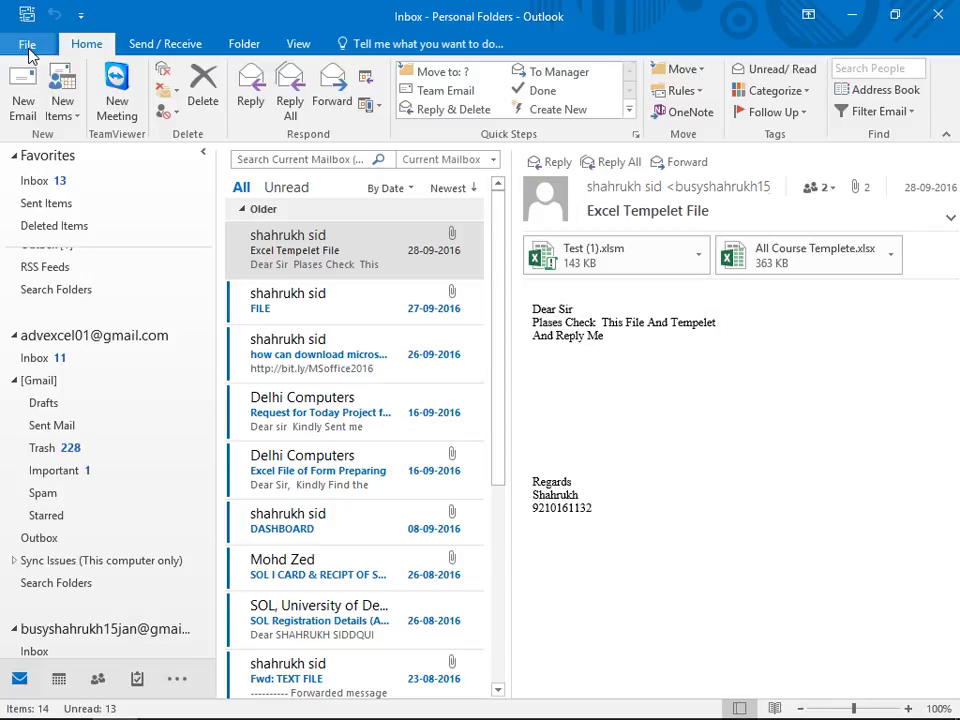
click(28, 47)
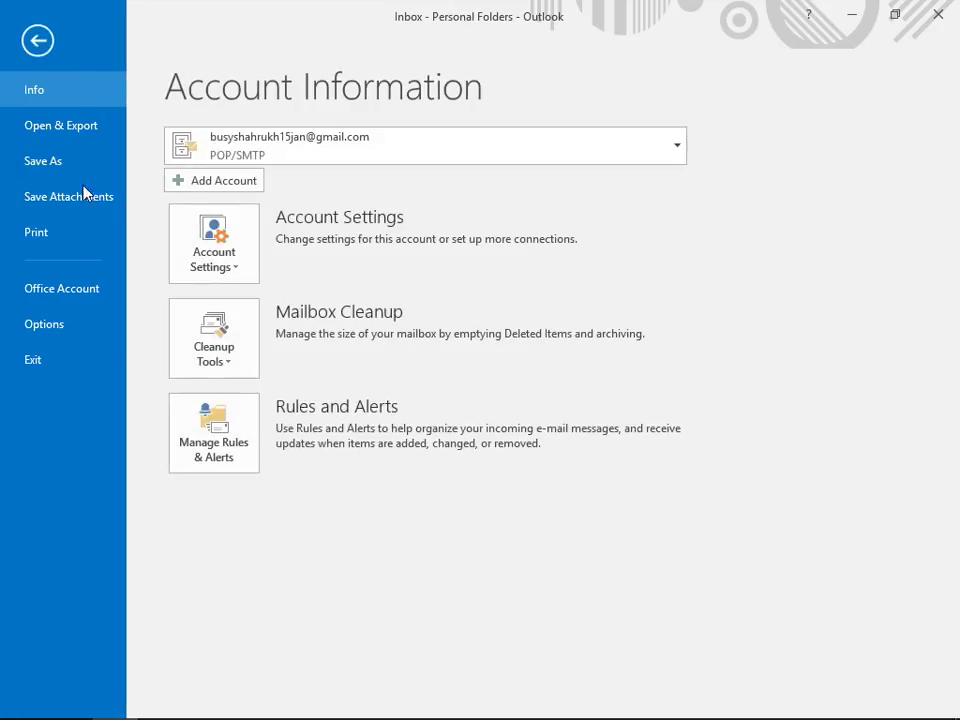
click(69, 333)
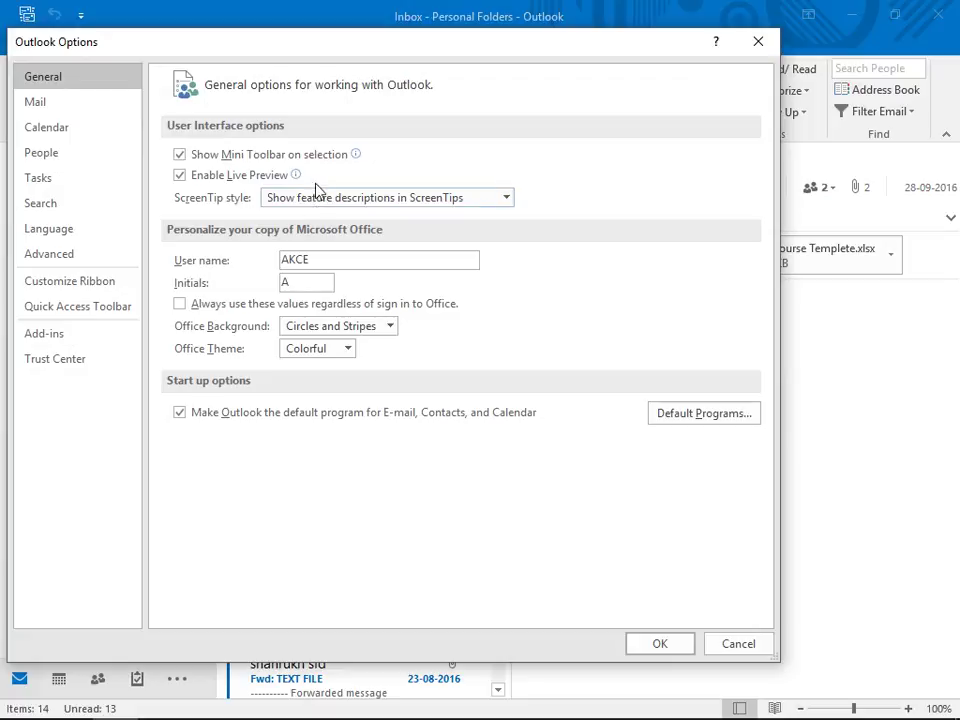
click(738, 644)
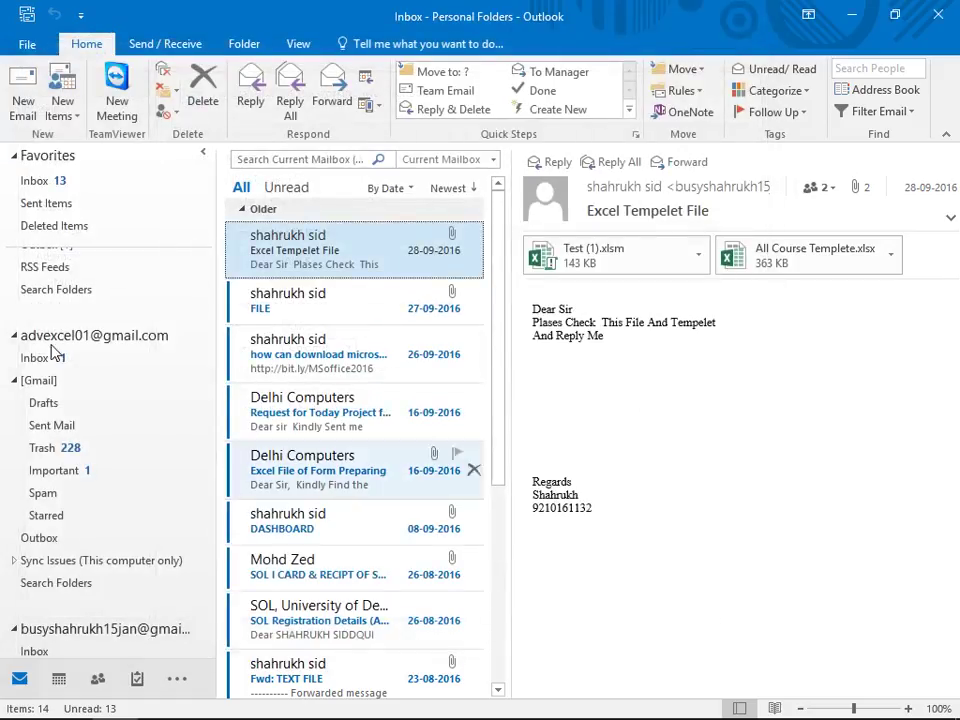
click(25, 110)
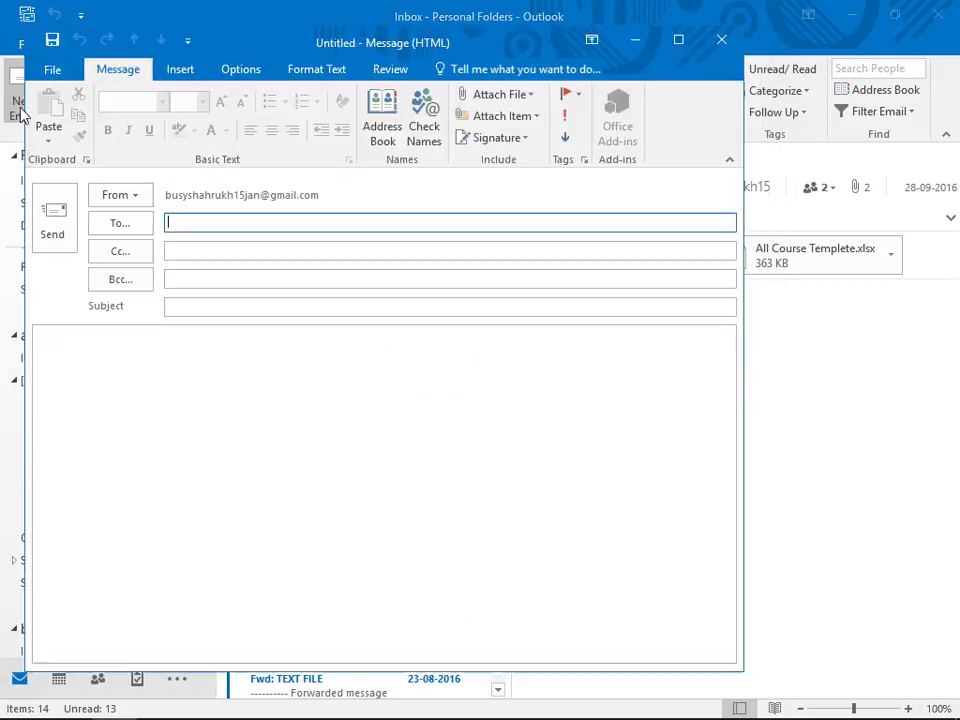
click(431, 407)
text(hfryhrfg)
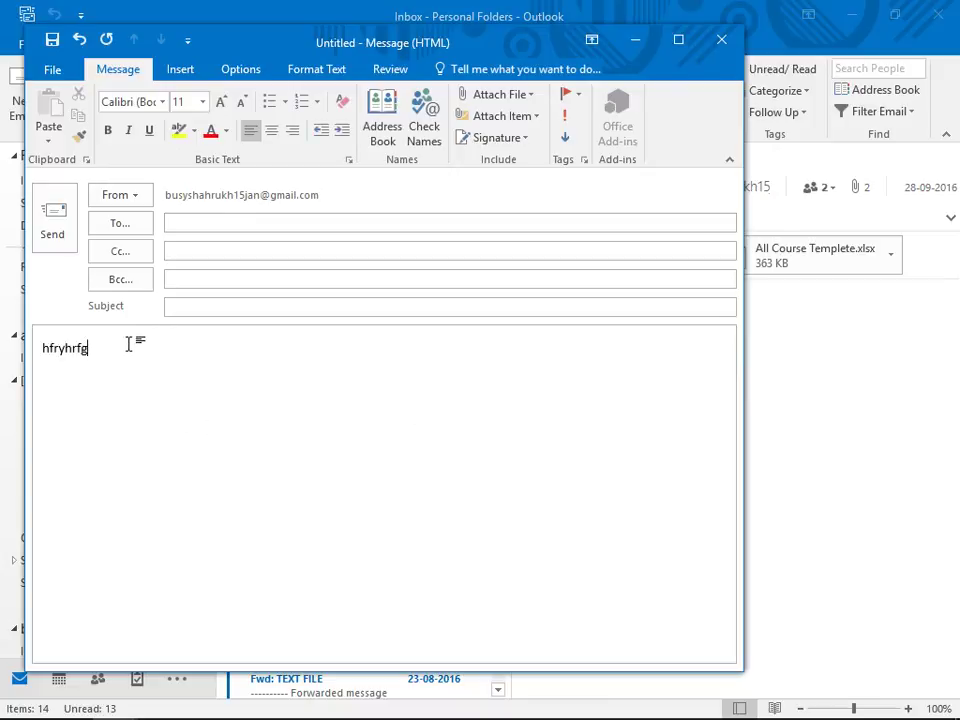
triple_click(107, 348)
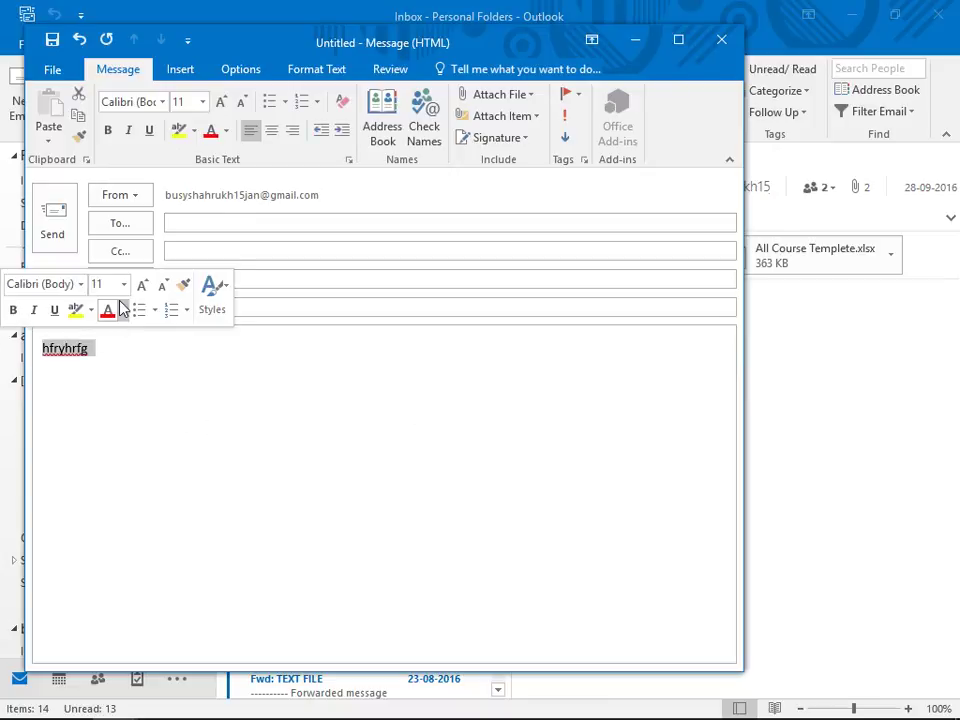
key(alt+F4)
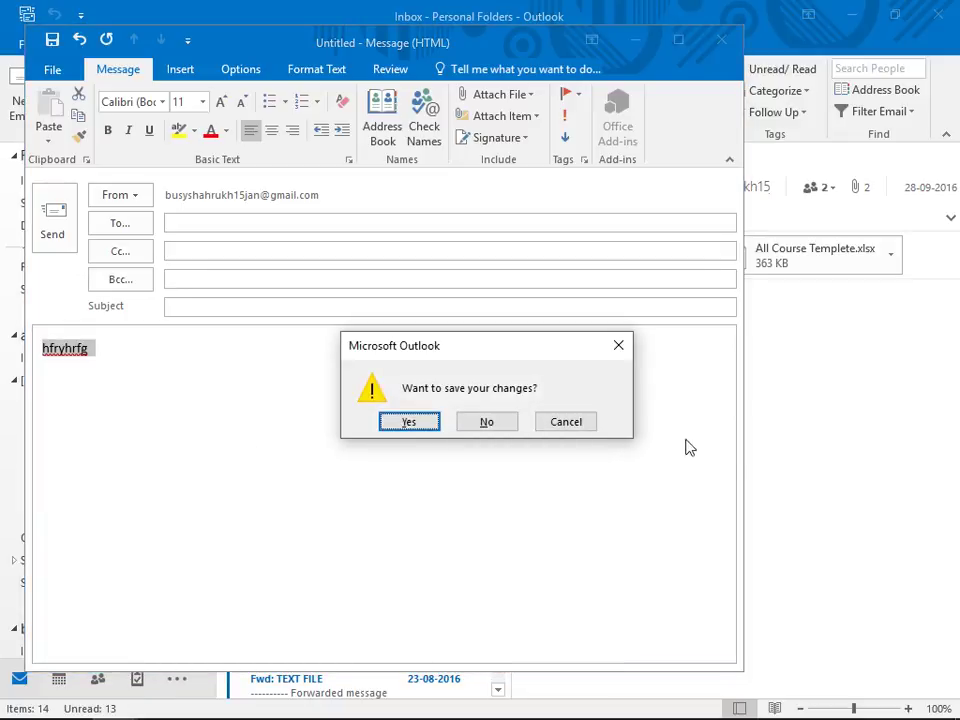
click(588, 421)
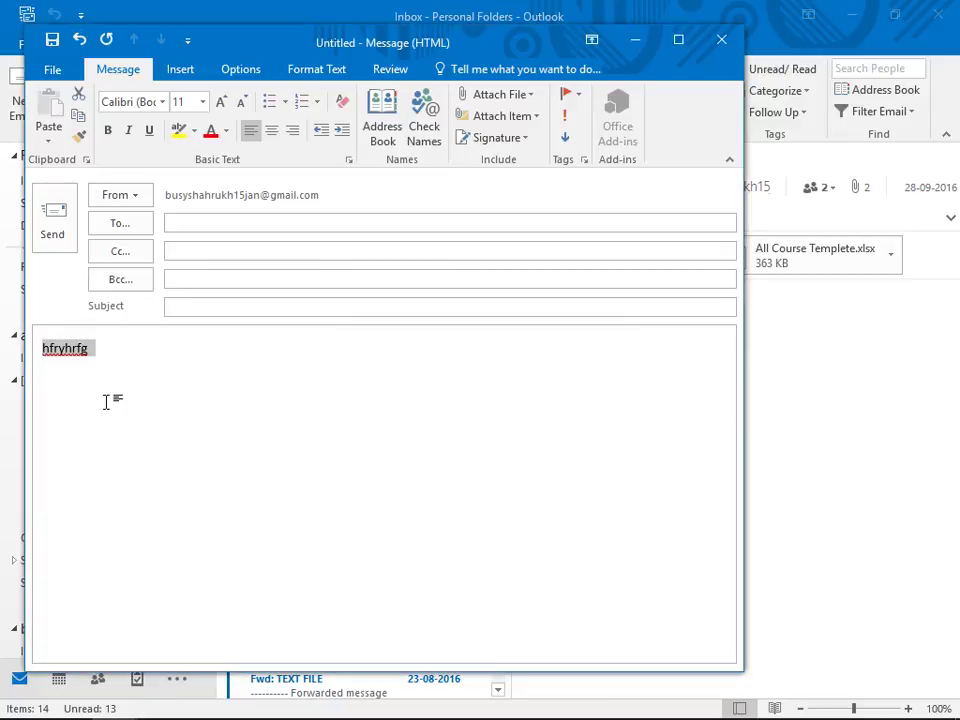
key(Delete)
click(716, 50)
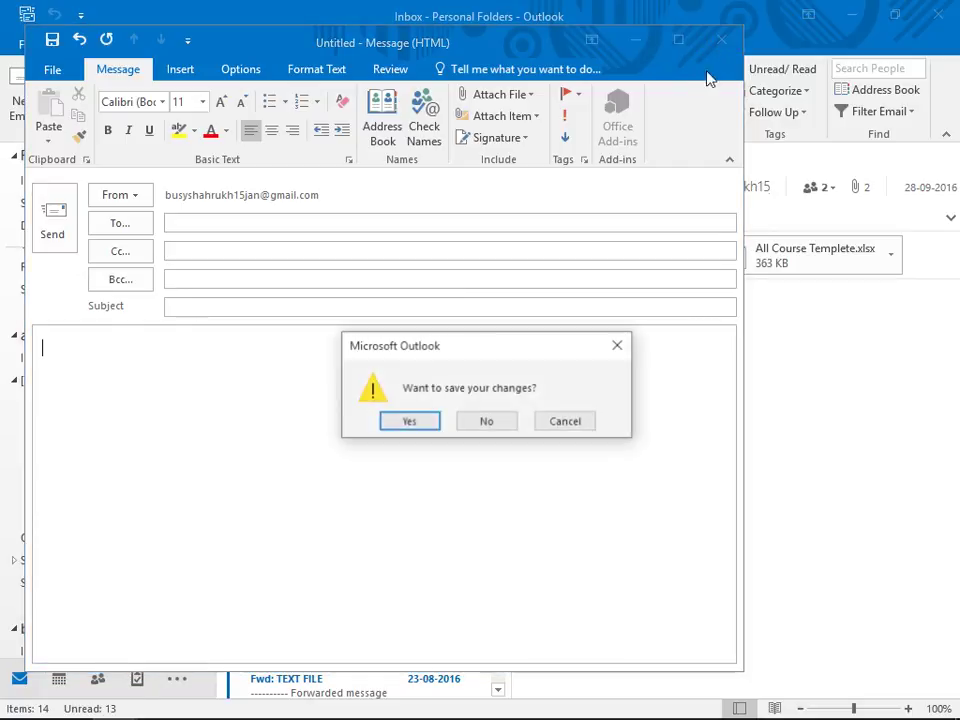
click(505, 421)
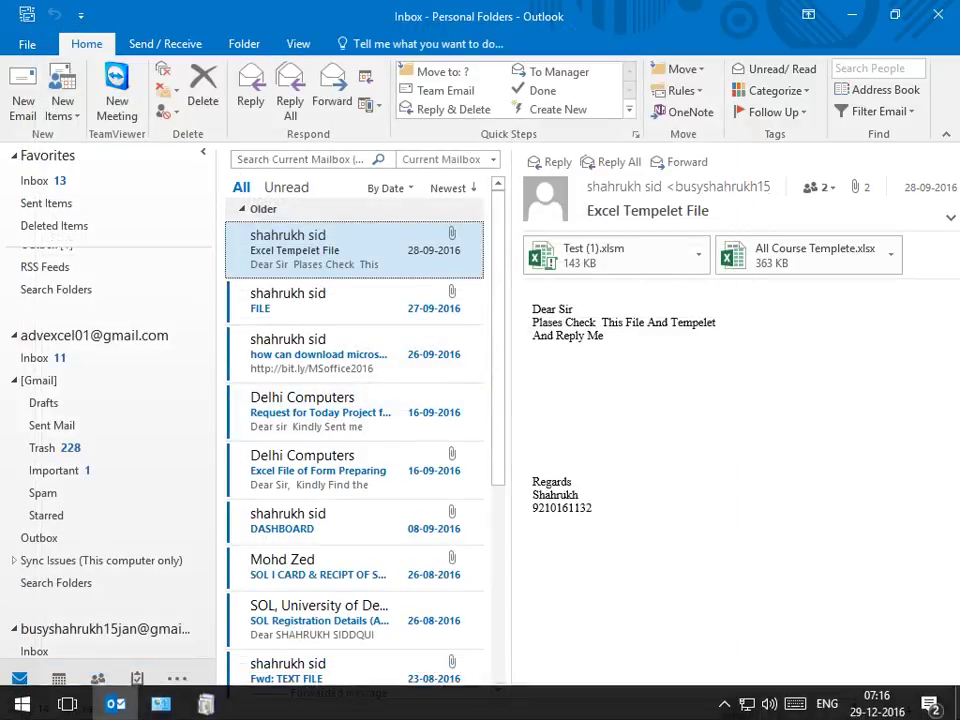
click(27, 44)
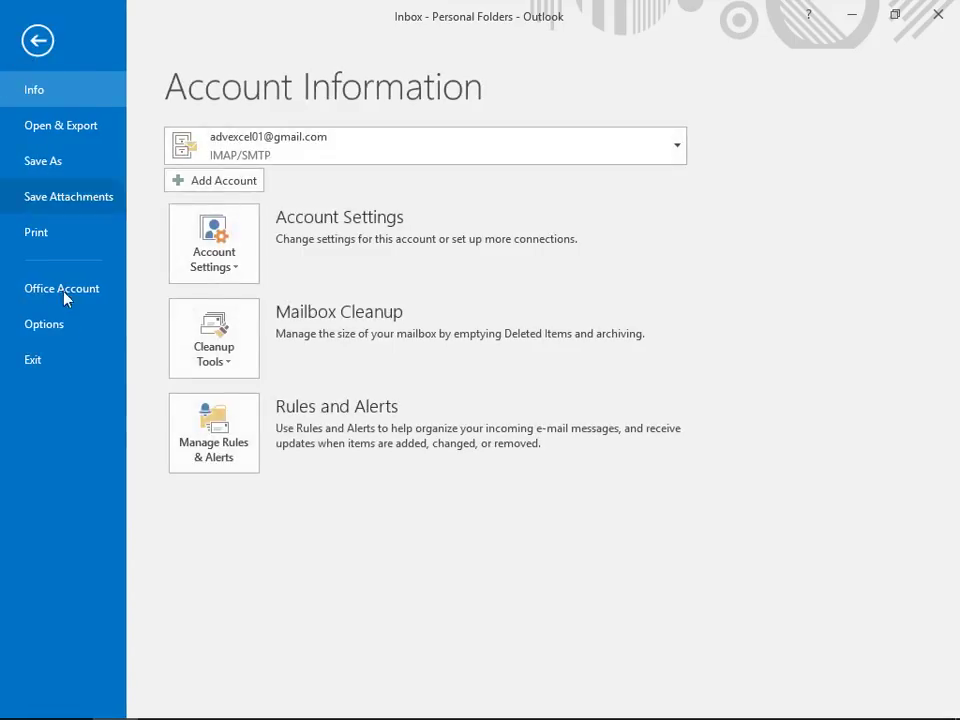
click(66, 339)
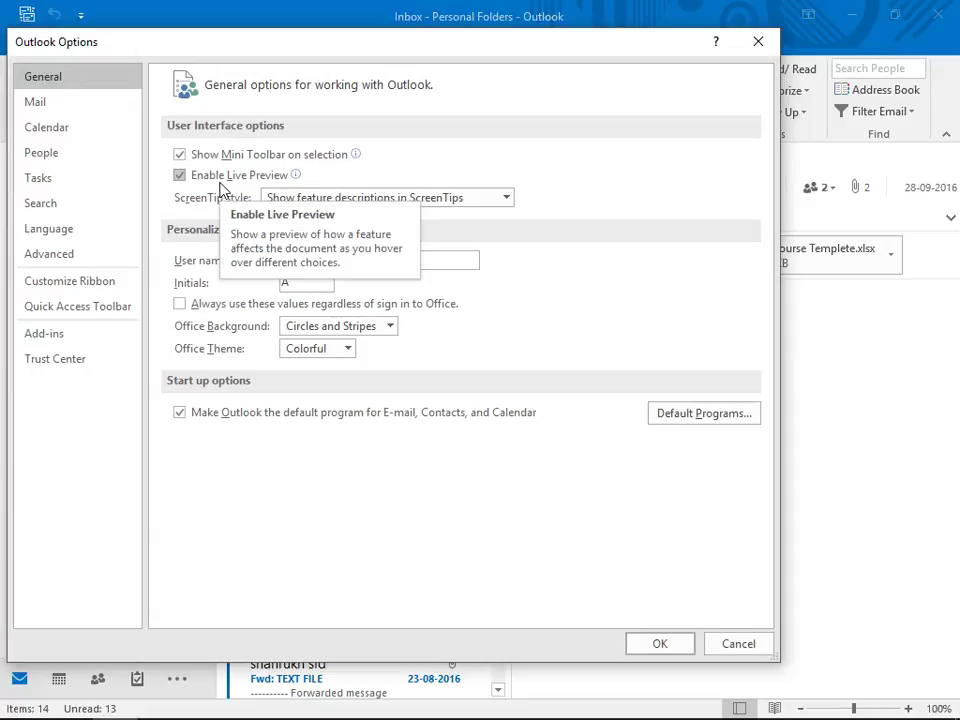
click(758, 643)
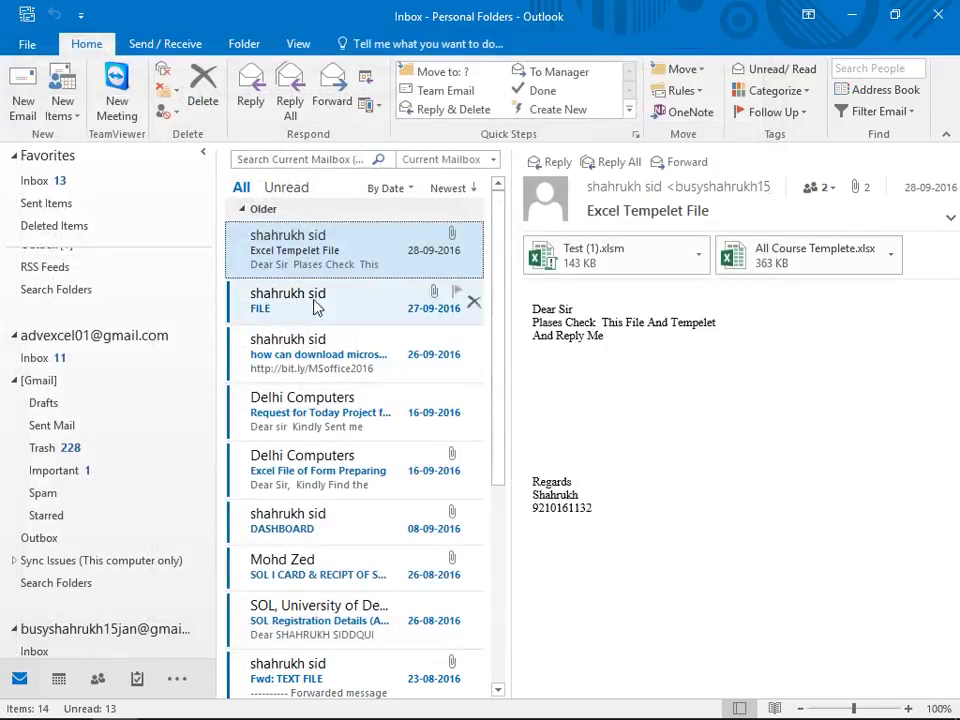
Step: Start a new email and insert a two-column, three-row table into its body
click(24, 95)
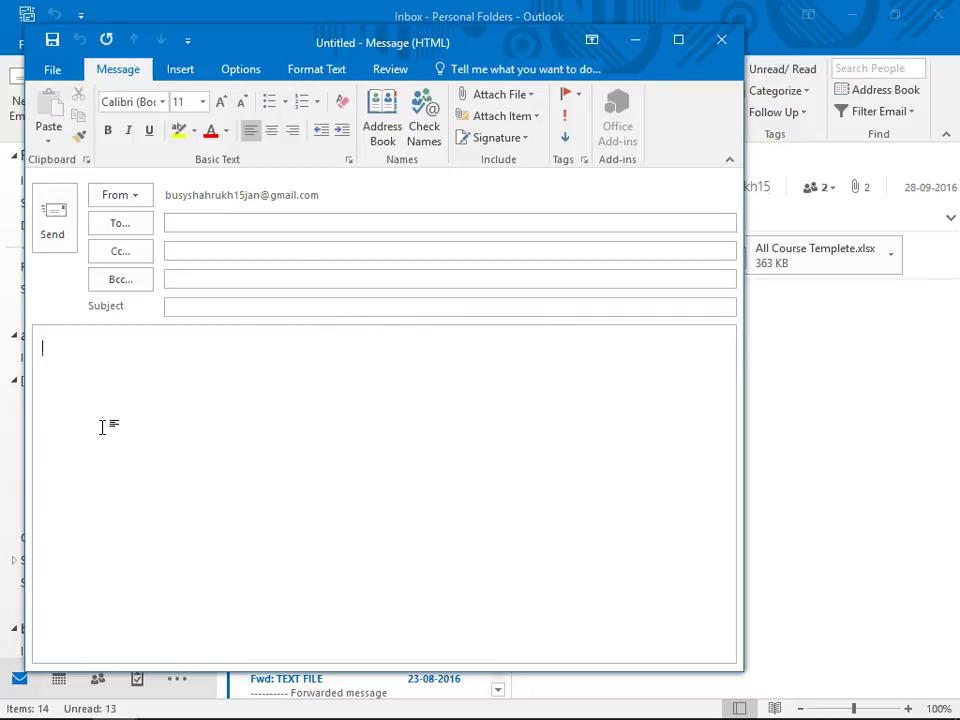
click(226, 131)
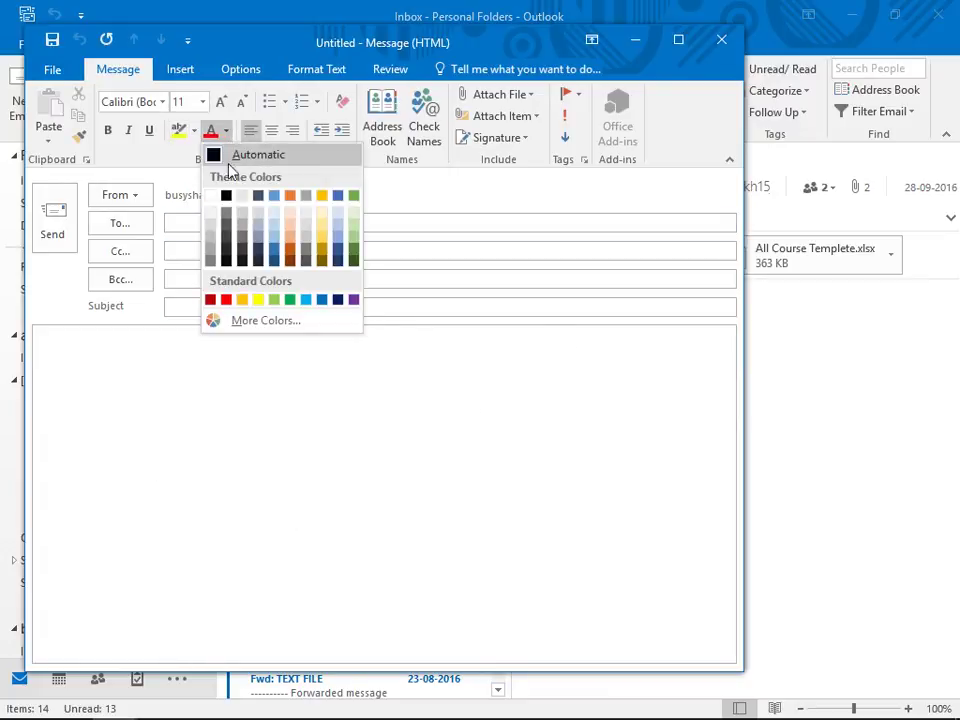
click(236, 392)
click(195, 70)
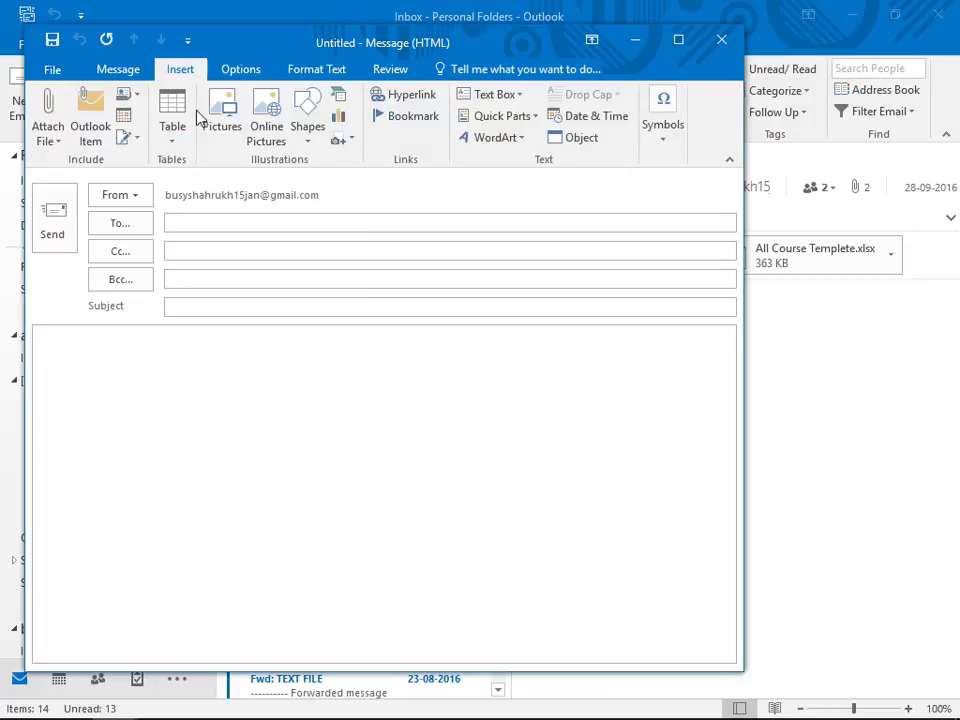
click(178, 135)
click(183, 212)
click(100, 386)
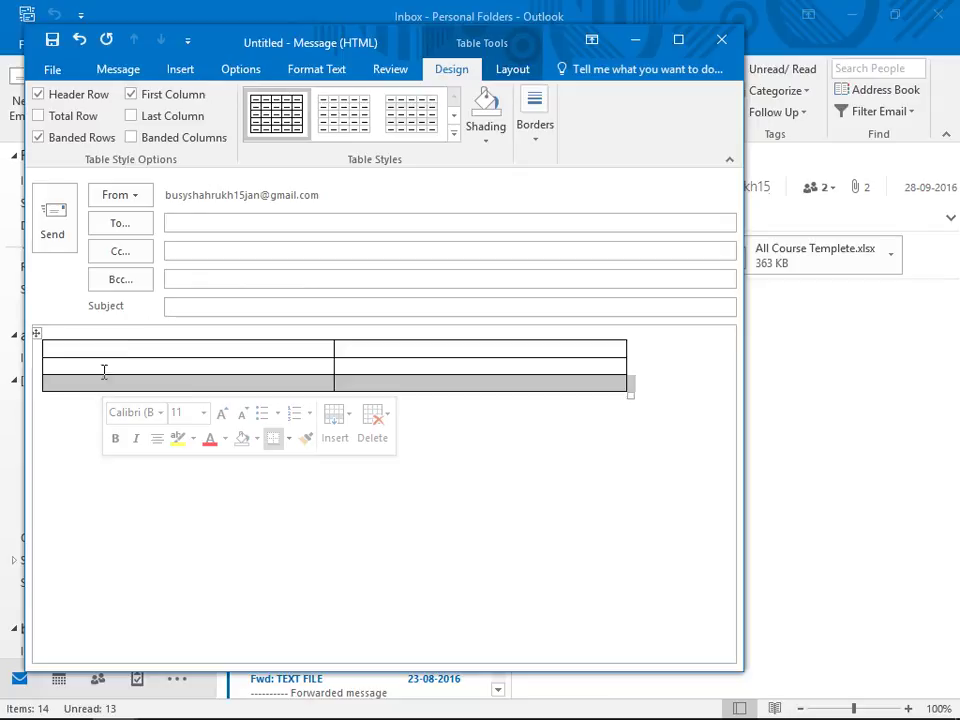
click(92, 399)
Step: Select the table rows, apply a font colour after trying Highlight, then show the Info page
drag(103, 356, 257, 400)
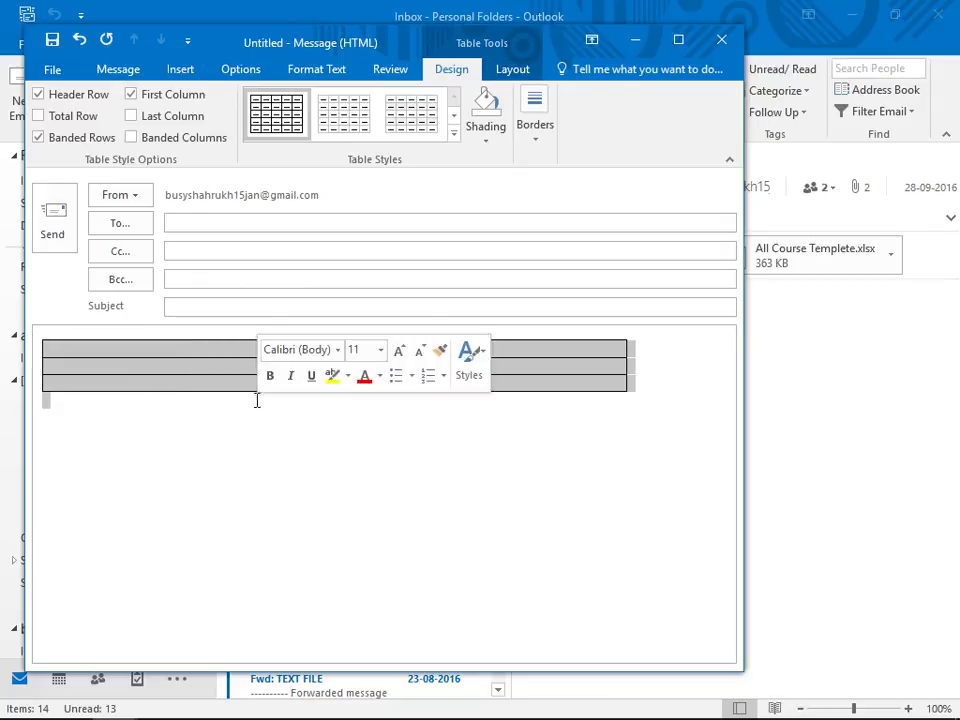
click(133, 70)
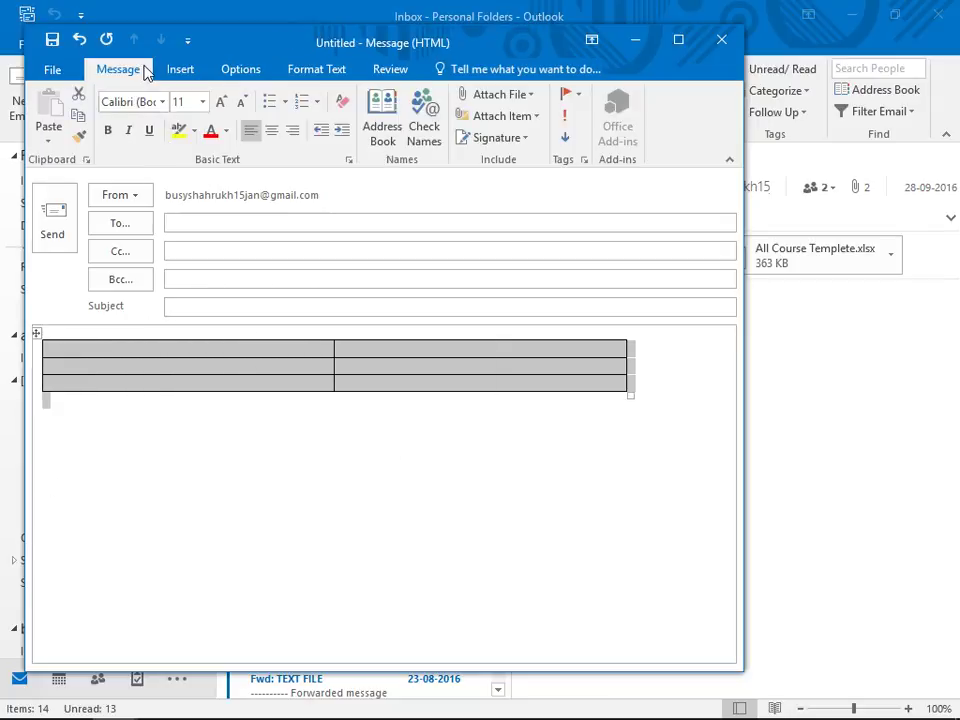
click(197, 132)
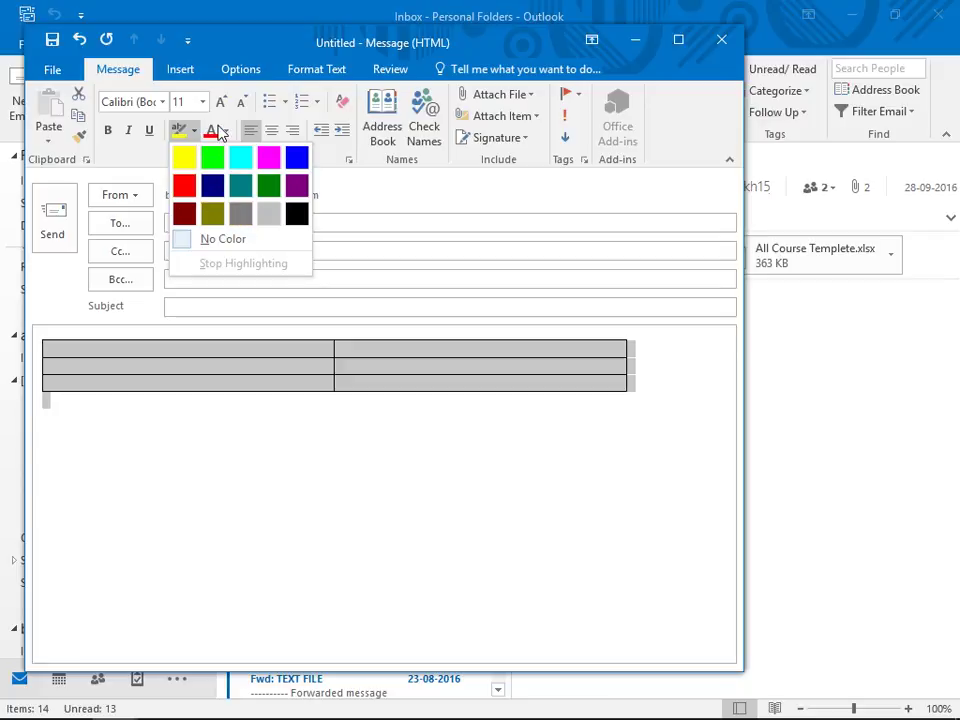
click(226, 132)
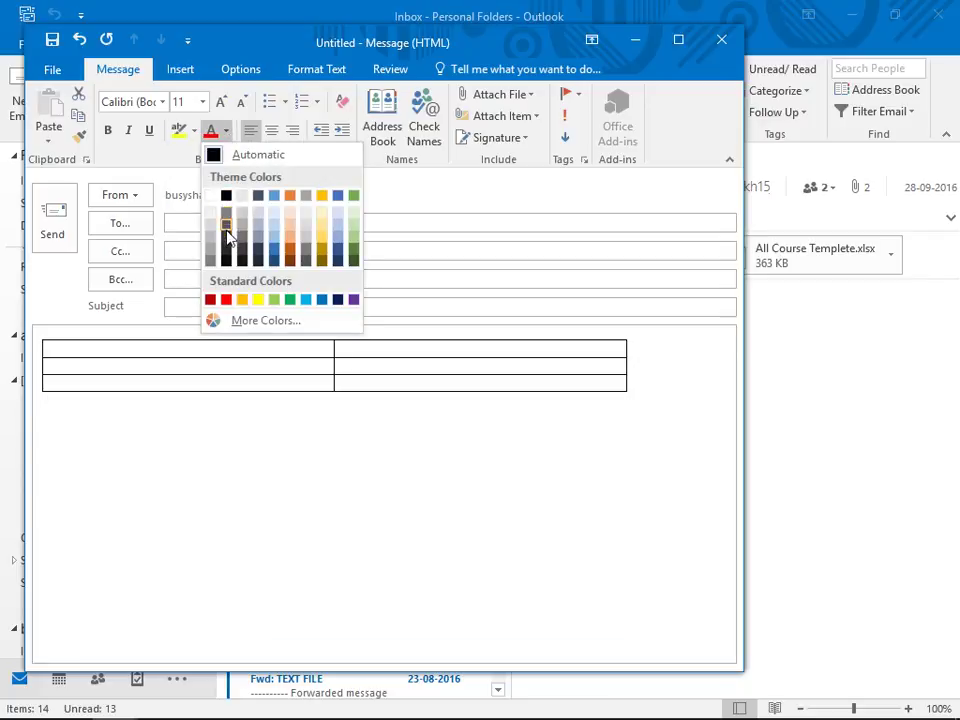
click(258, 299)
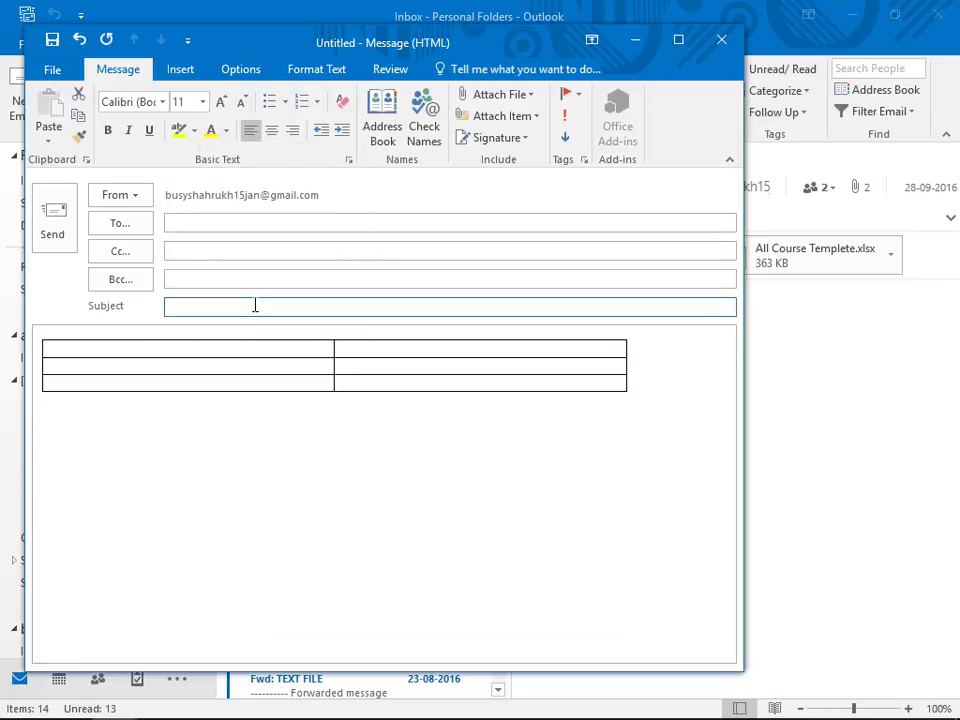
click(255, 305)
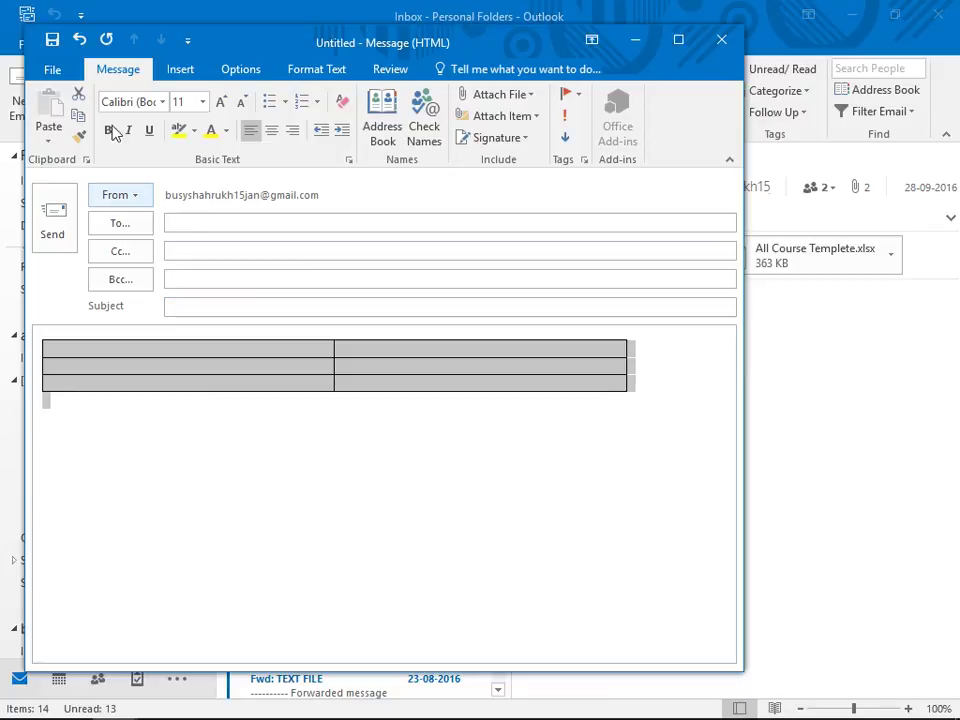
click(60, 70)
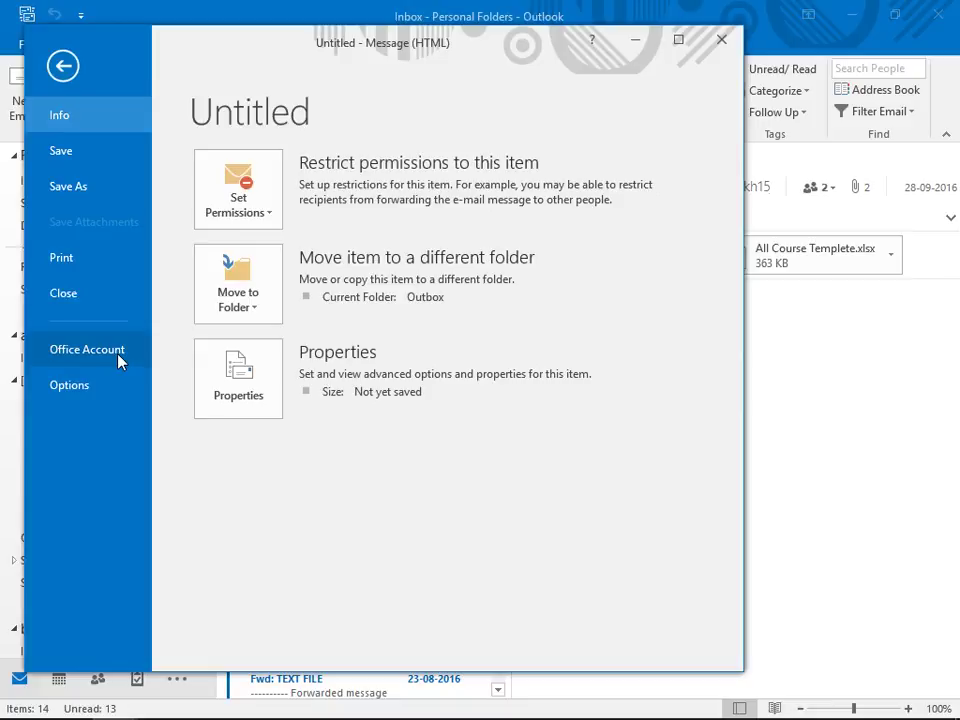
Step: View the Office Account page, then open Outlook Options and cancel without changes
click(120, 360)
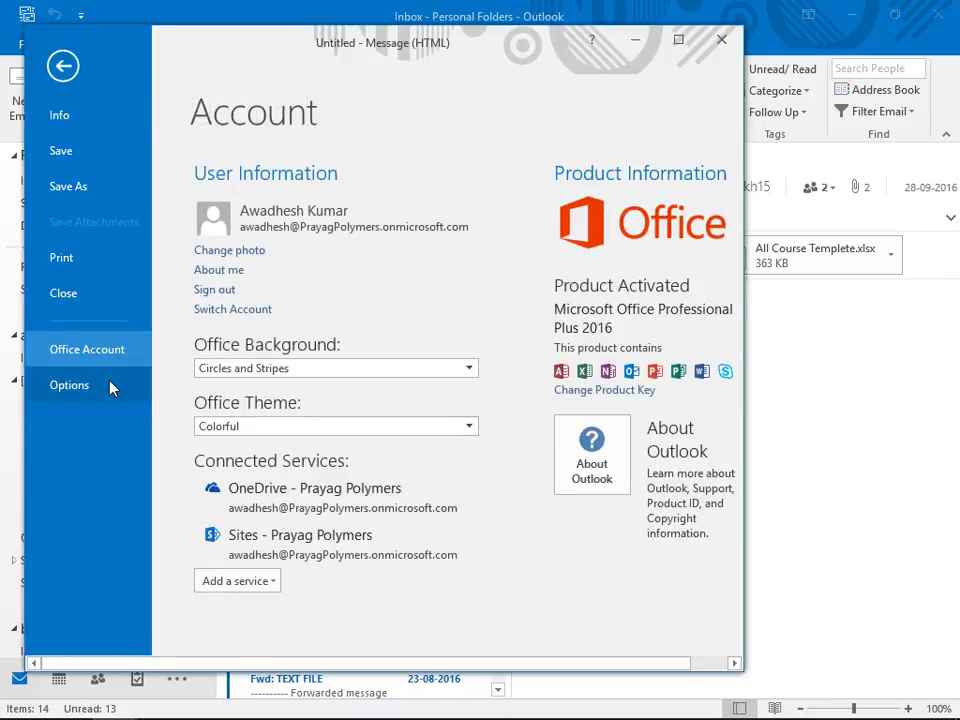
key(Escape)
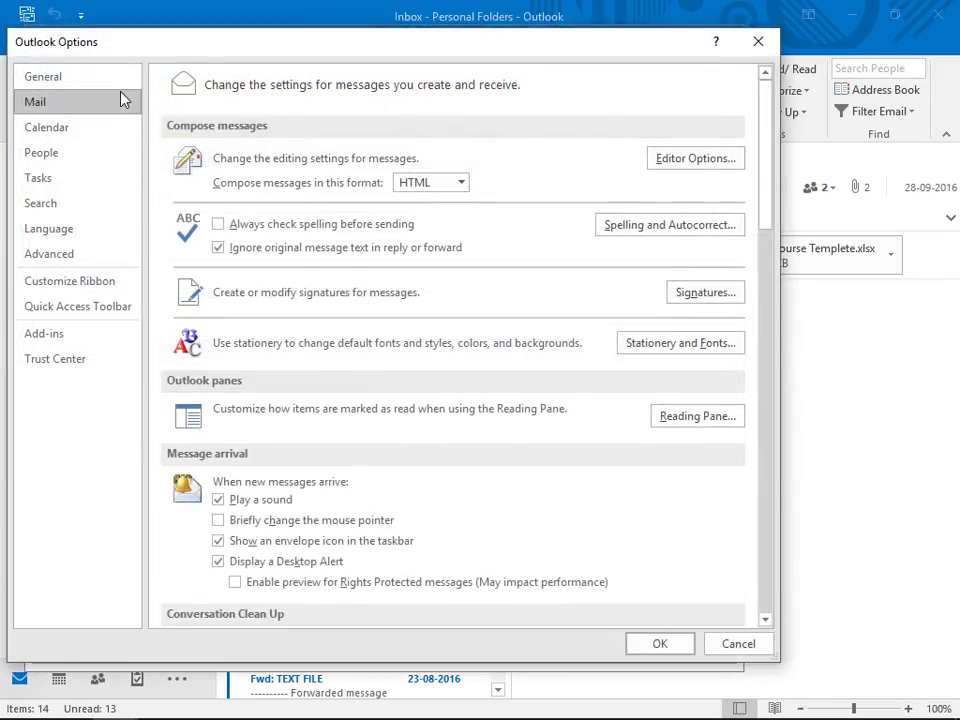
click(122, 79)
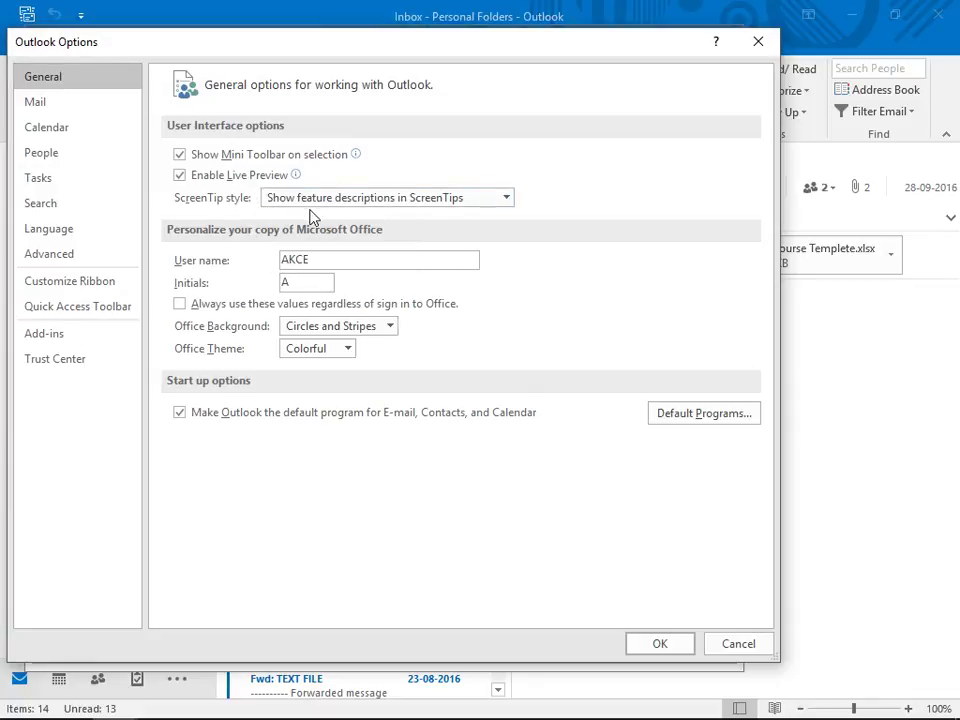
click(741, 642)
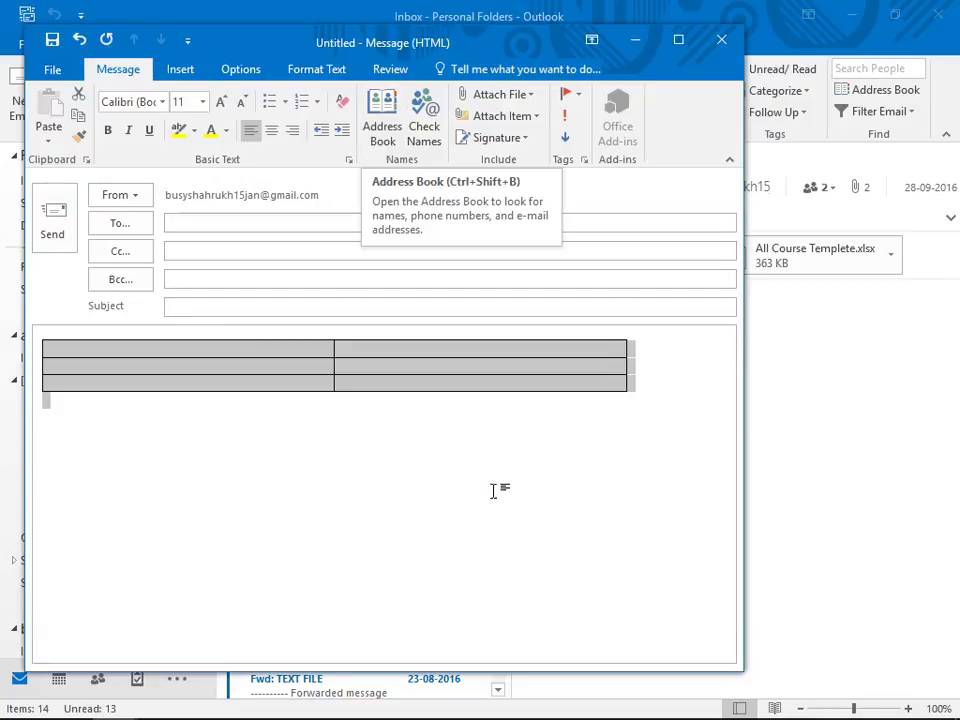
mouse_move(334, 365)
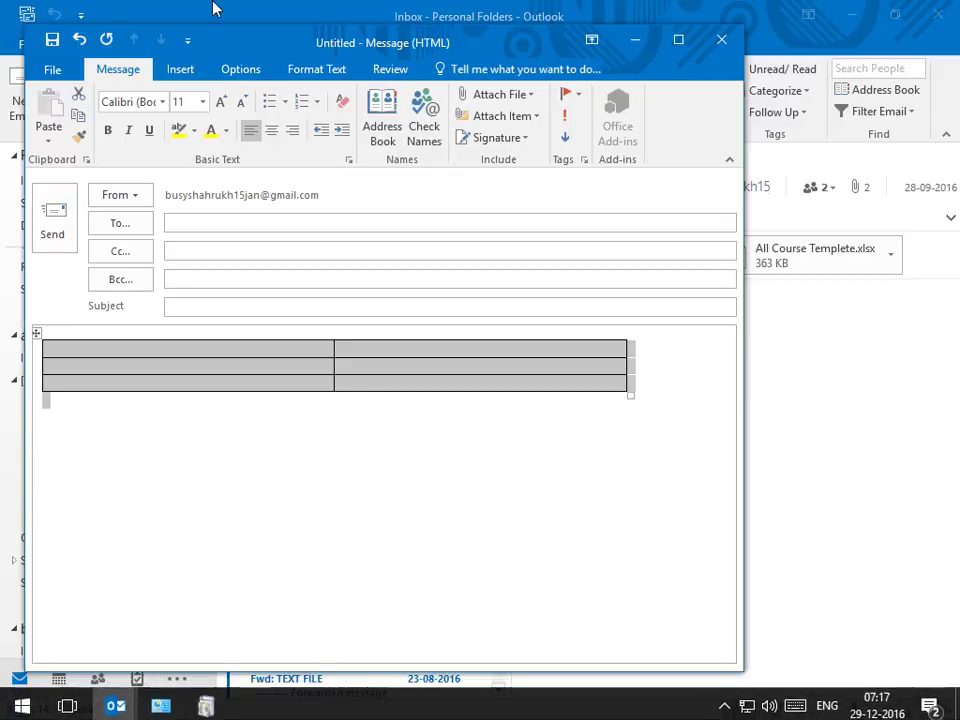
Step: Close the untitled table message without saving and return to the File page
click(718, 42)
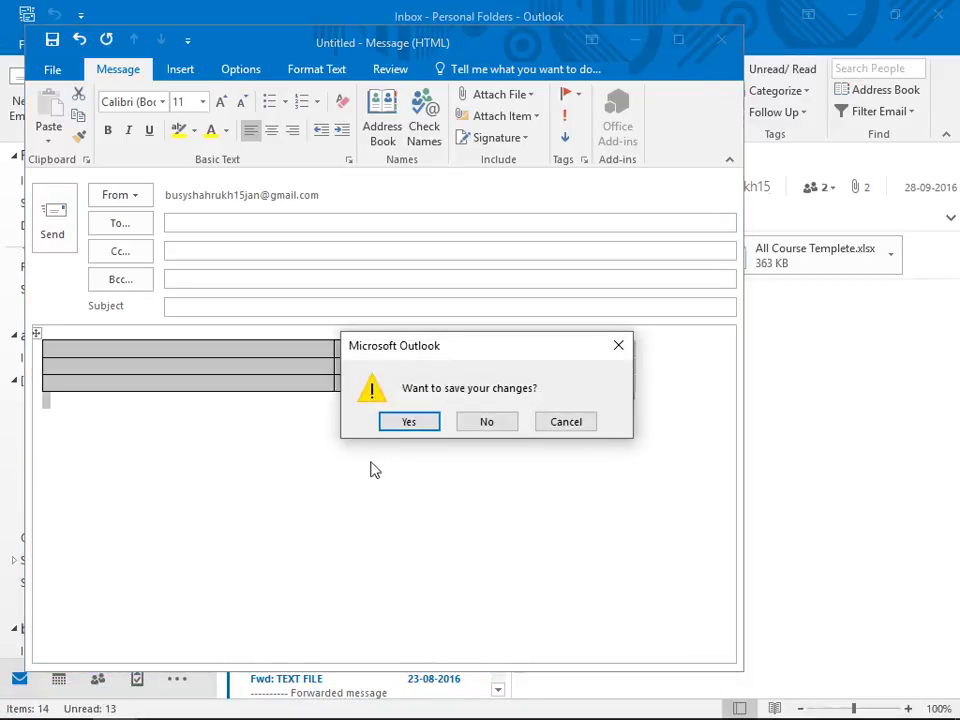
click(483, 421)
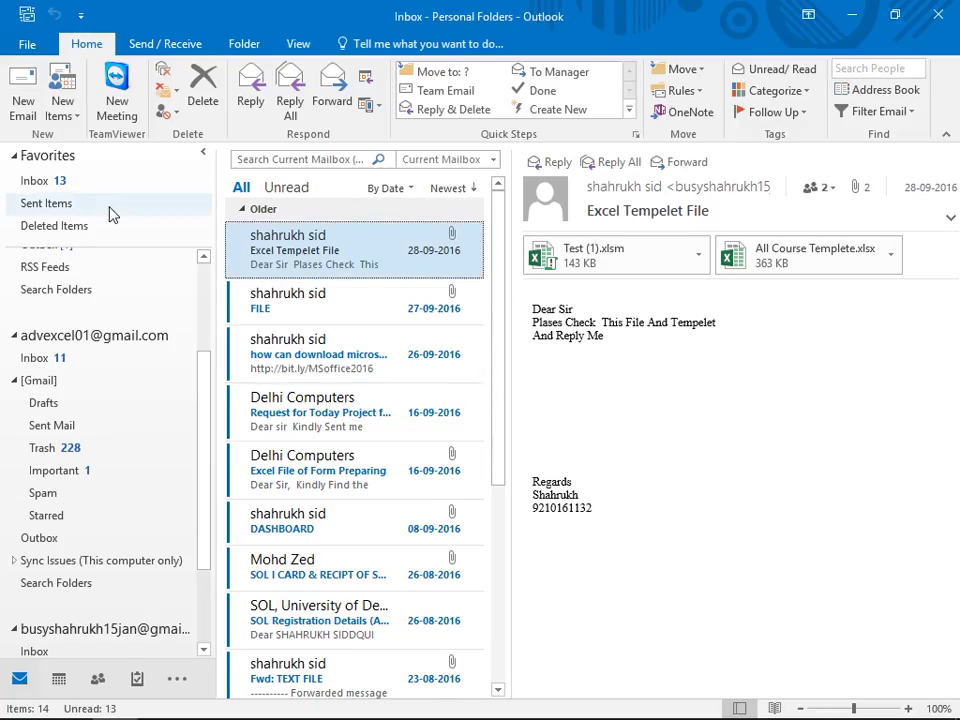
click(27, 47)
Step: Set the Office Theme to Dark Gray in Outlook Options
click(30, 335)
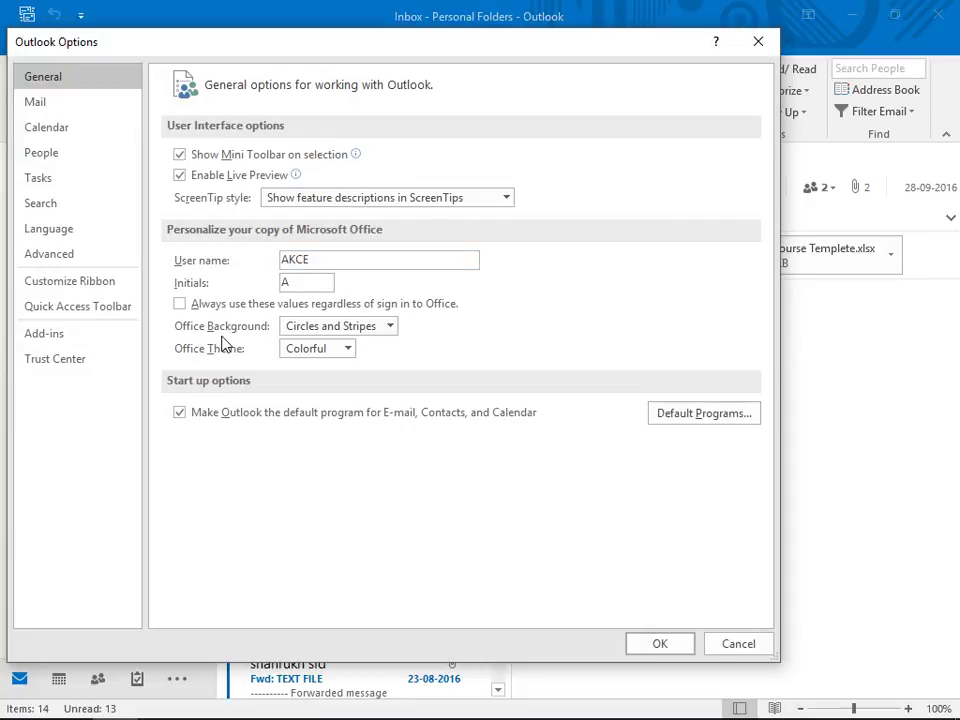
click(310, 348)
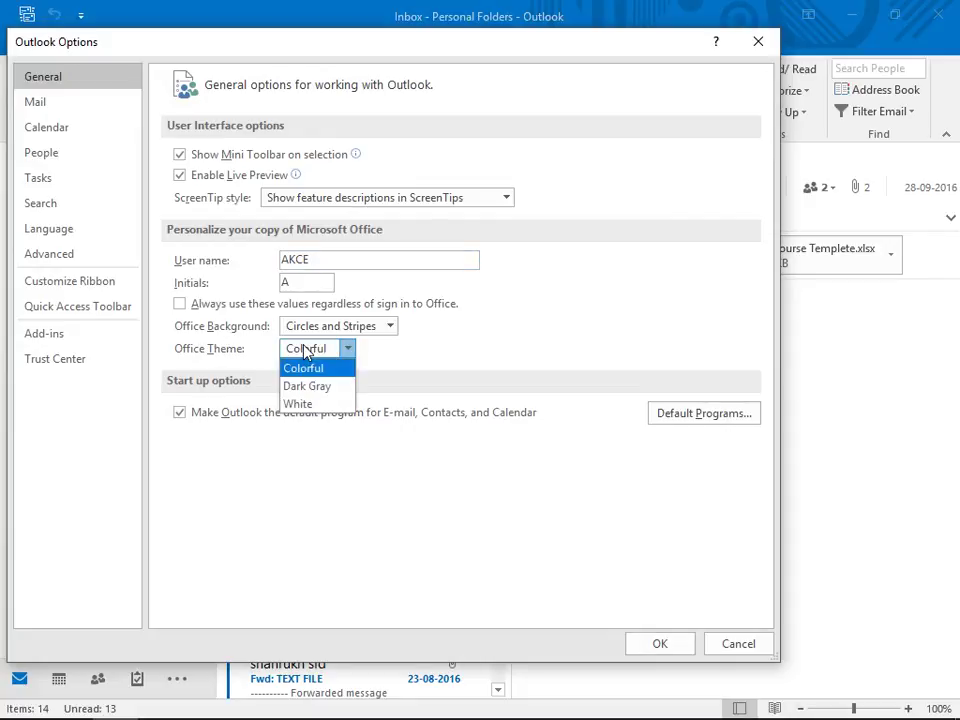
click(330, 386)
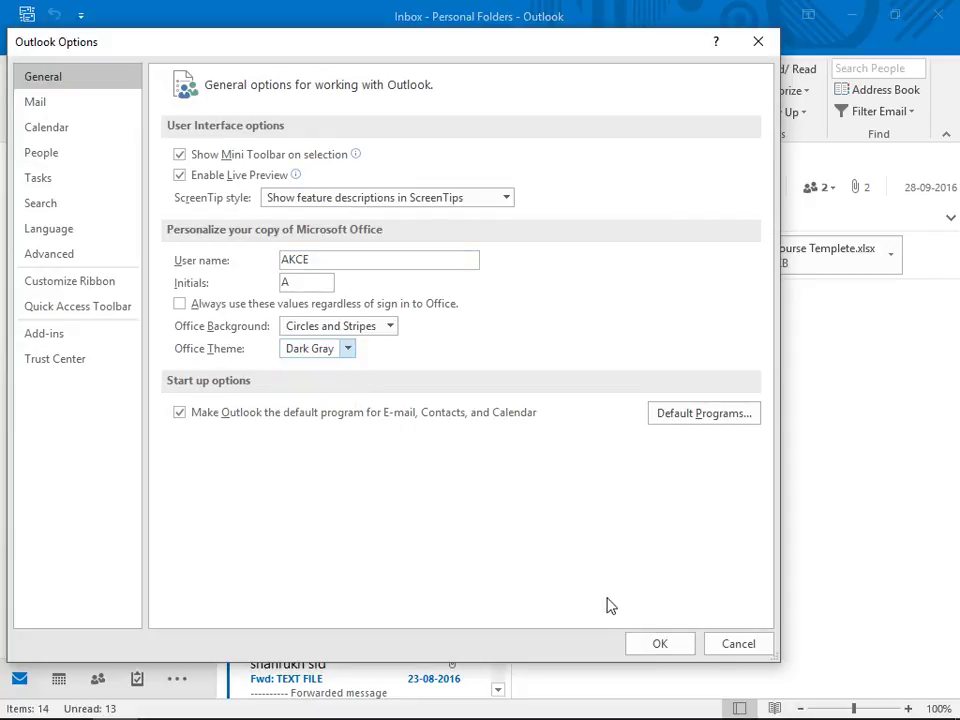
click(647, 643)
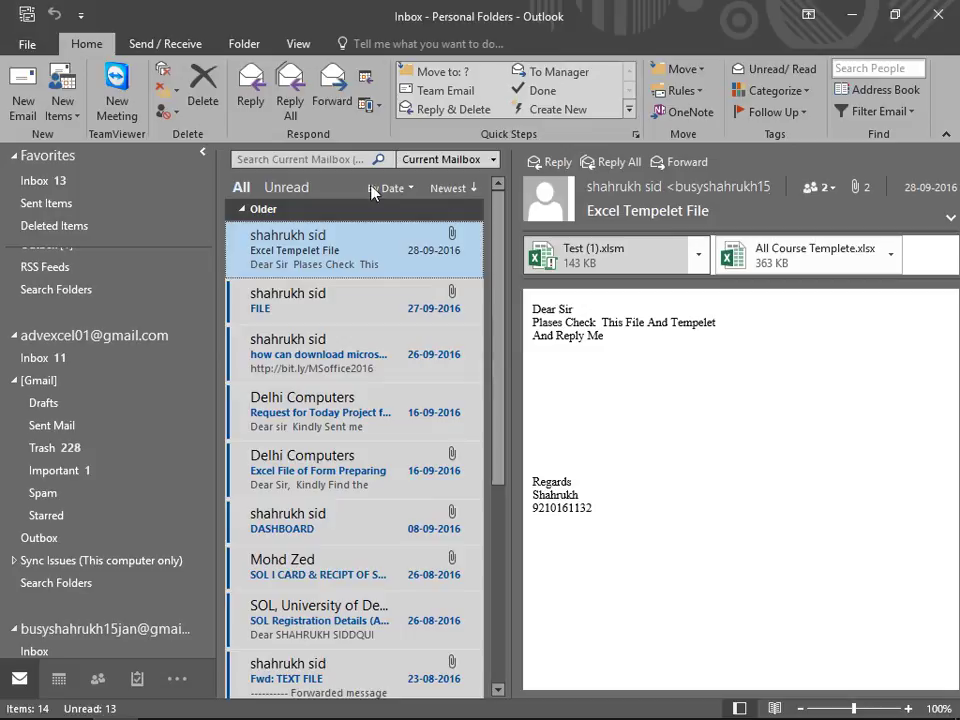
Step: Switch the Office Theme back to White and apply it
click(27, 44)
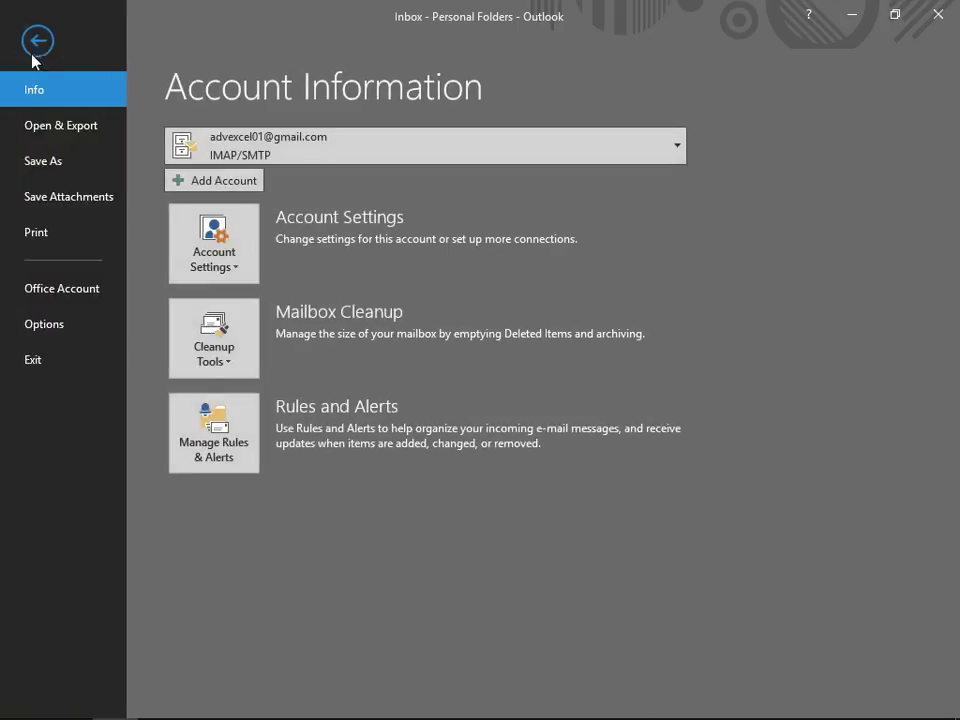
click(43, 318)
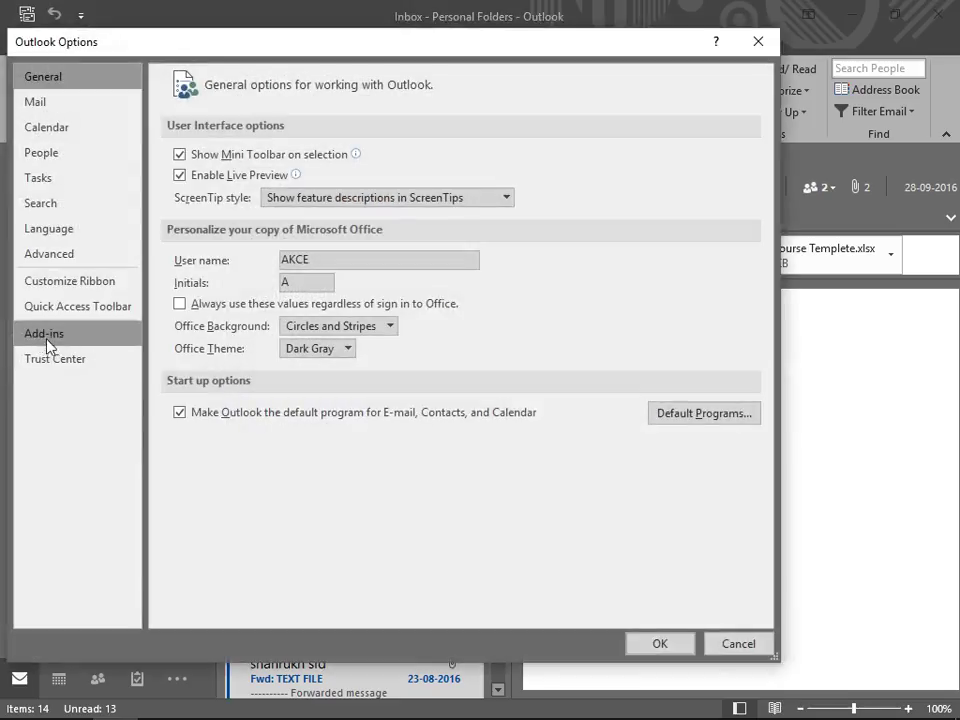
click(318, 351)
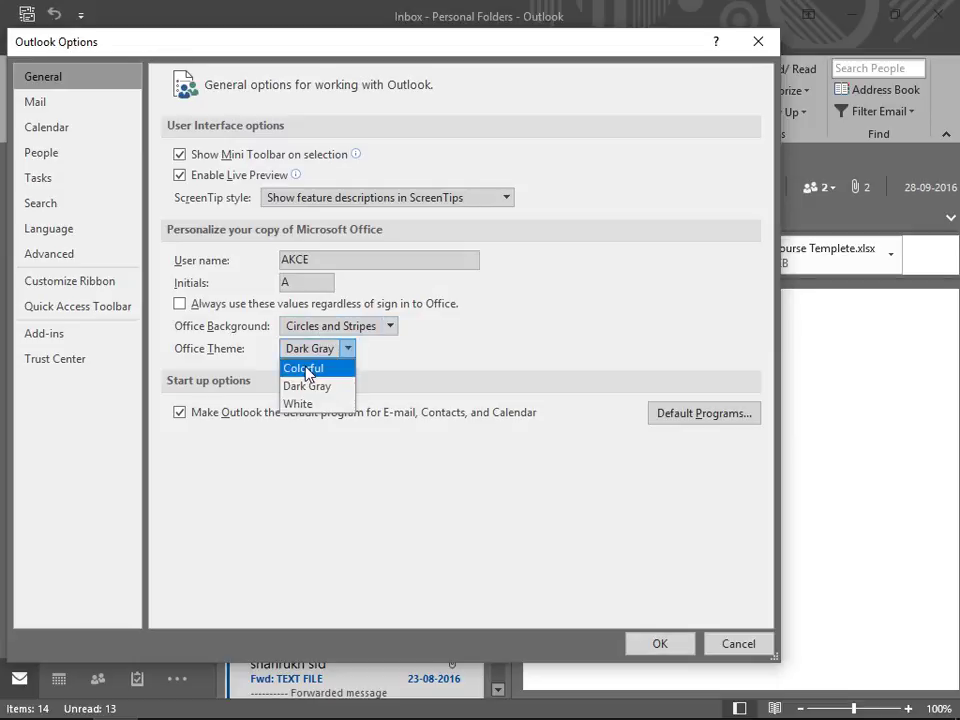
click(298, 402)
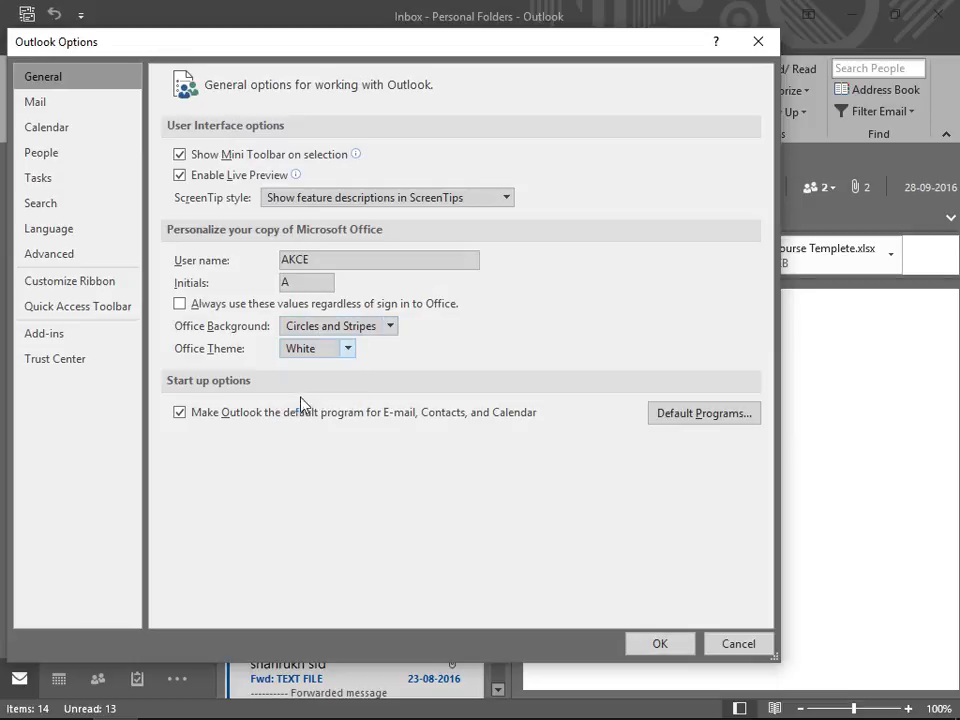
click(686, 640)
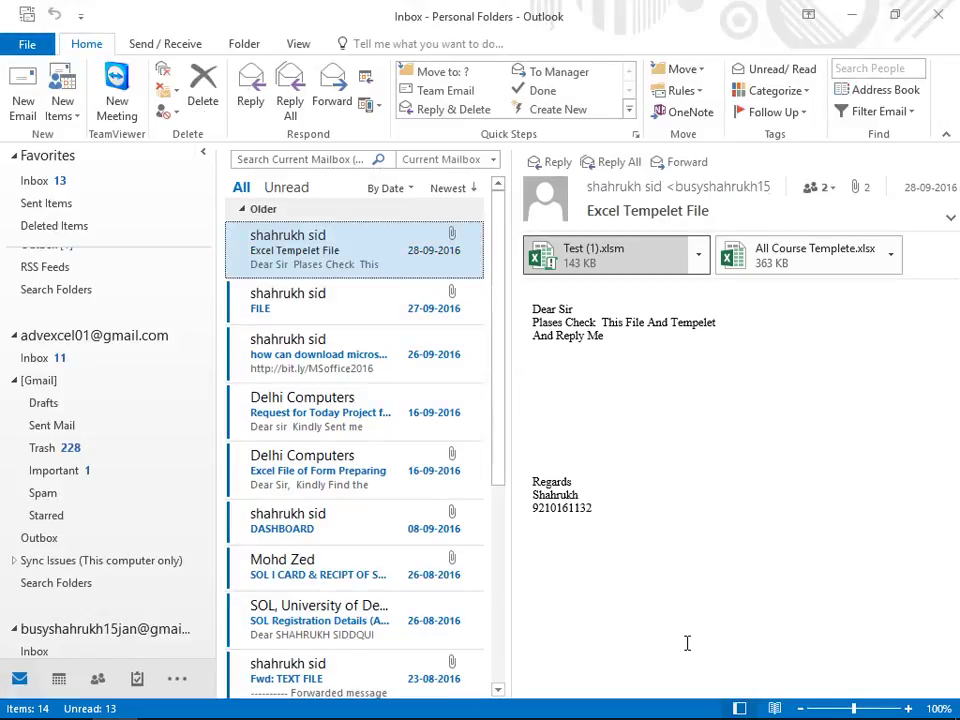
Step: Look at the Mail page of Outlook Options, then close it unchanged
click(20, 44)
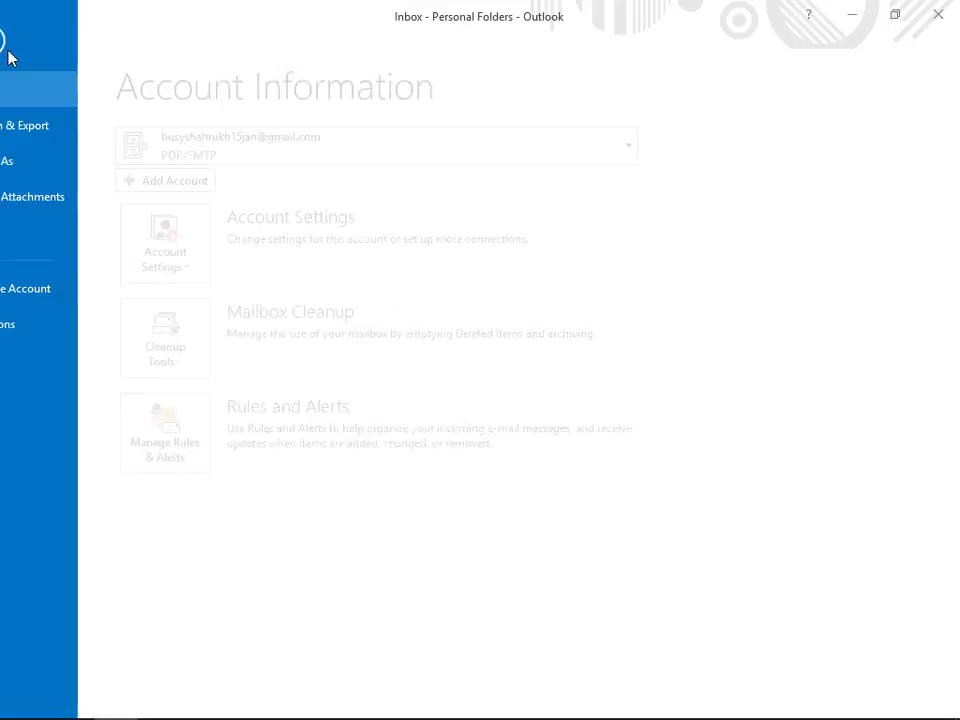
click(45, 323)
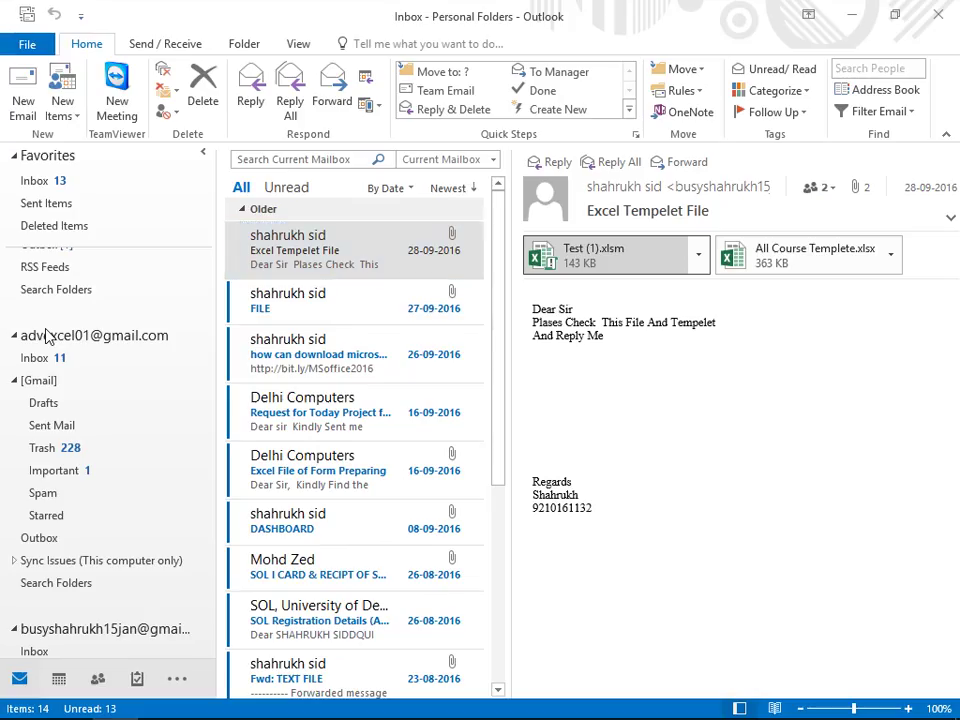
click(35, 104)
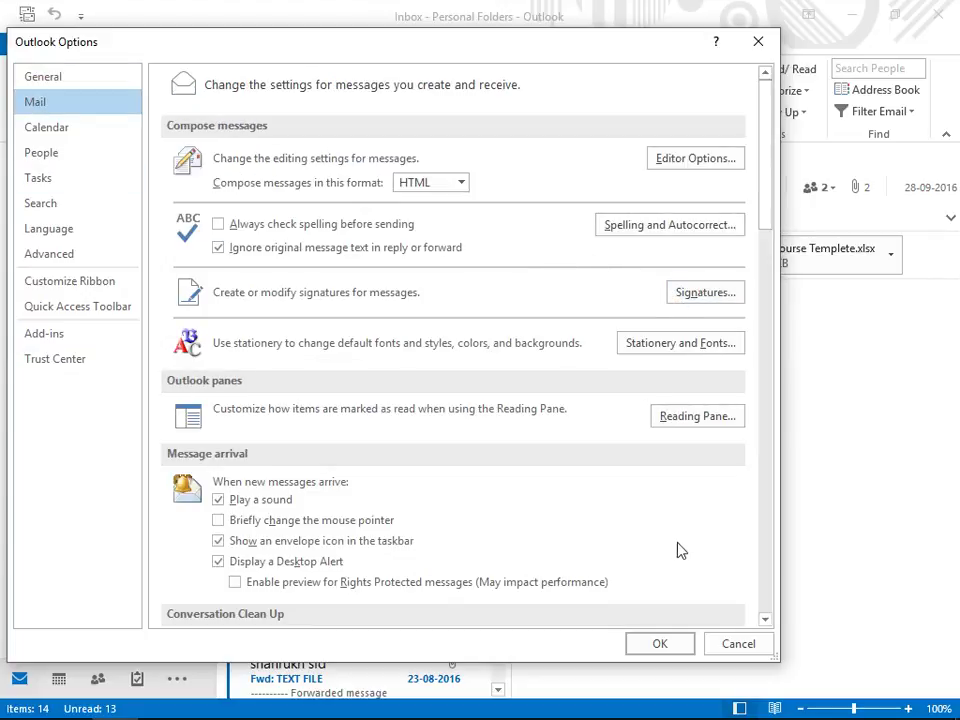
click(728, 644)
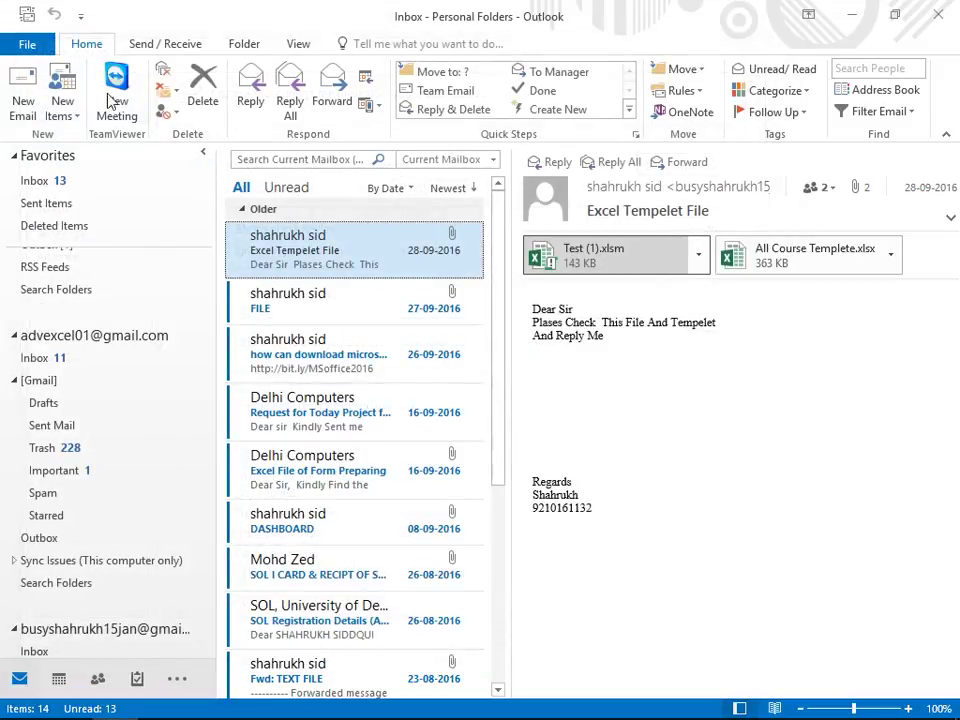
Step: Open a blank new email, click in its body, then close it
click(22, 105)
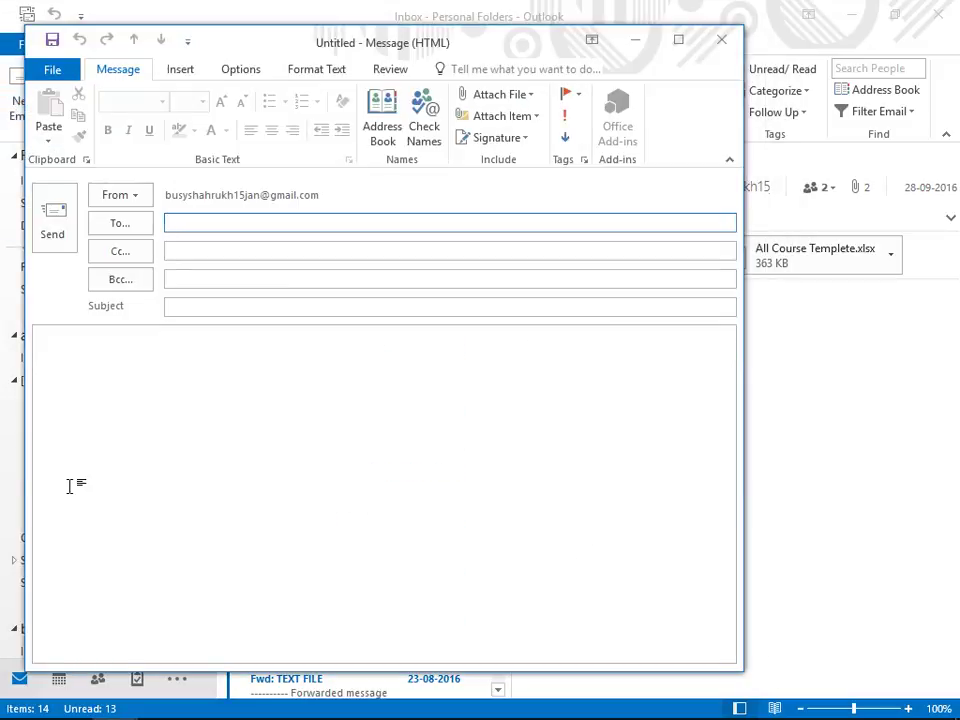
click(69, 486)
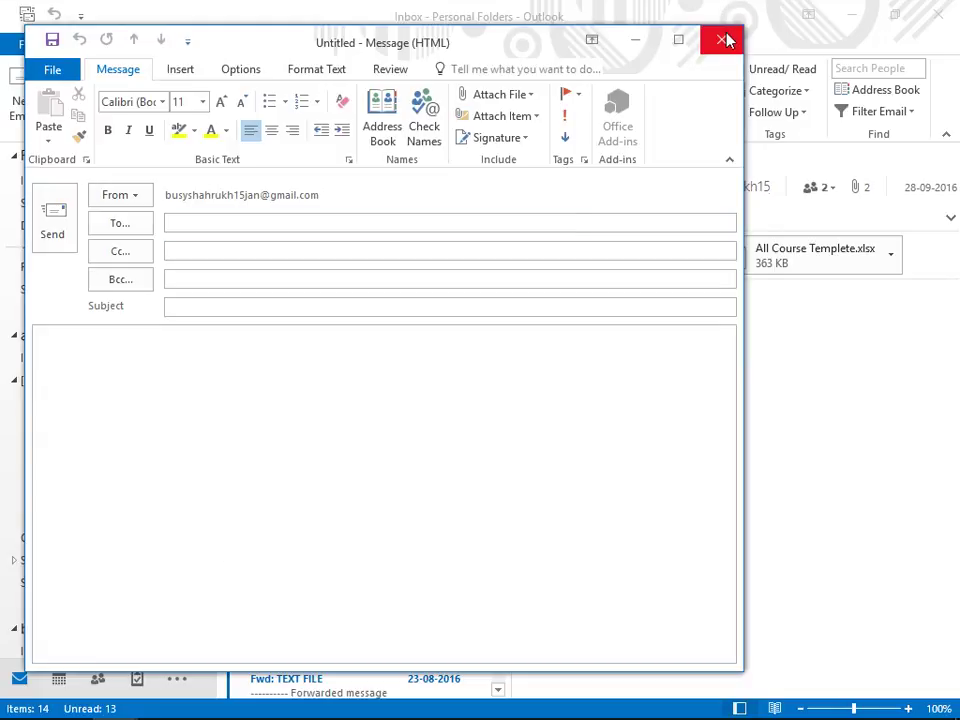
click(727, 40)
Step: Reopen Outlook Options on the Mail settings page
click(20, 12)
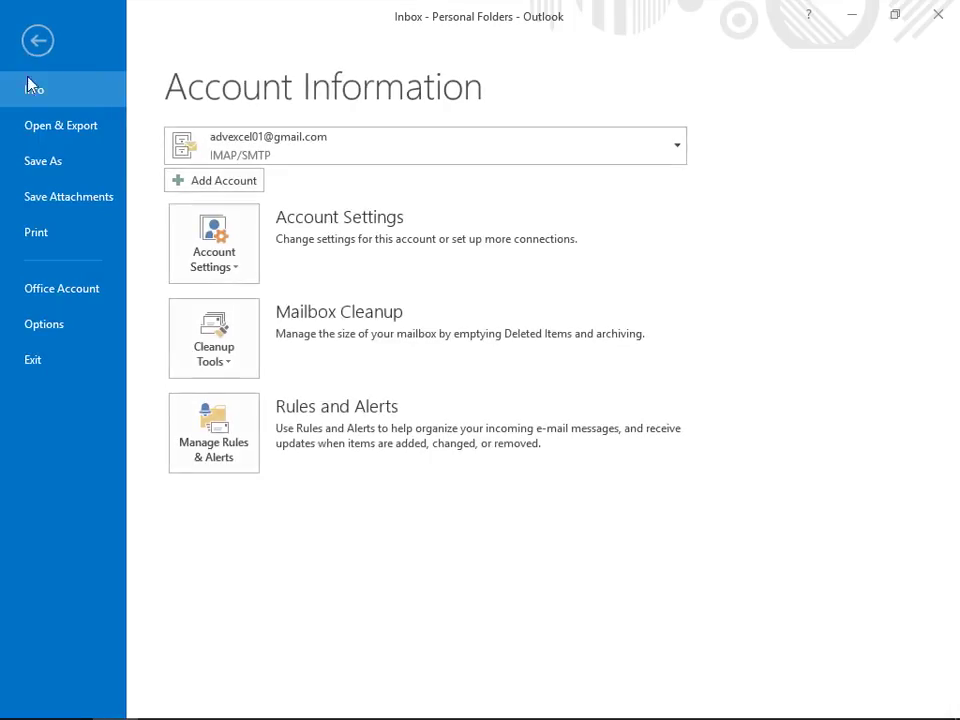
key(Escape)
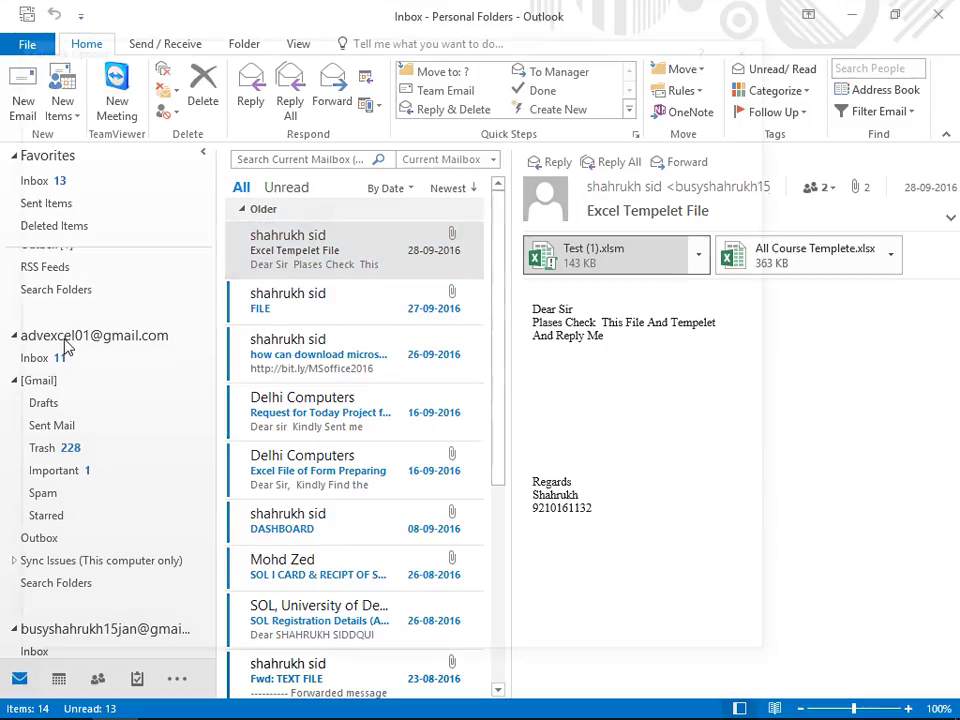
click(105, 110)
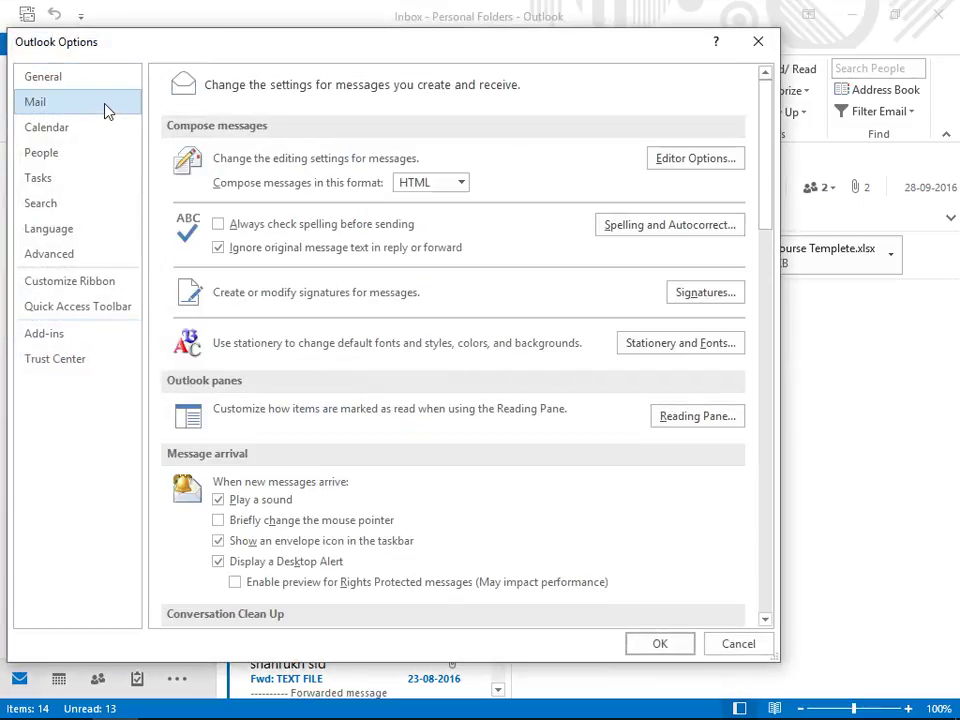
Step: Open Signatures and Stationery and review each account's default signature choices
click(690, 289)
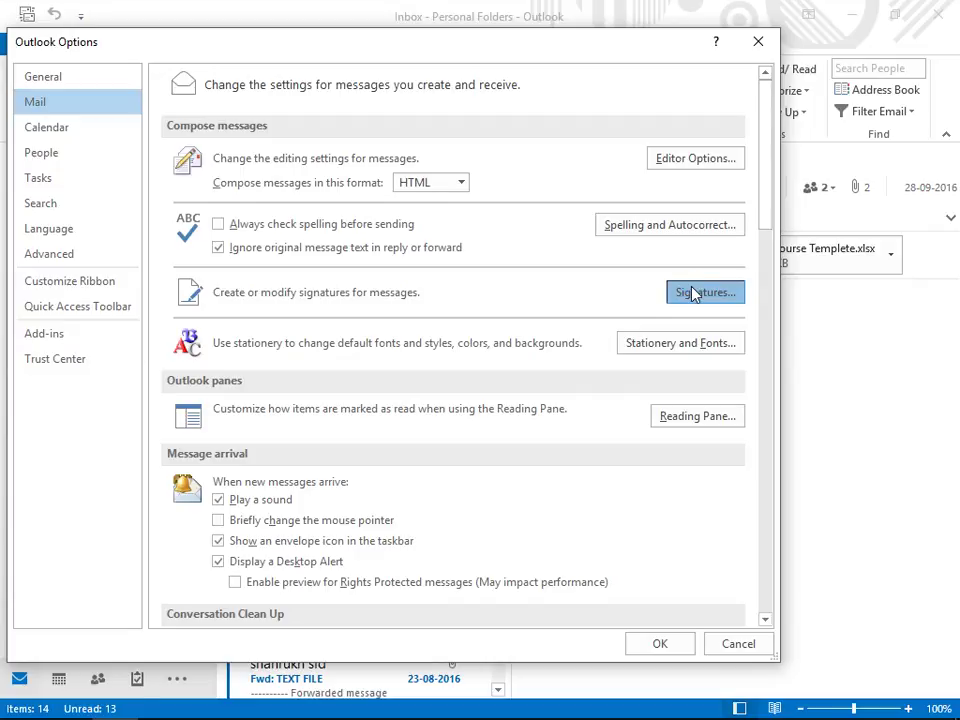
click(627, 244)
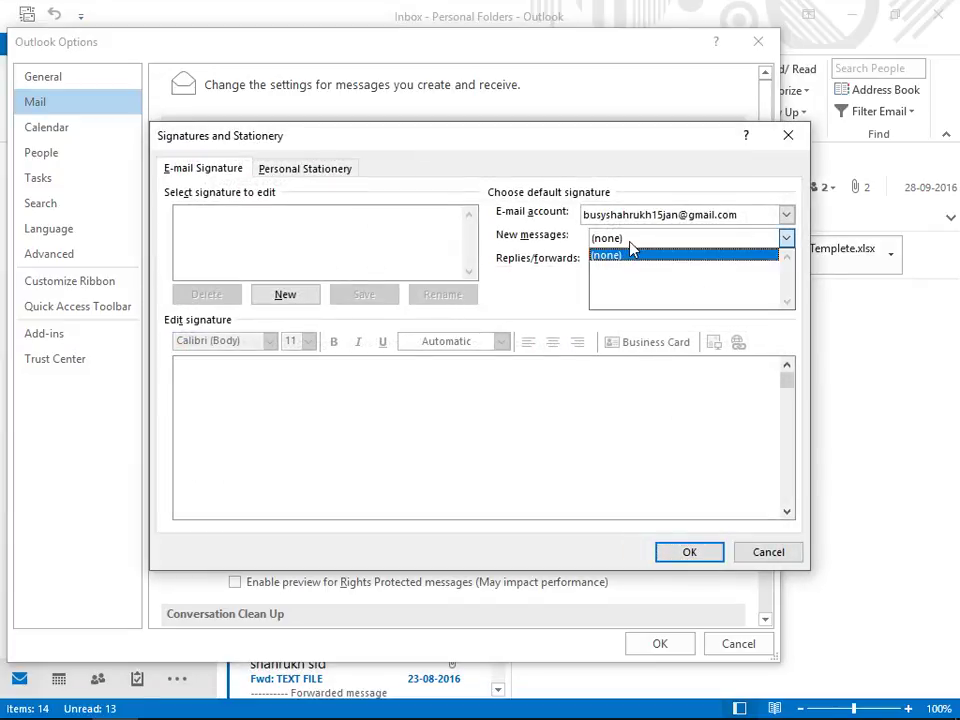
click(713, 214)
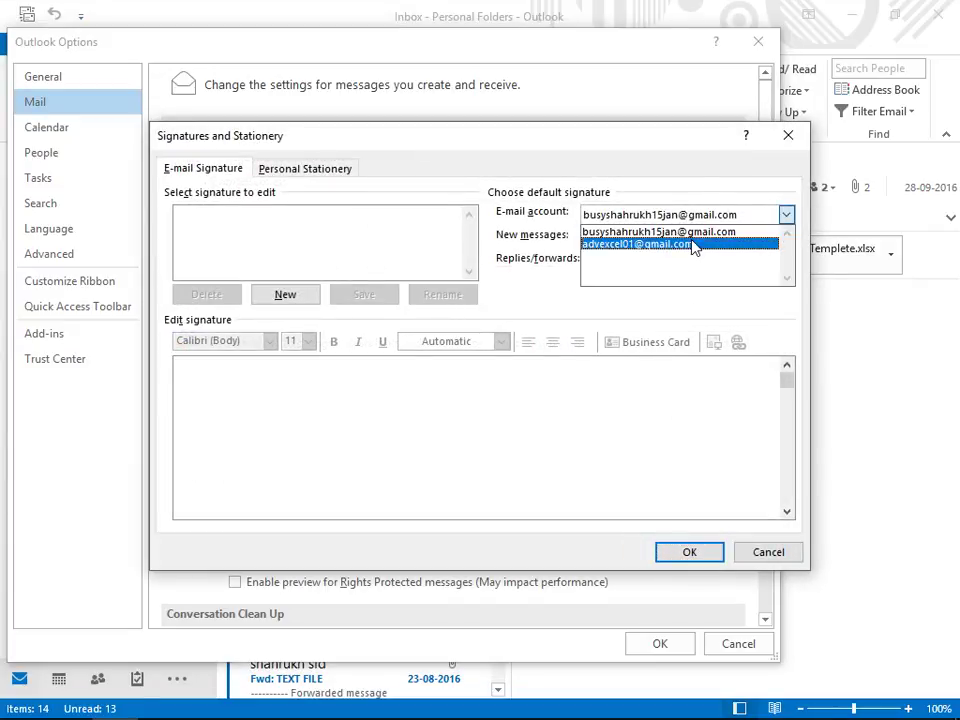
click(692, 244)
click(692, 246)
click(694, 247)
click(680, 261)
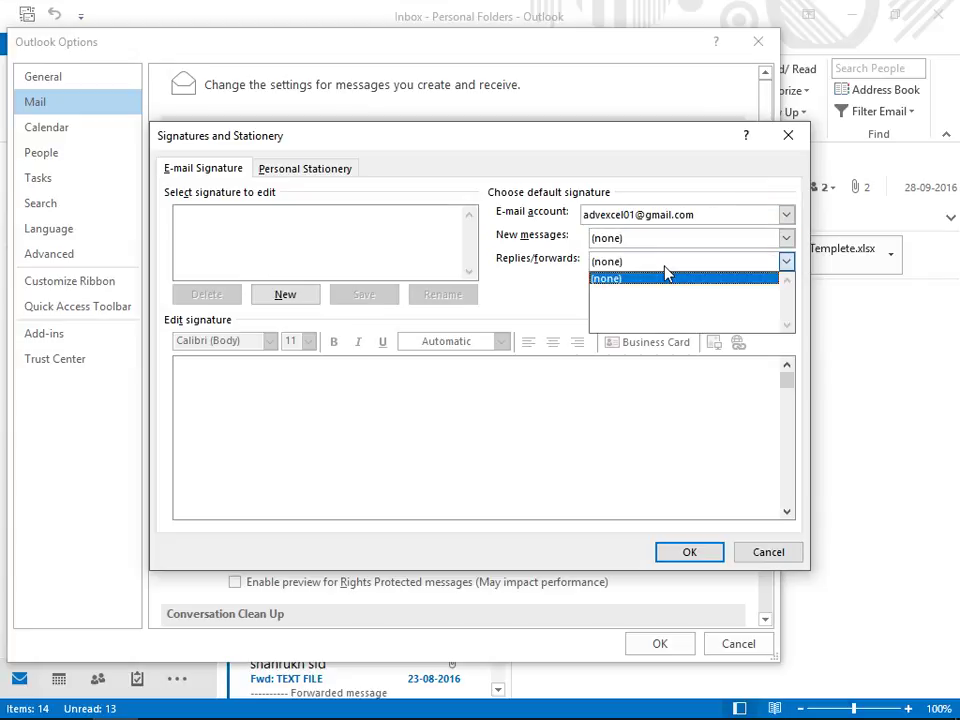
click(450, 413)
Step: Create a new signature named 'new'
click(310, 298)
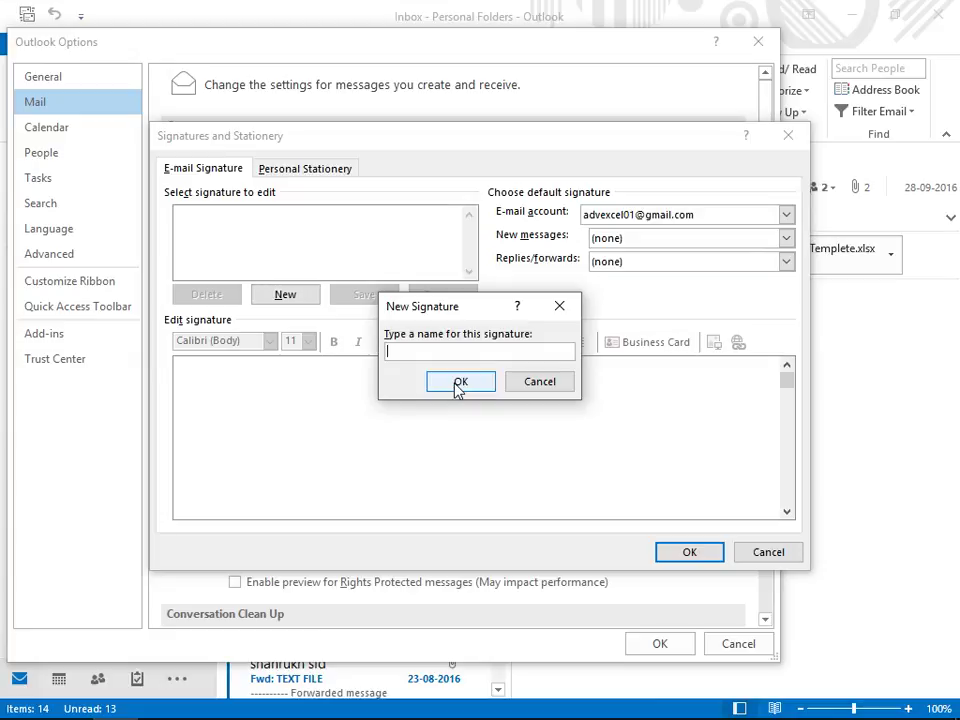
text(n)
key(Tab)
key(Return)
key(Return)
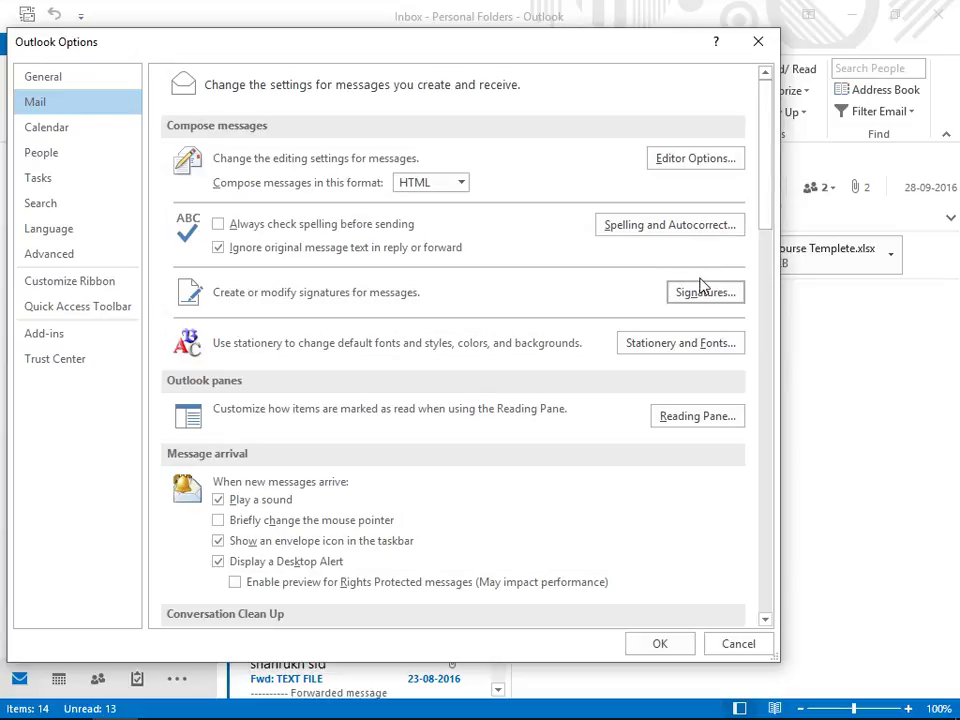
click(702, 292)
click(347, 421)
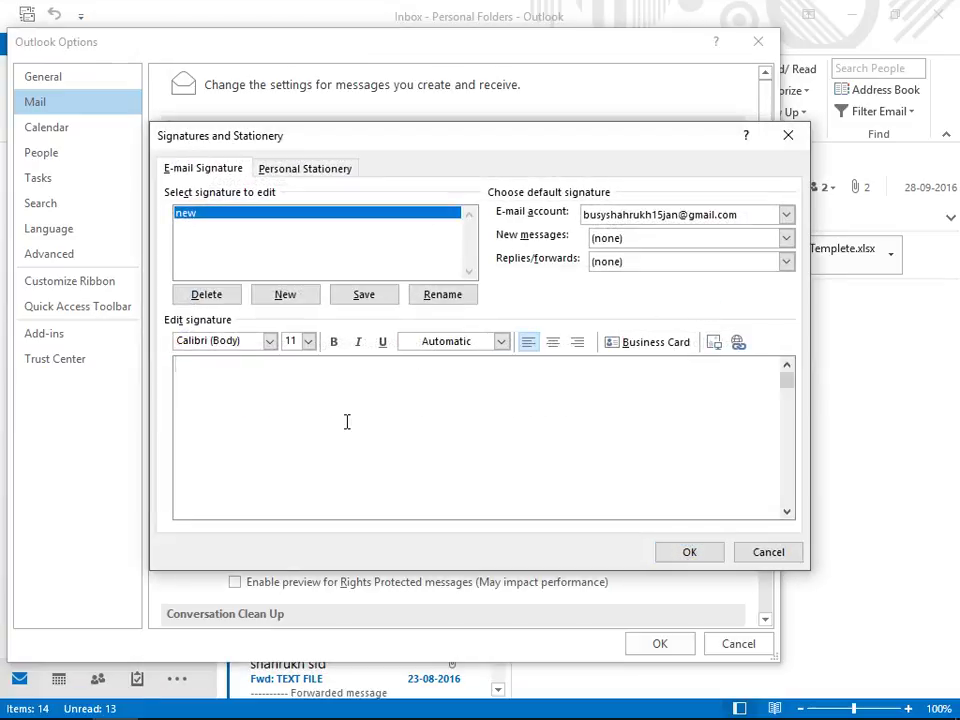
Step: Make 'new' the default signature for new messages and replies/forwards
click(645, 238)
click(626, 268)
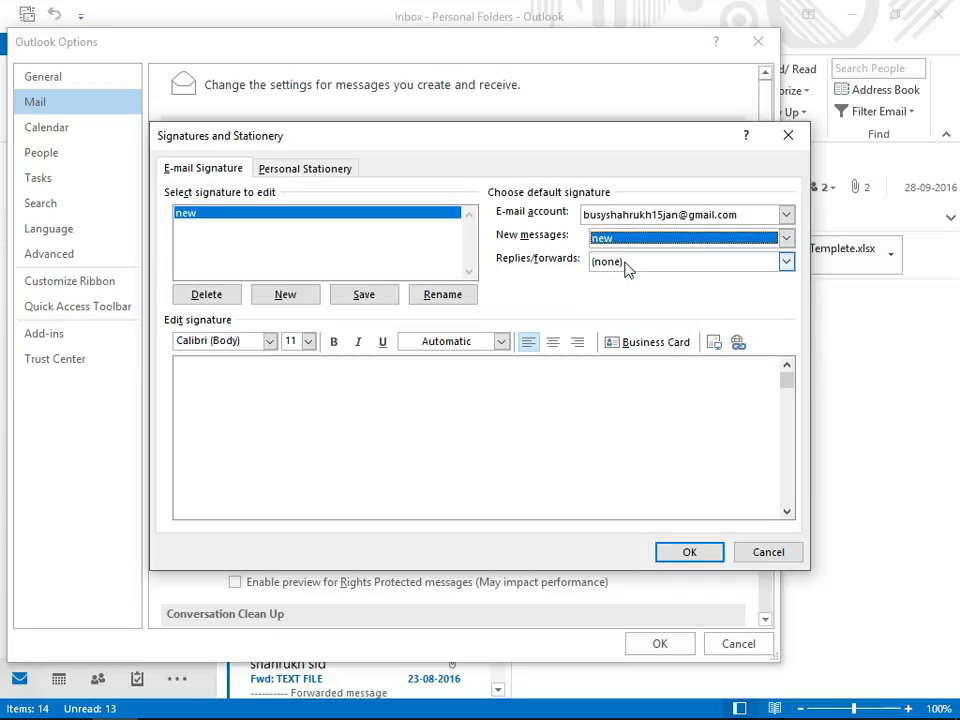
click(625, 263)
click(623, 290)
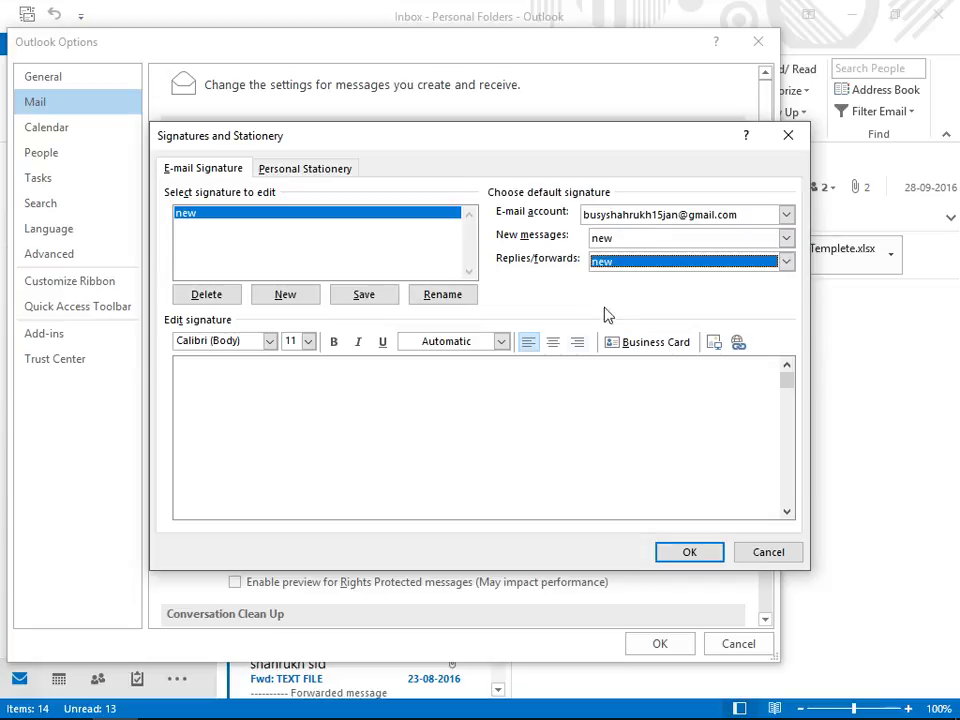
click(297, 393)
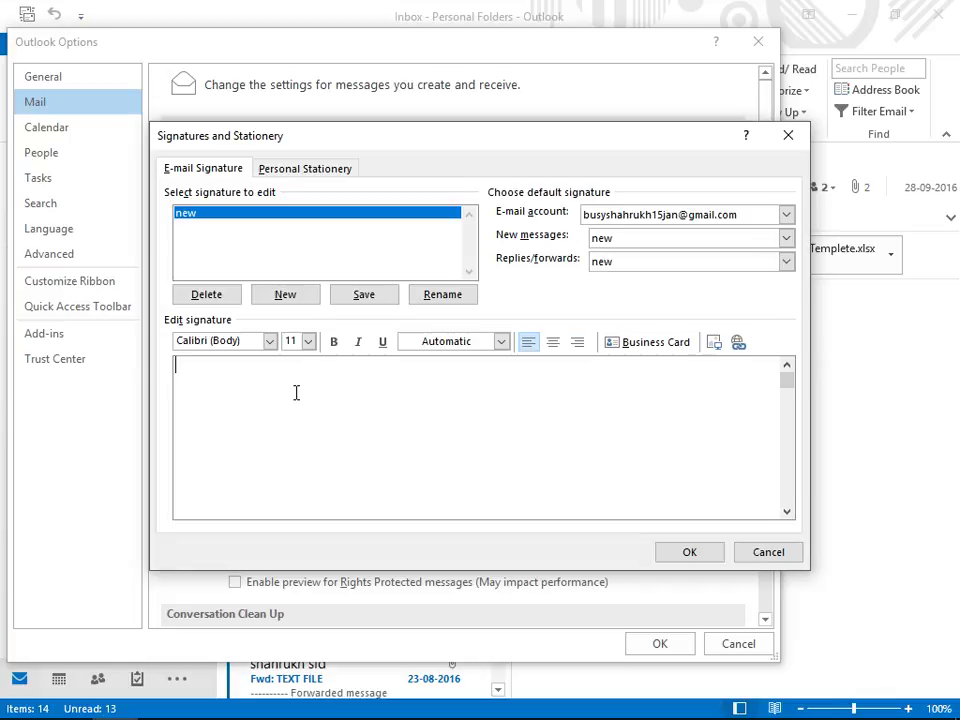
Step: Add an Email line with the e-mail address and a Ph: line with the phone number, then save
text(Ema)
text(: )
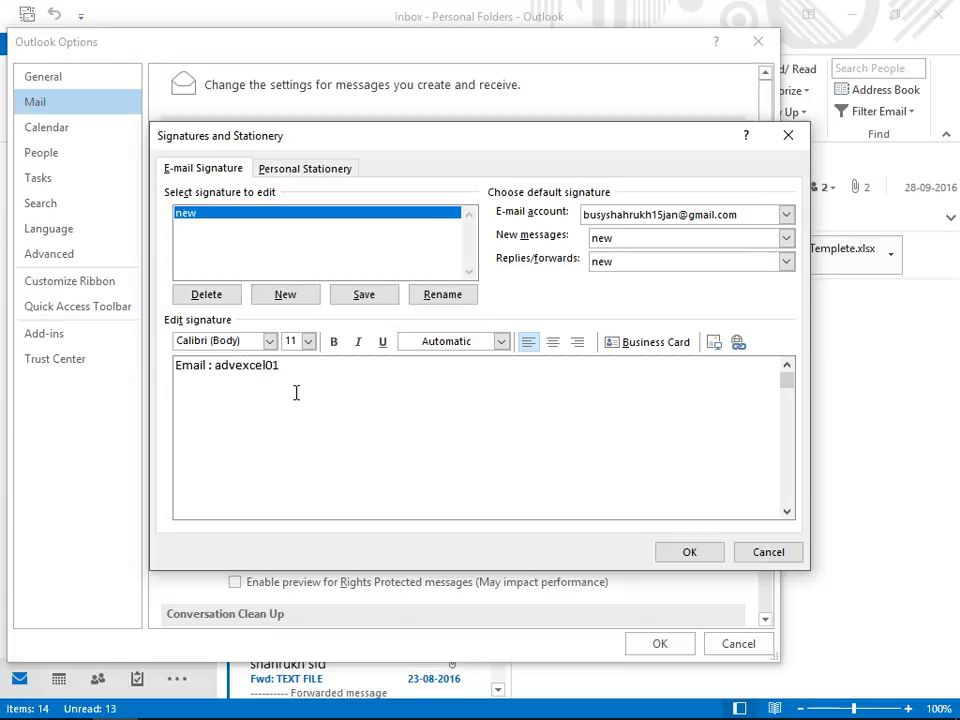
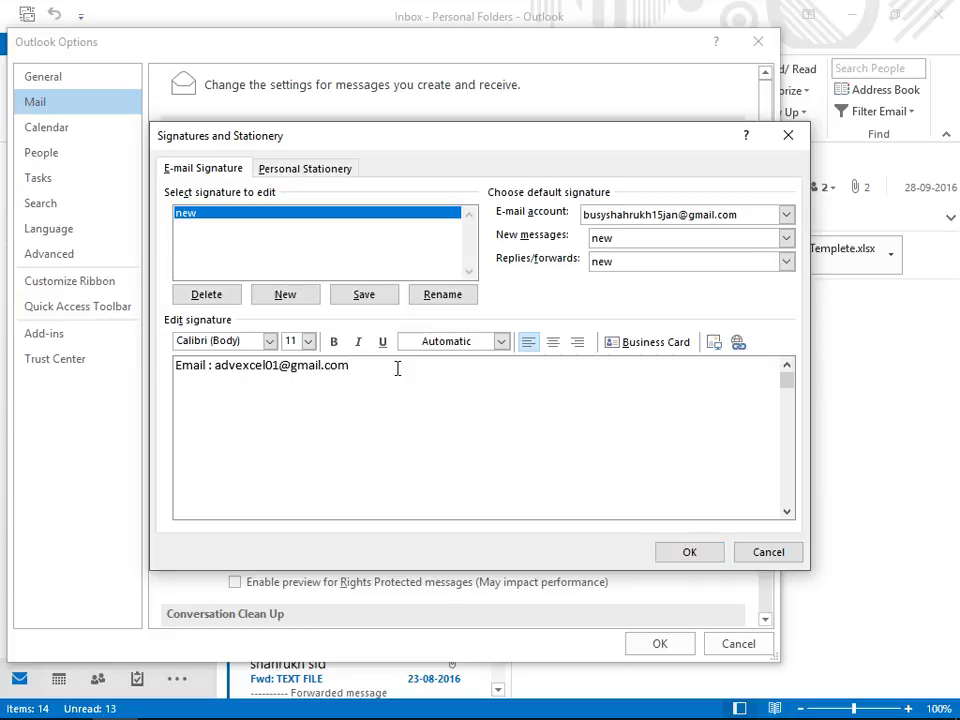
key(Return)
text(ph)
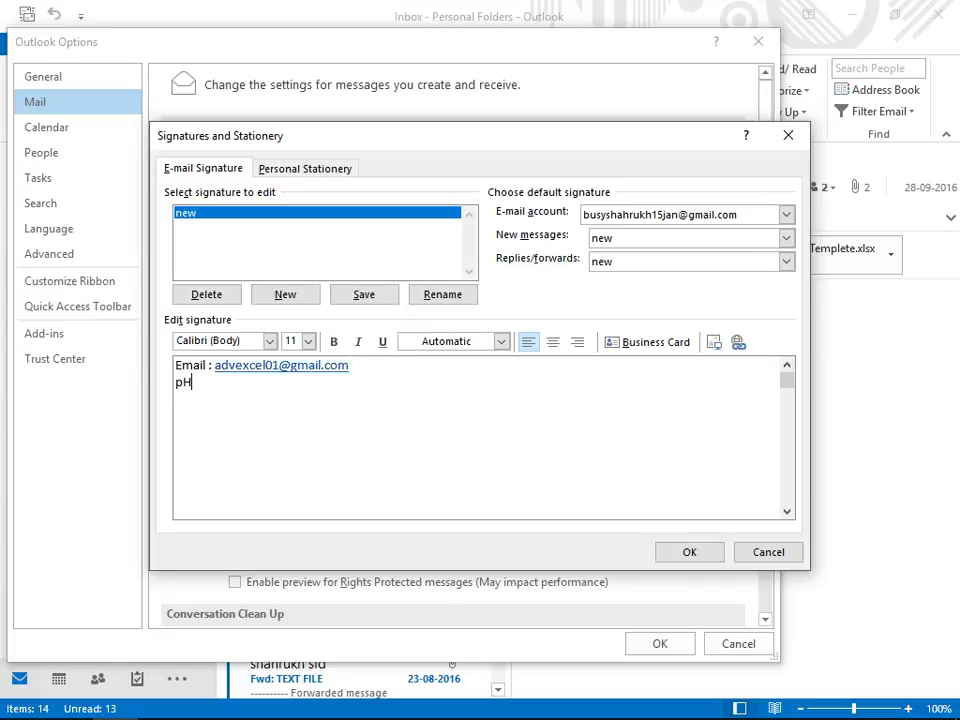
text(Ph:)
key(Return)
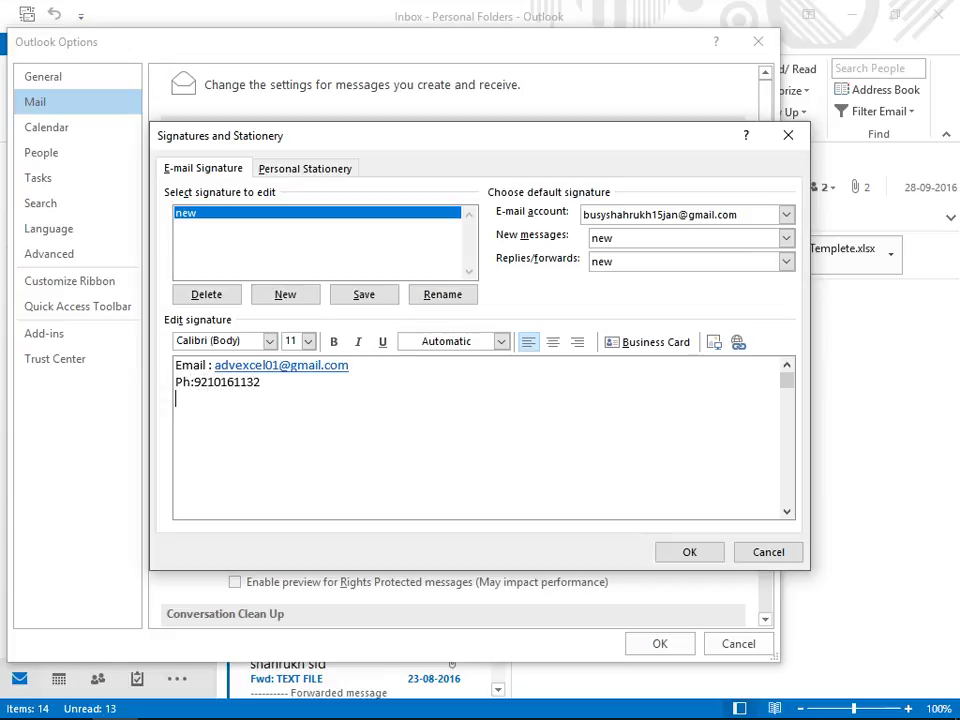
click(693, 554)
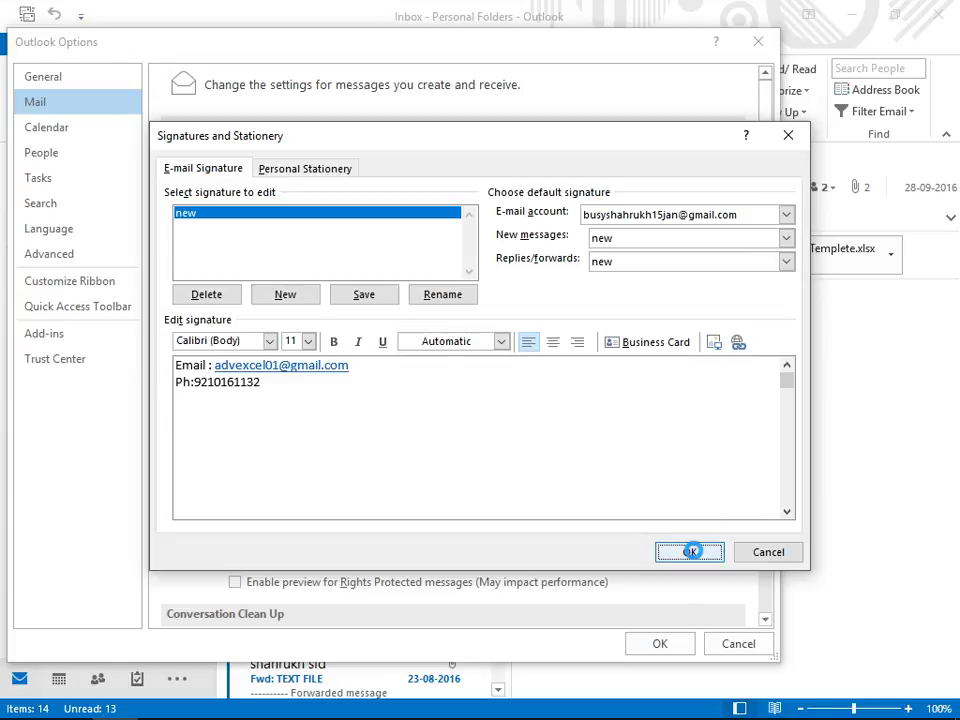
Step: Close Outlook Options and confirm a new email in the second account's mailbox includes the signature
click(660, 643)
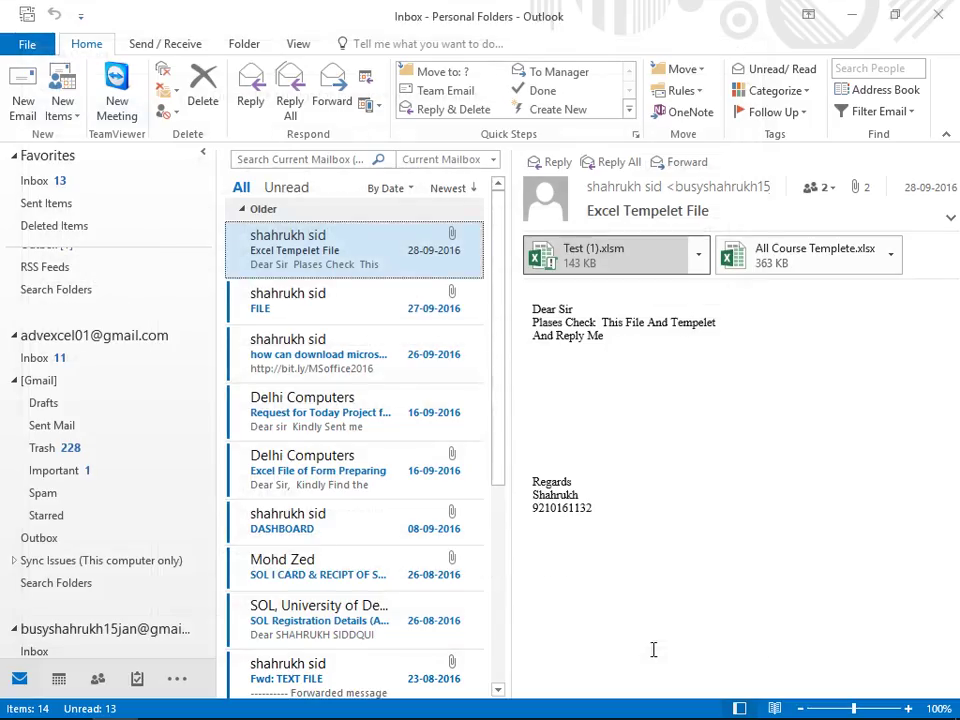
click(147, 639)
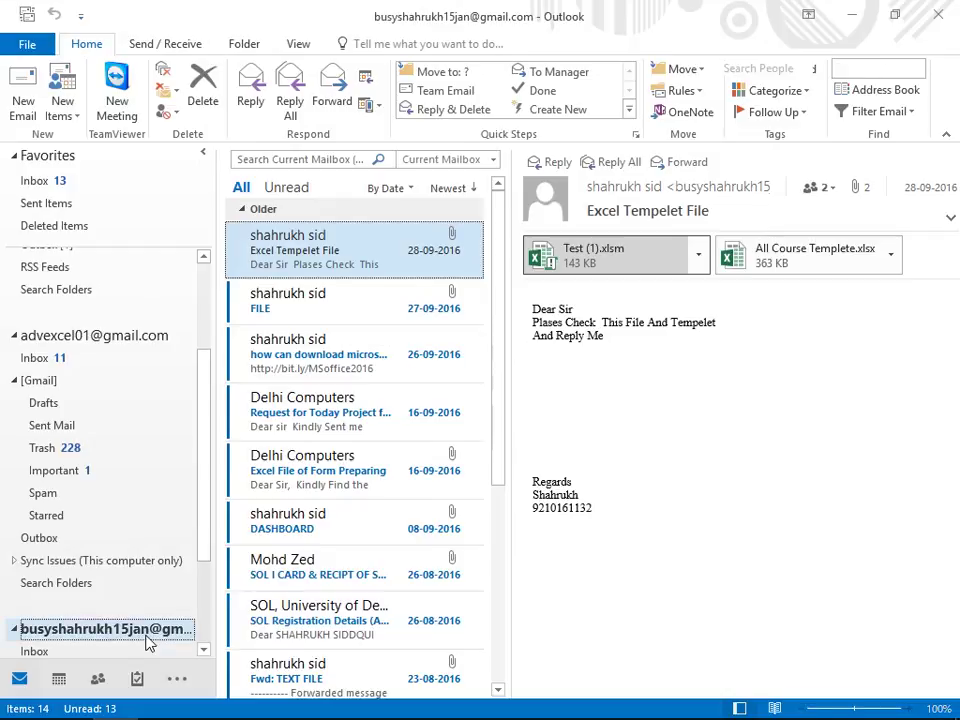
click(24, 104)
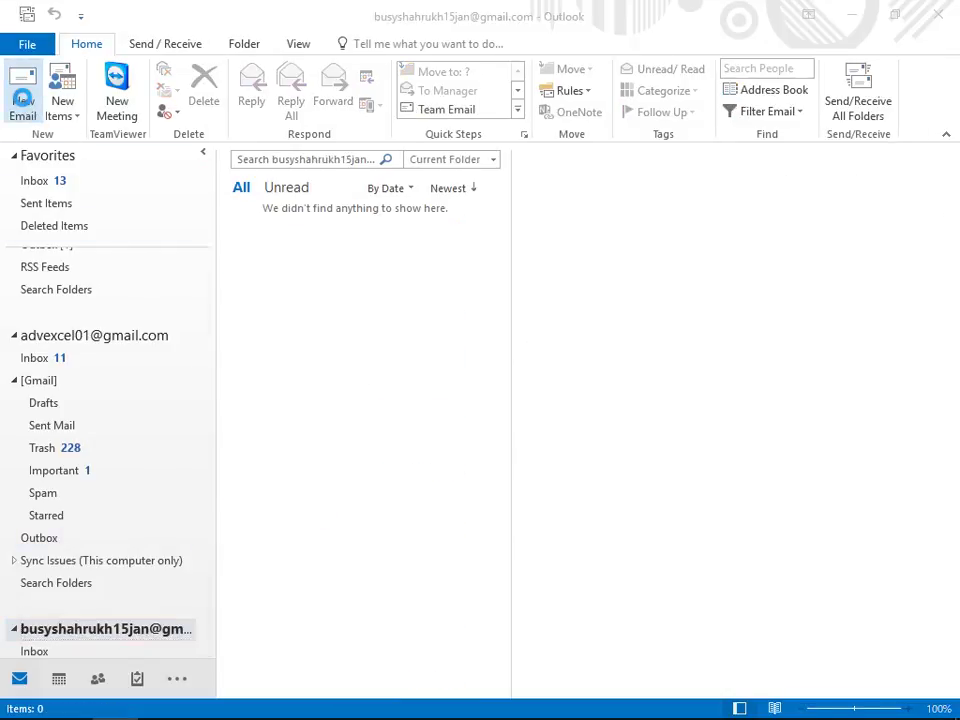
click(160, 412)
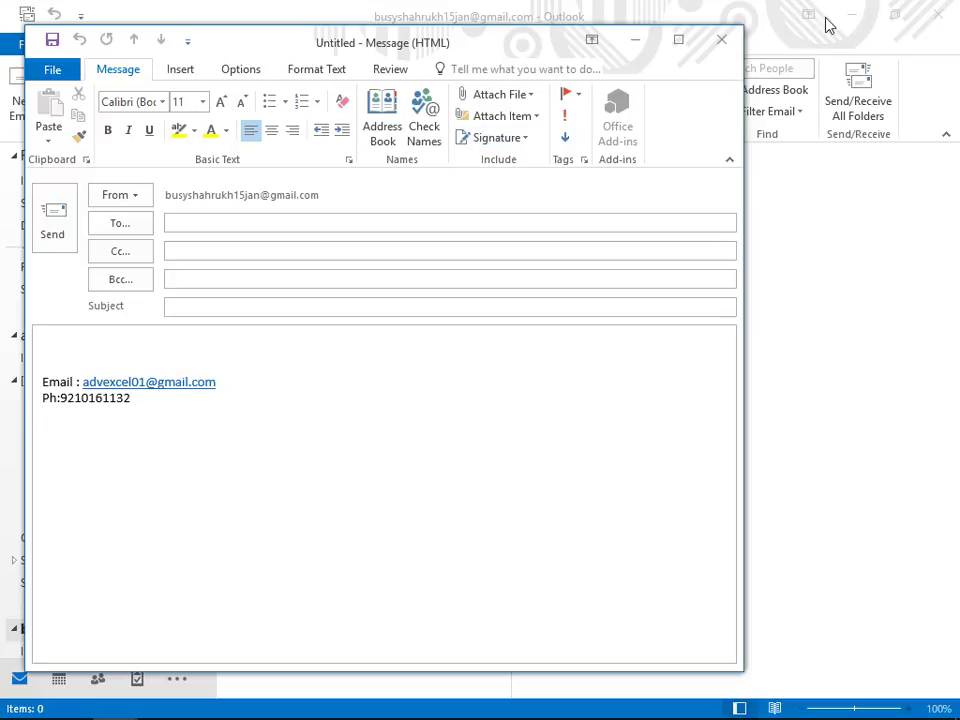
click(721, 40)
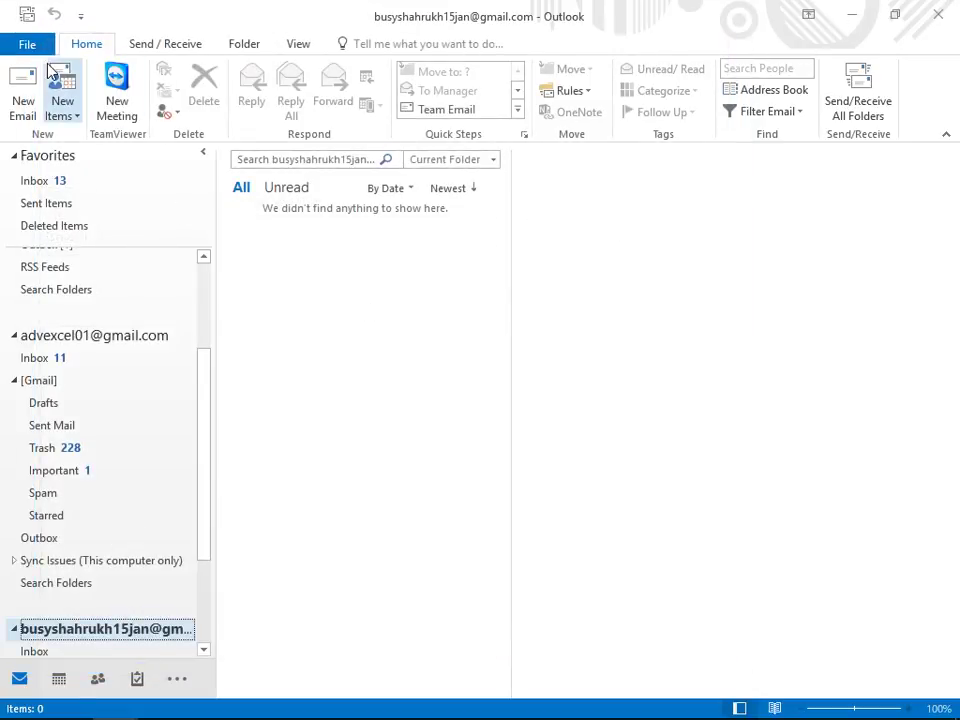
click(38, 46)
Step: Open the Mail page of Outlook Options and scroll down to the Replies and forwards settings
click(42, 326)
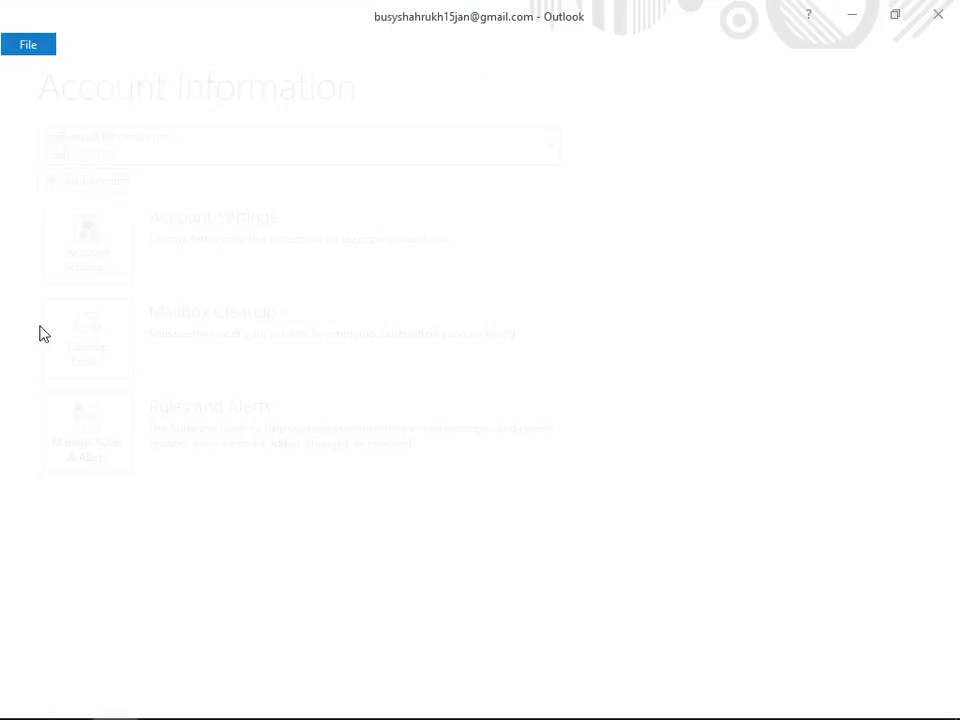
click(62, 99)
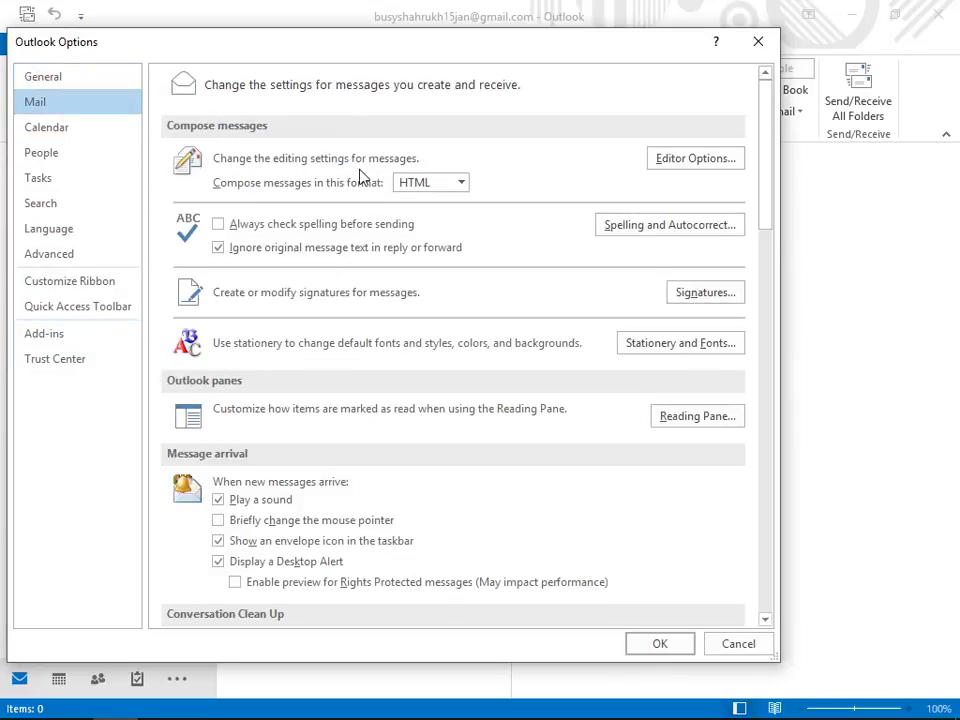
scroll(279, 426, down, 3)
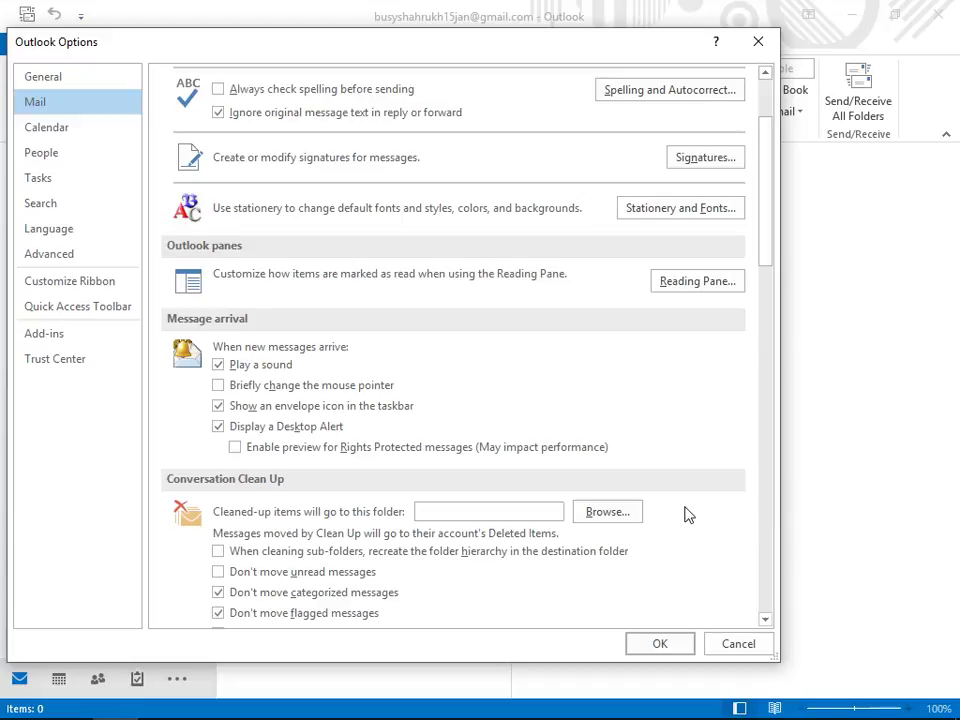
scroll(640, 503, down, 1)
scroll(500, 515, down, 1)
scroll(365, 510, down, 1)
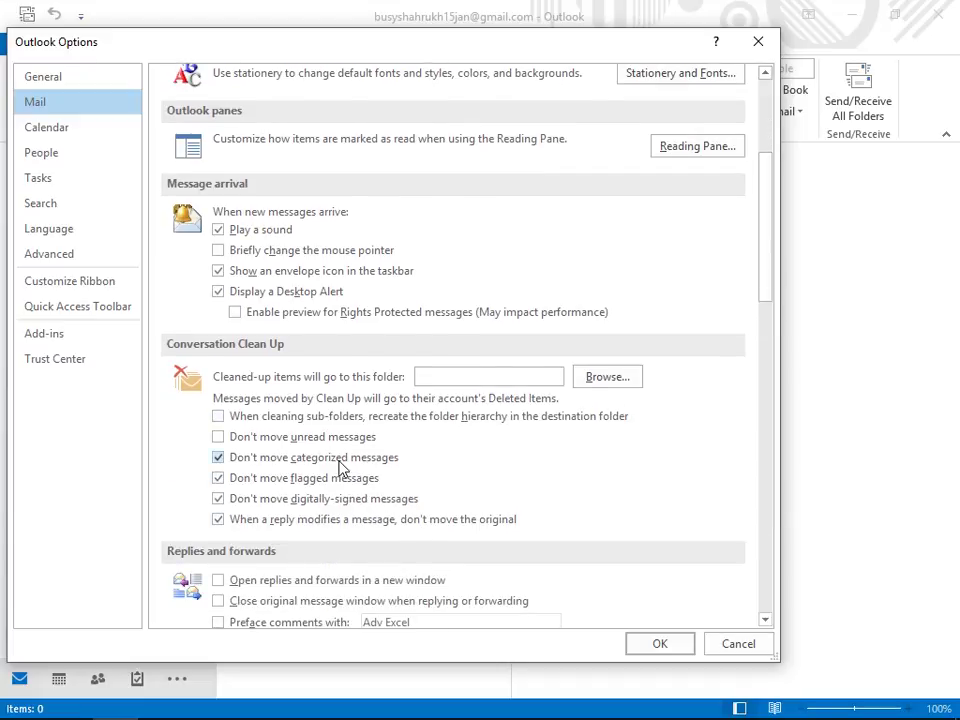
scroll(340, 468, down, 2)
scroll(340, 468, down, 1)
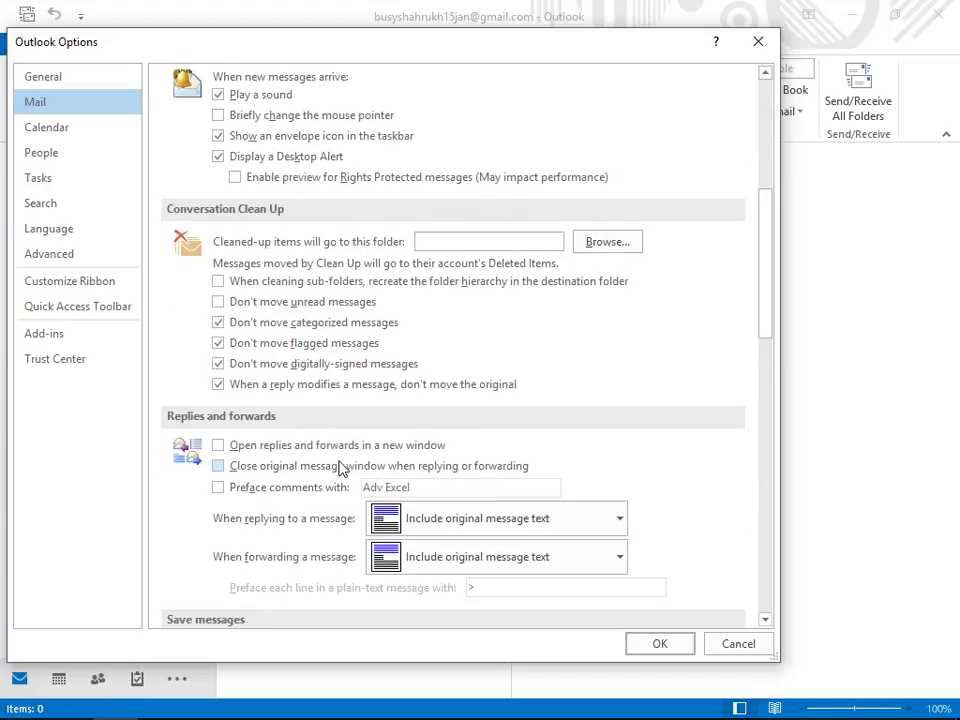
Step: Set the calendar work week to Sunday and Tuesday through Saturday, dropping Monday
click(30, 130)
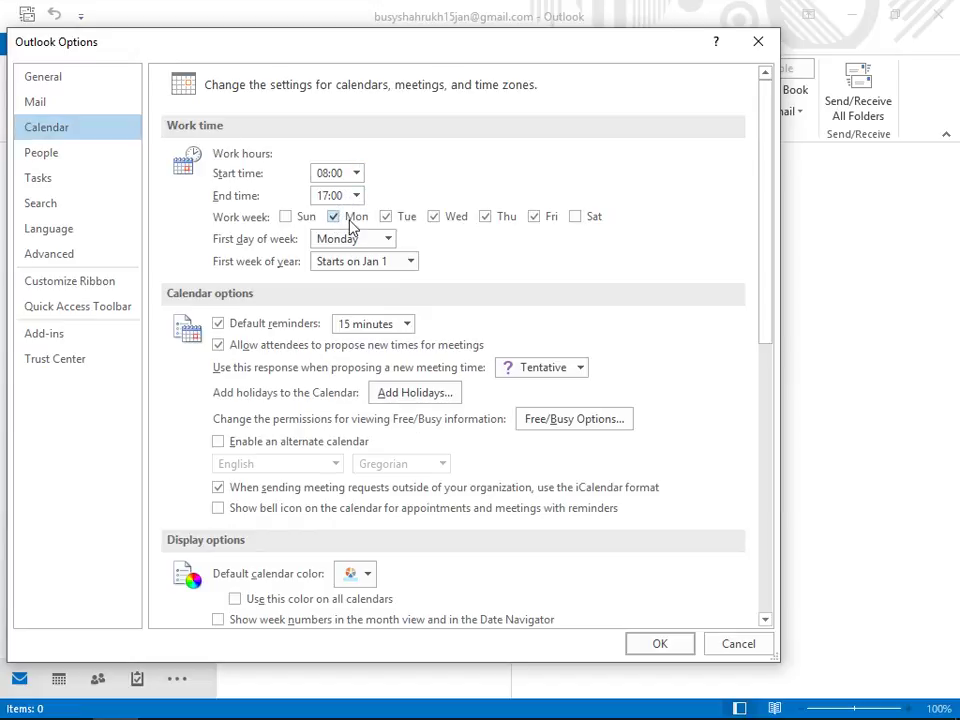
click(316, 218)
click(352, 218)
click(575, 217)
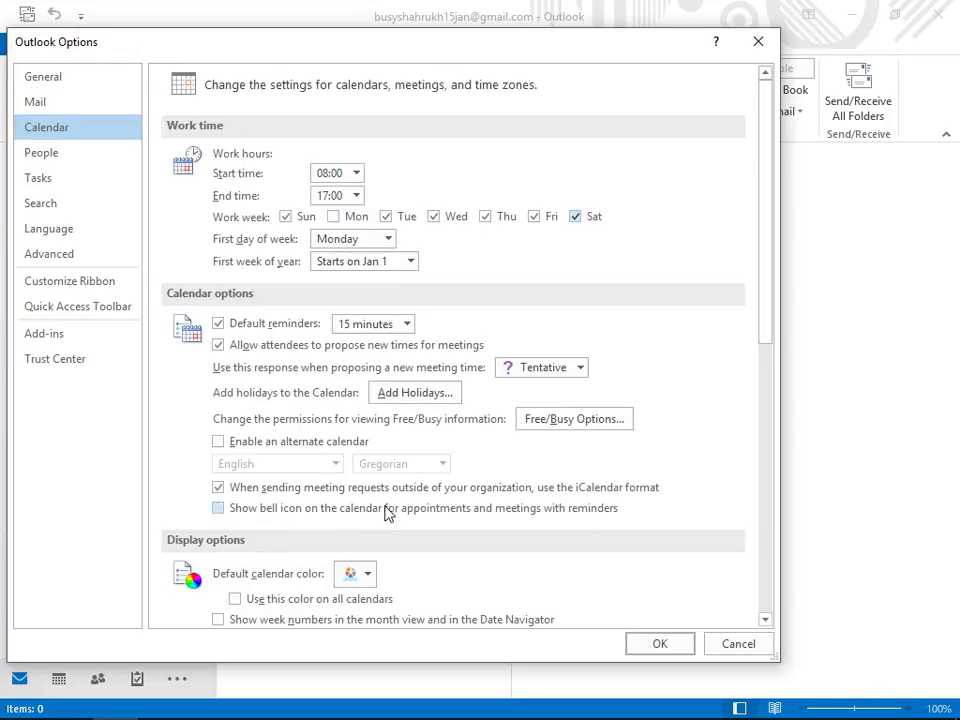
Step: Add India's holidays to the Outlook calendar
click(433, 396)
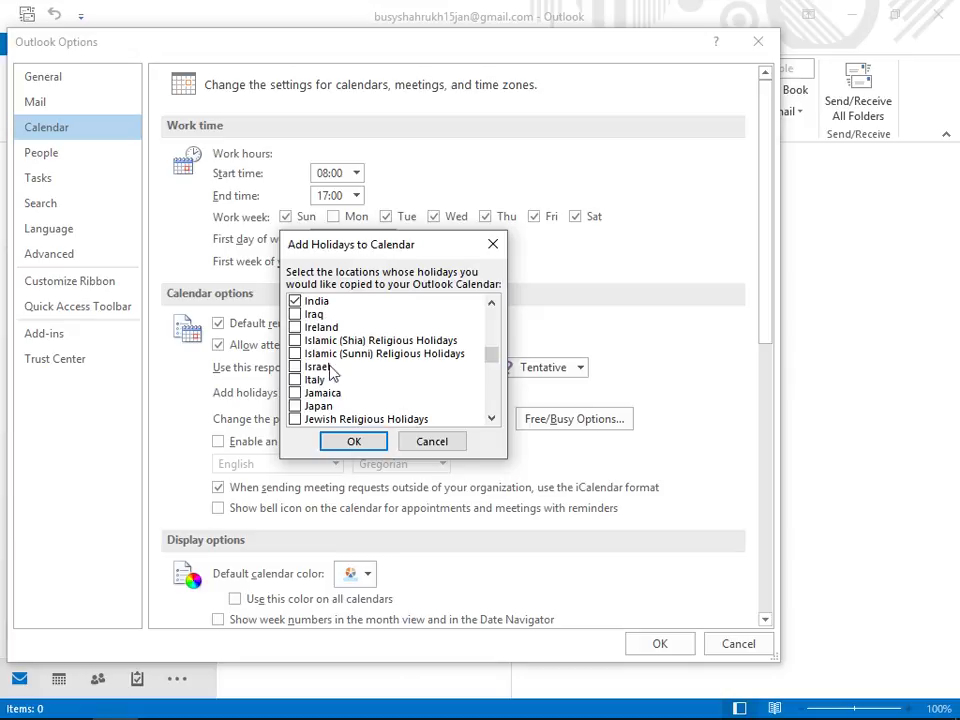
click(366, 447)
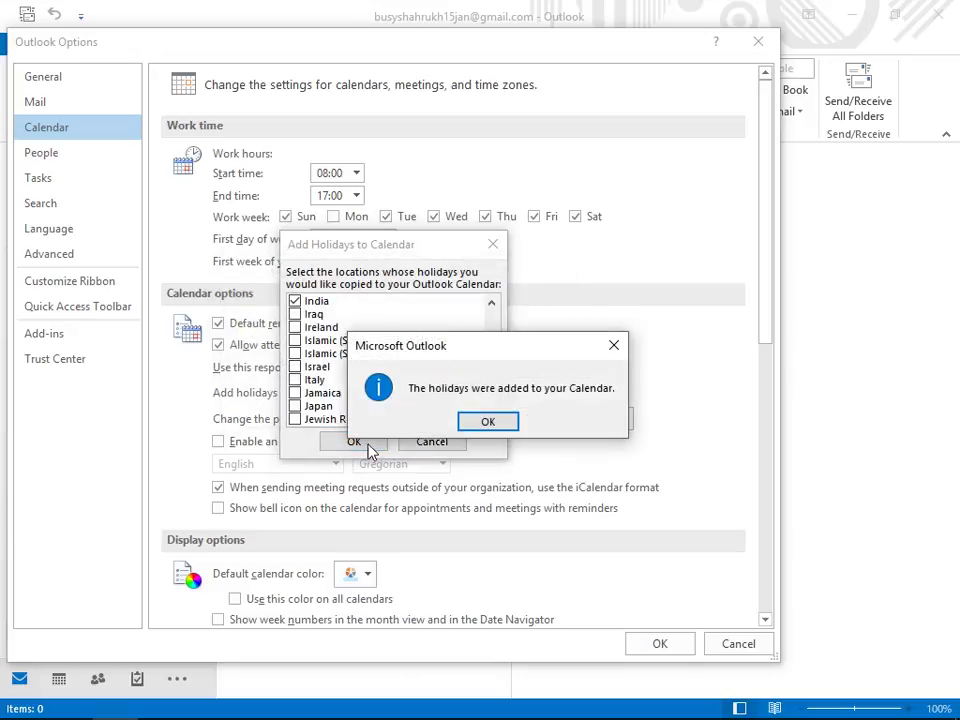
click(487, 421)
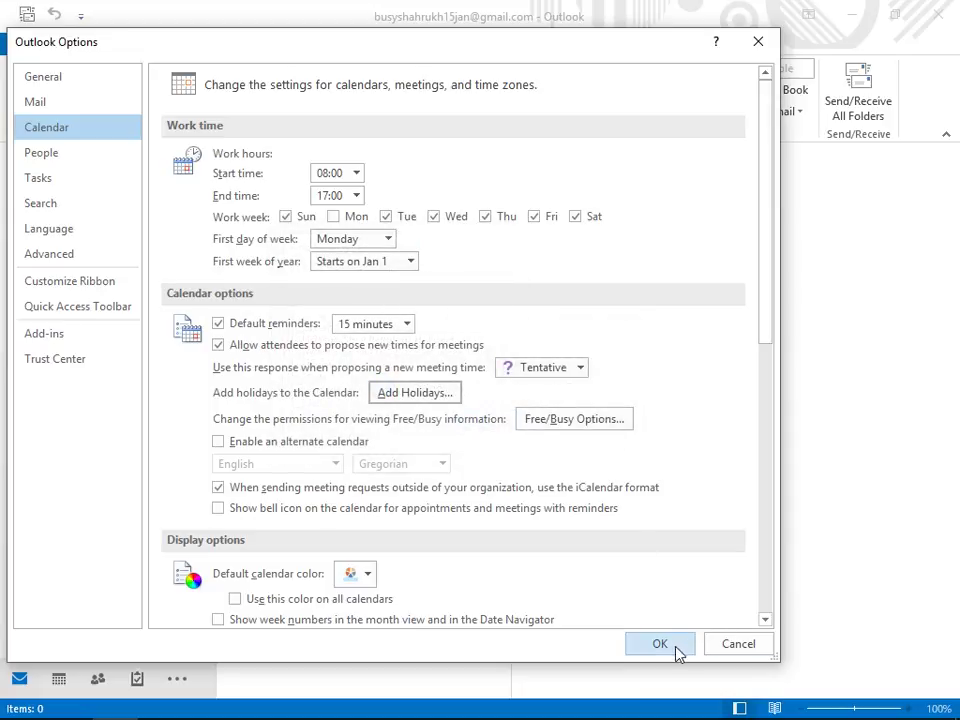
Step: Close Outlook Options, dismiss the finished Office 2007 configuration dialog and the Outlook error
click(88, 160)
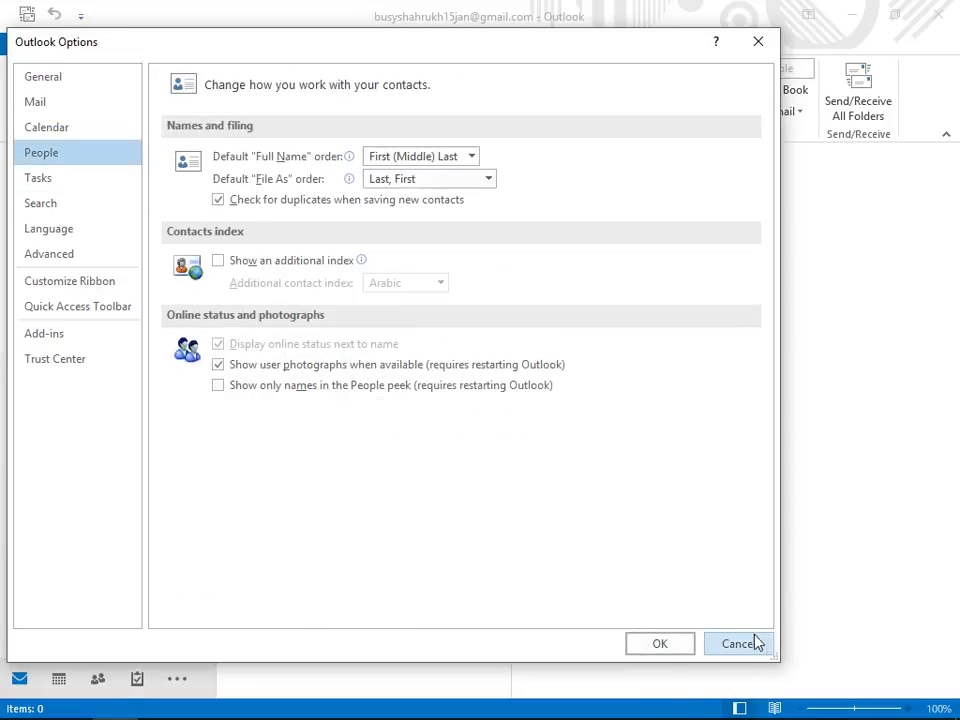
click(660, 643)
click(98, 678)
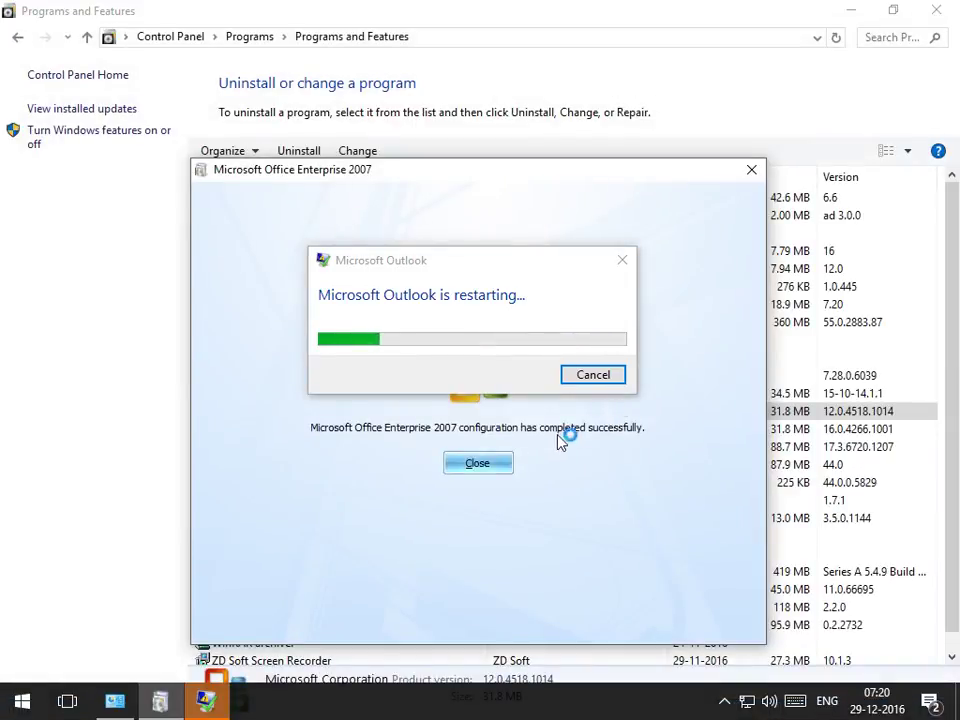
click(500, 460)
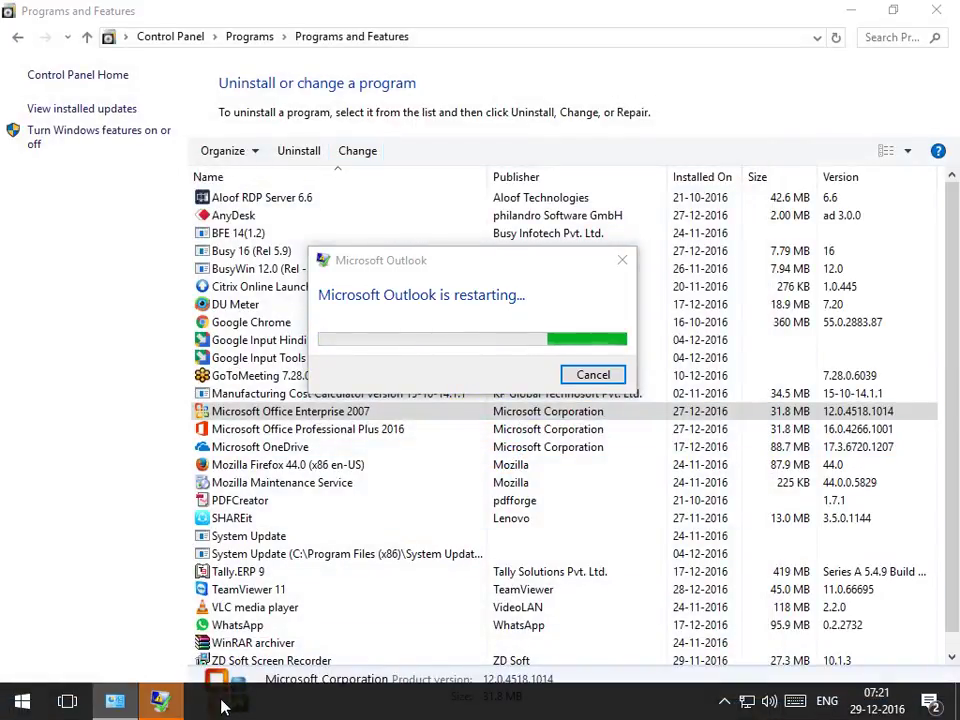
click(640, 452)
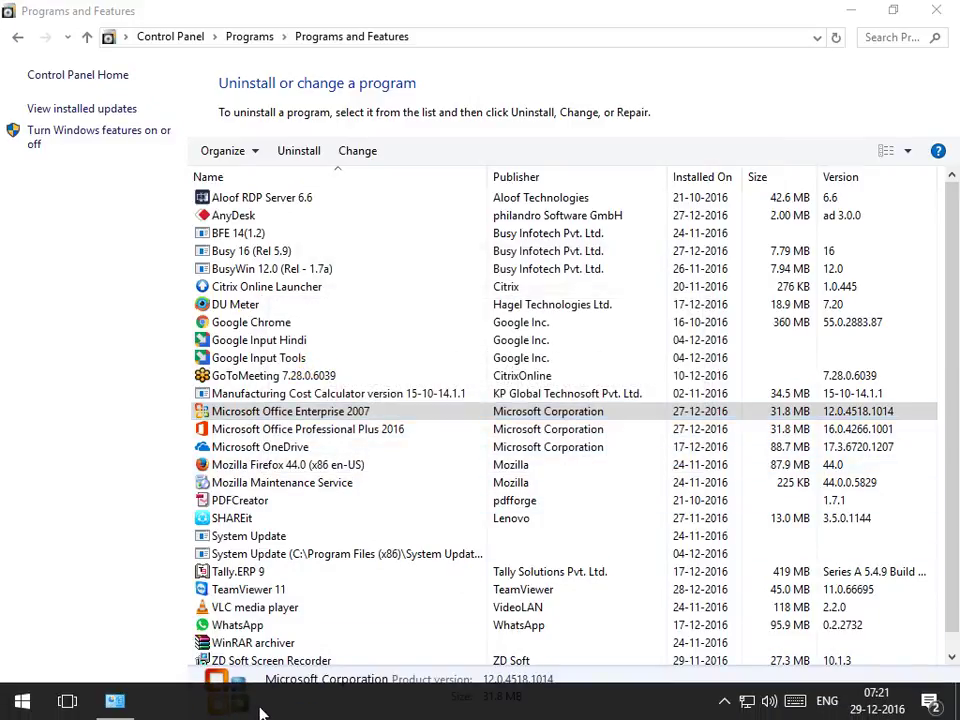
Step: Close Programs and Features and launch Outlook 2016 from a Start menu search for 'outl'
key(alt+F4)
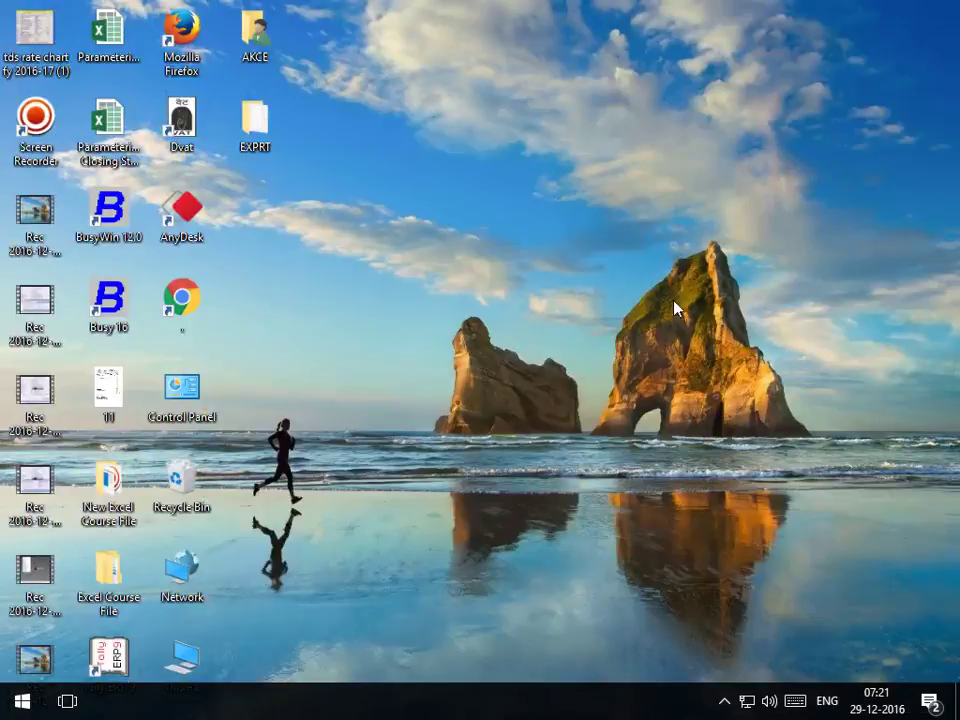
key(super)
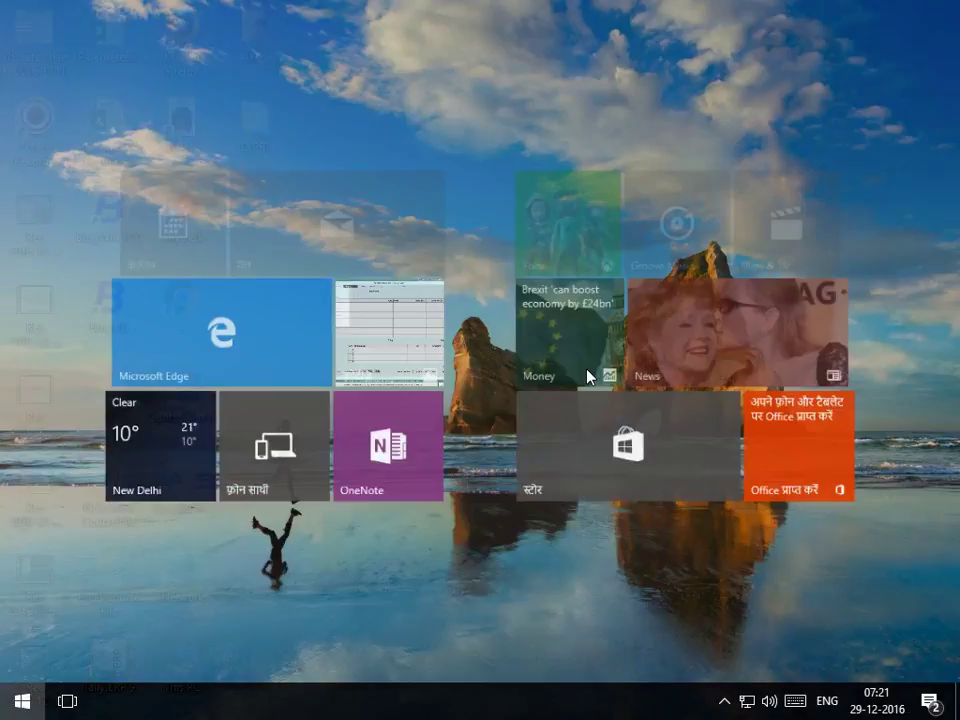
text(outl)
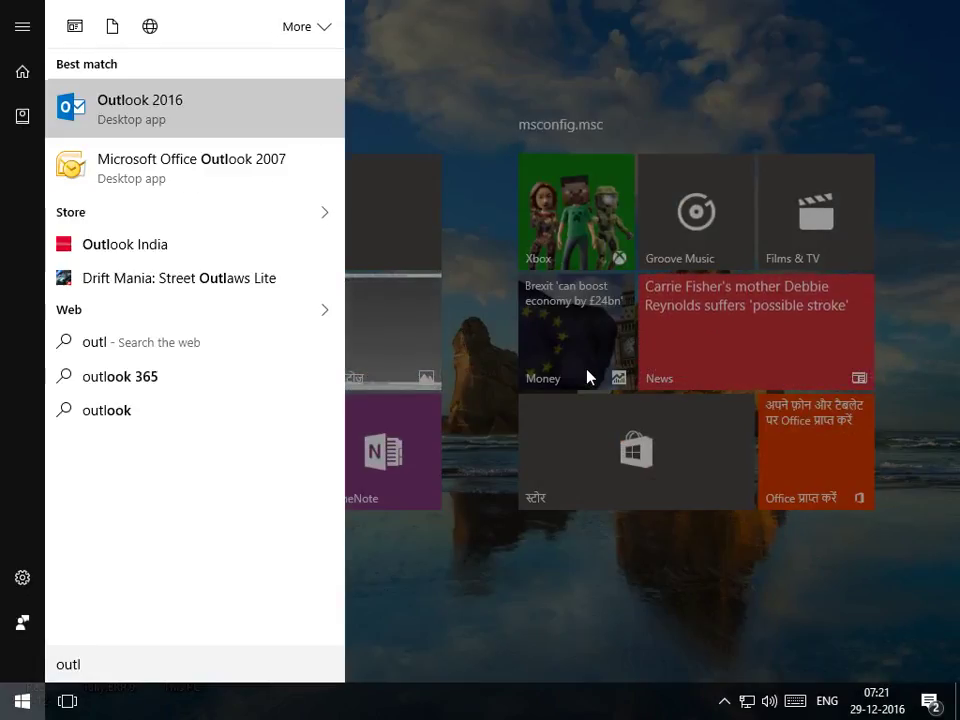
key(Return)
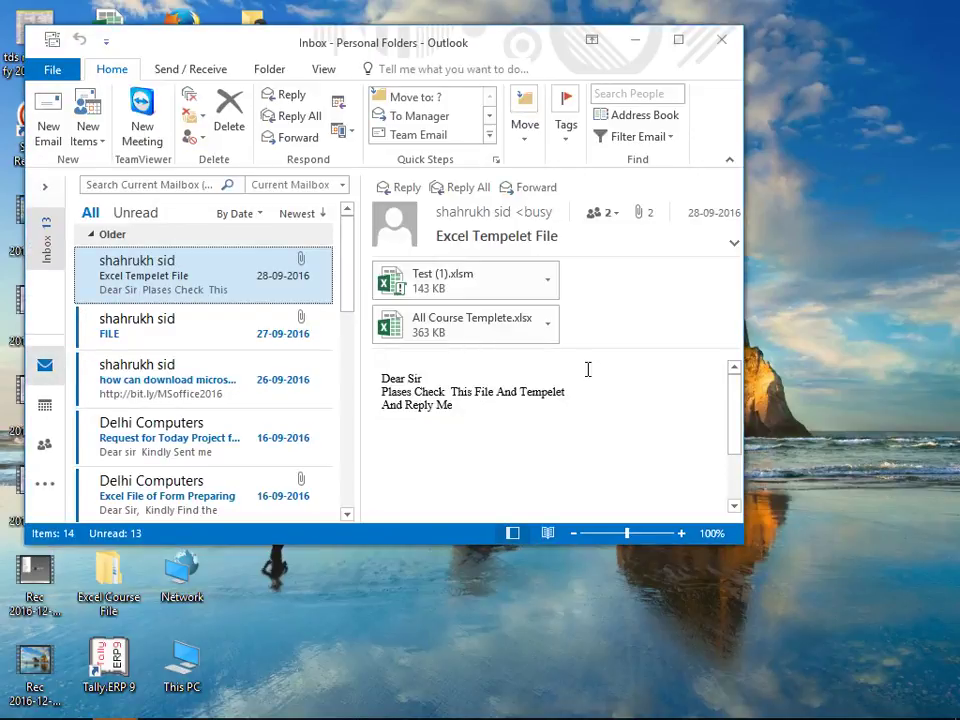
Step: Maximize Outlook, open and discard a blank new contact, then exit Outlook
click(678, 40)
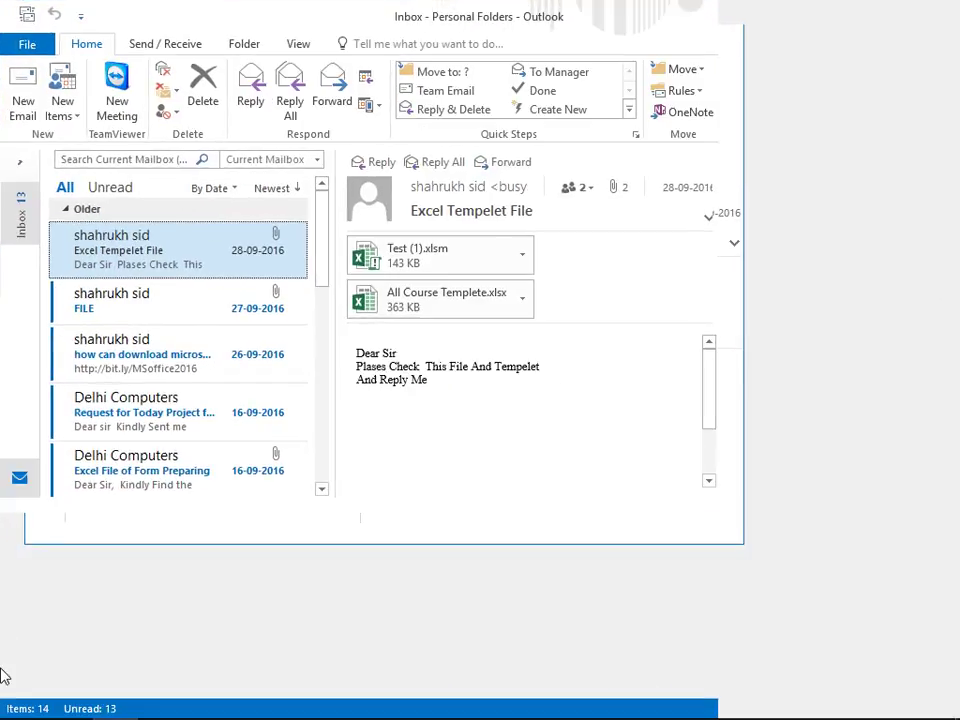
click(97, 678)
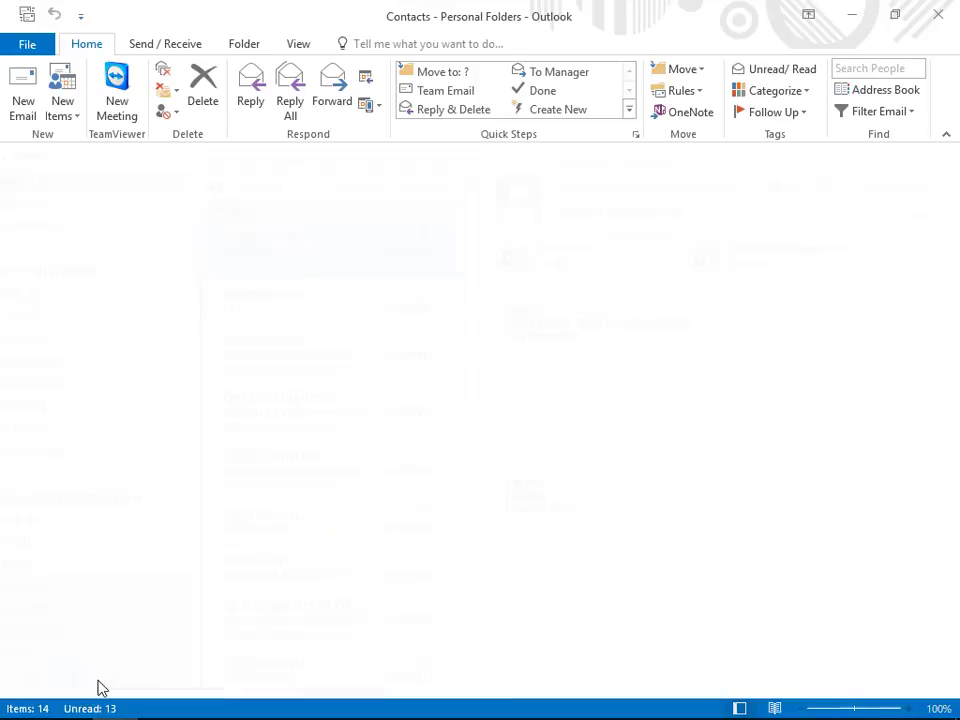
click(35, 94)
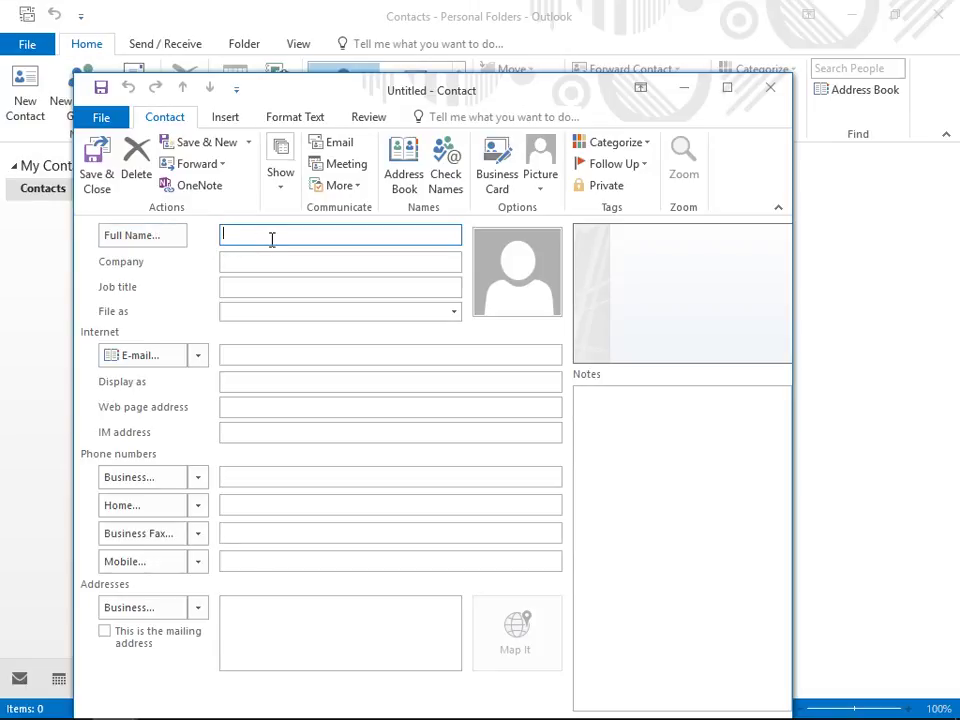
click(769, 88)
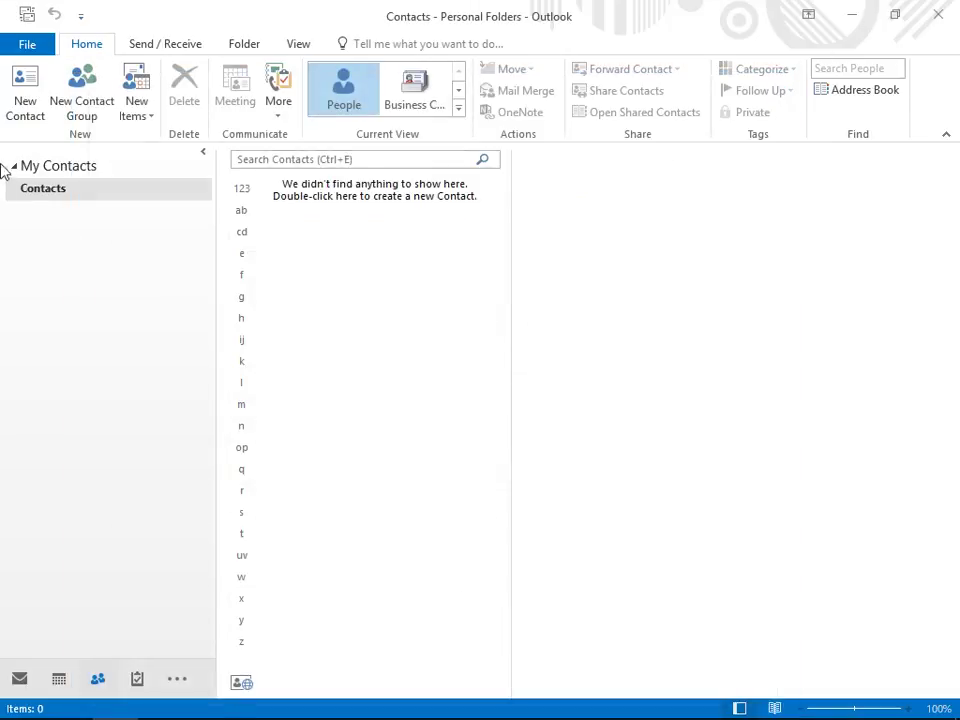
click(30, 44)
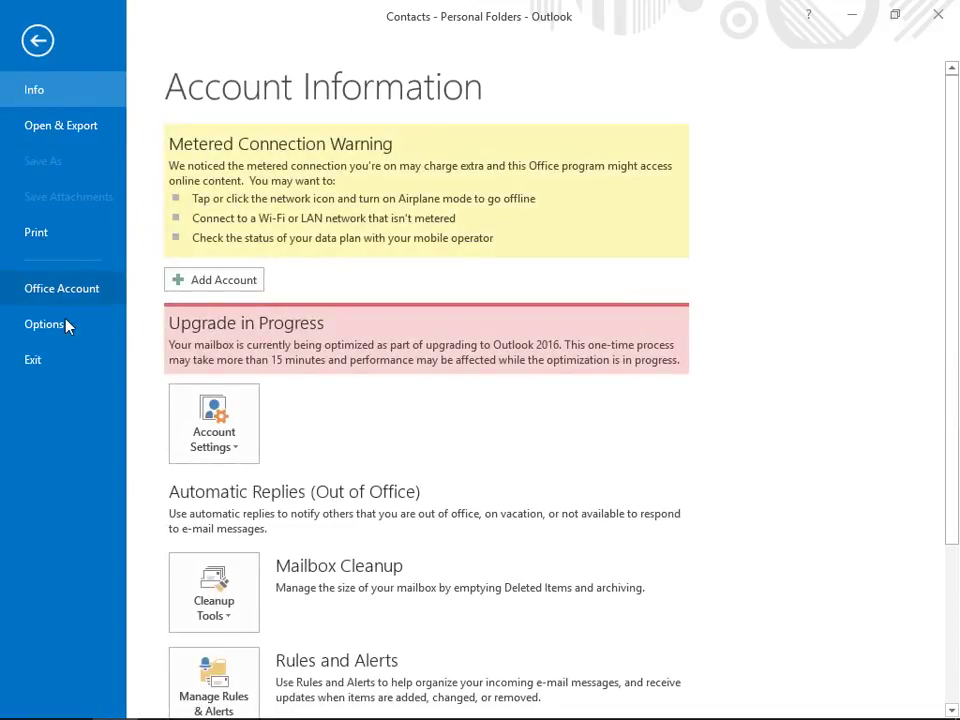
click(33, 359)
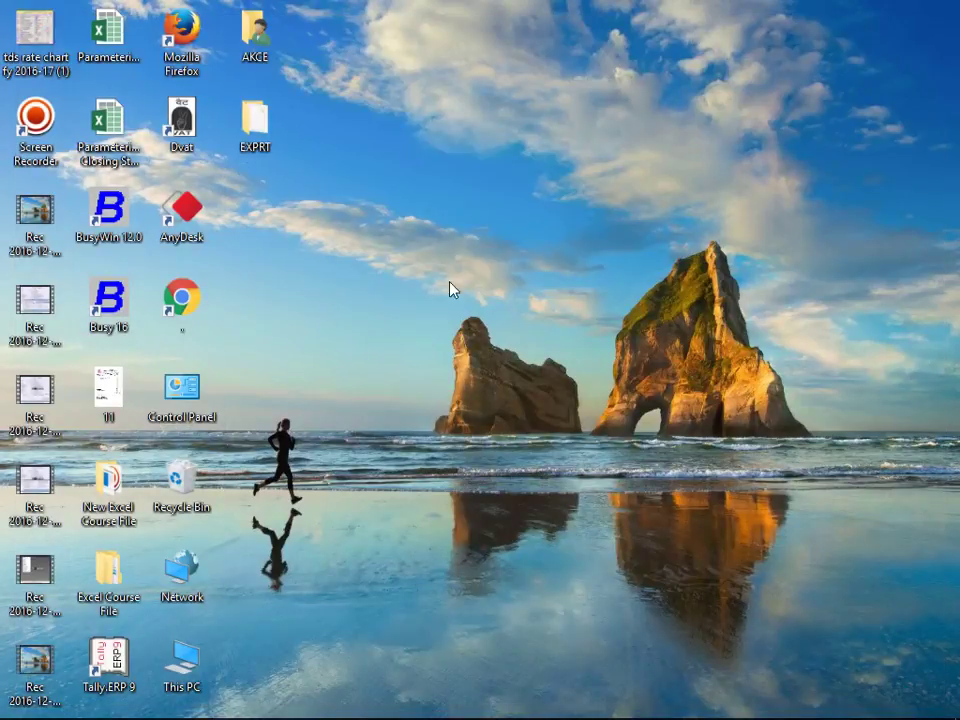
Step: Relaunch Outlook 2016 from a Start menu search for 'out'
key(super)
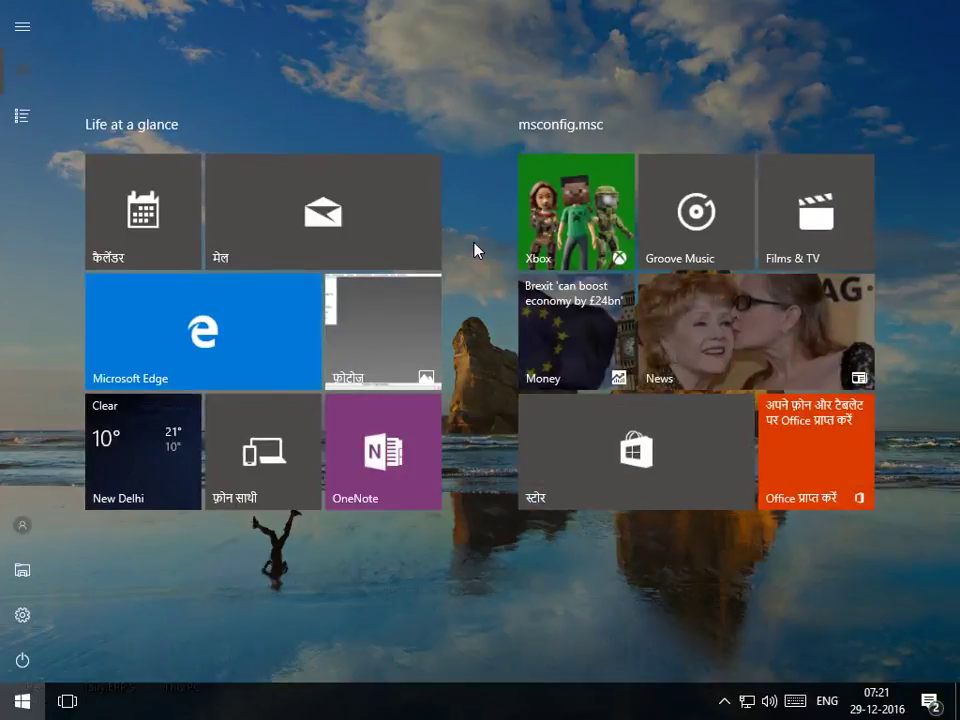
text(out)
key(Return)
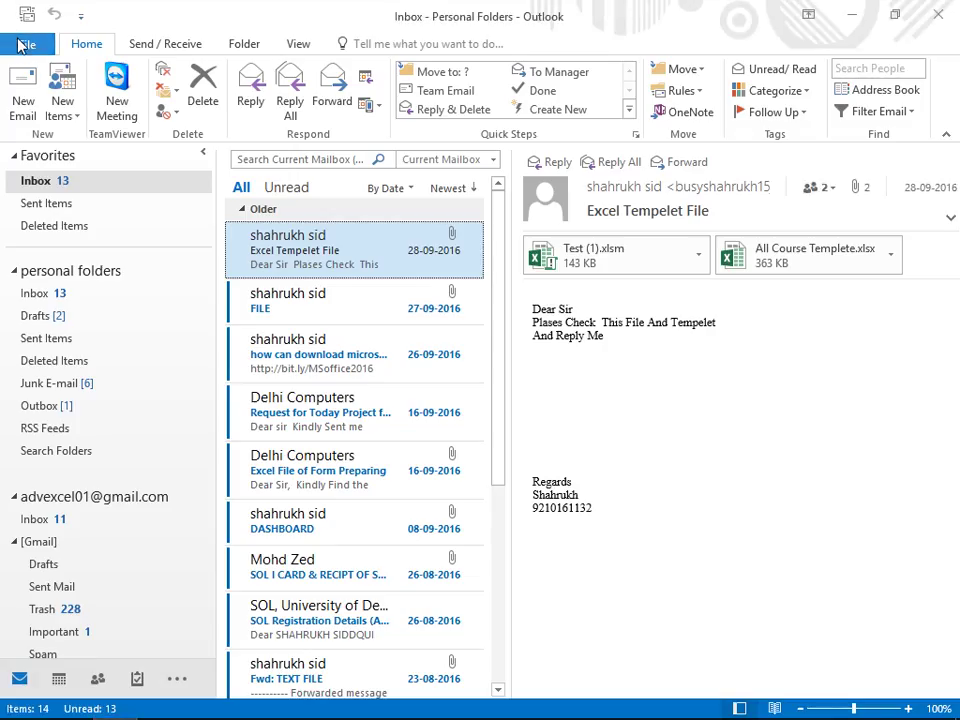
Step: In People options, set Full Name order to Last First and File As to First Last, then view Tasks
click(24, 44)
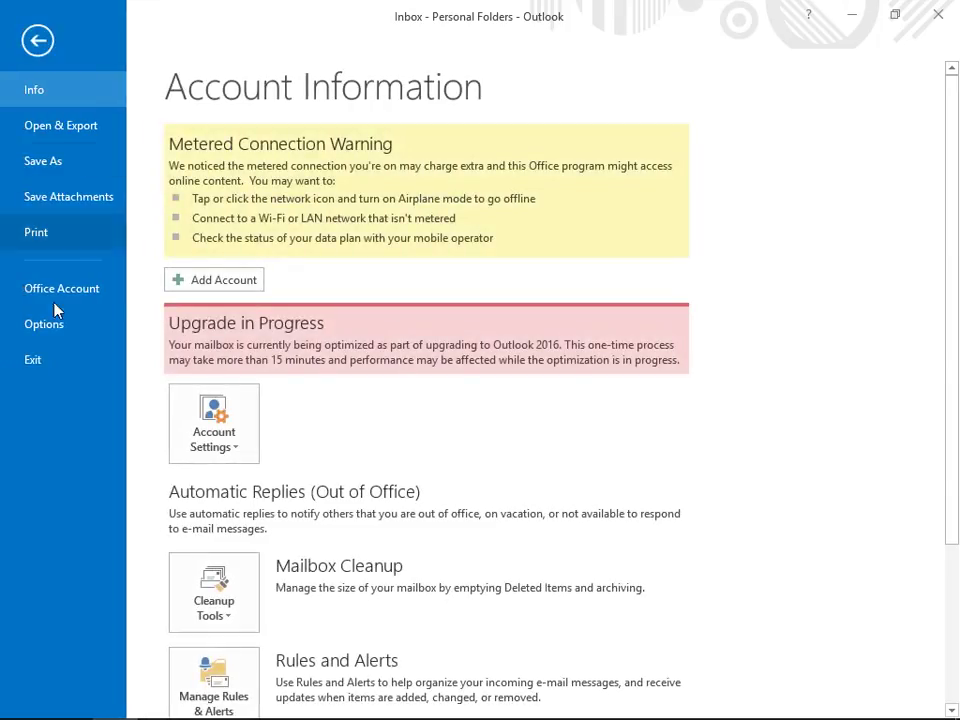
click(44, 326)
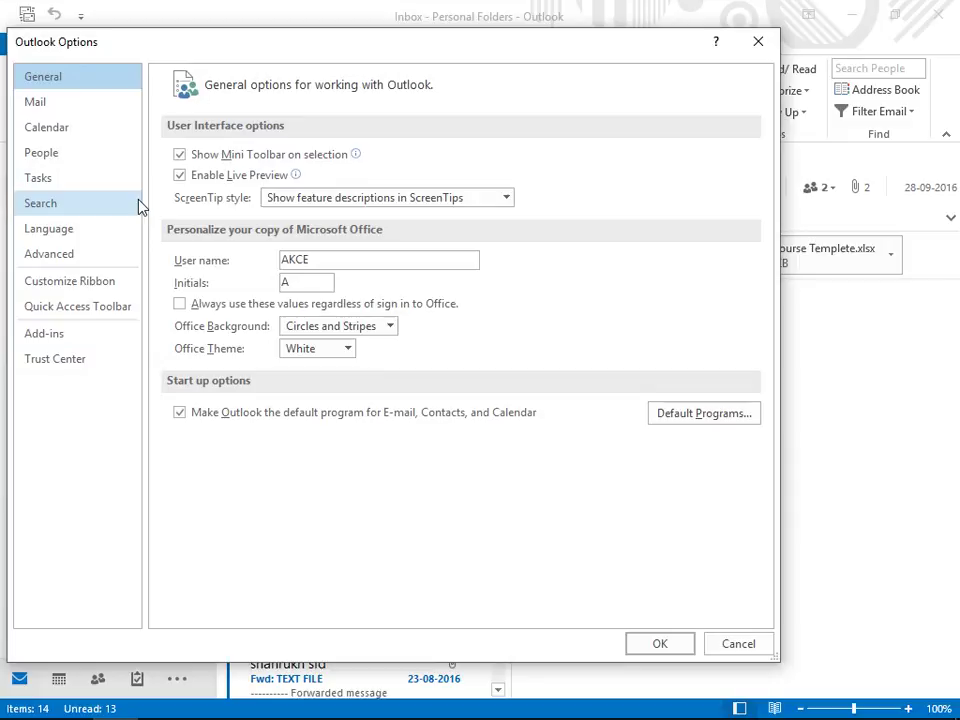
click(126, 157)
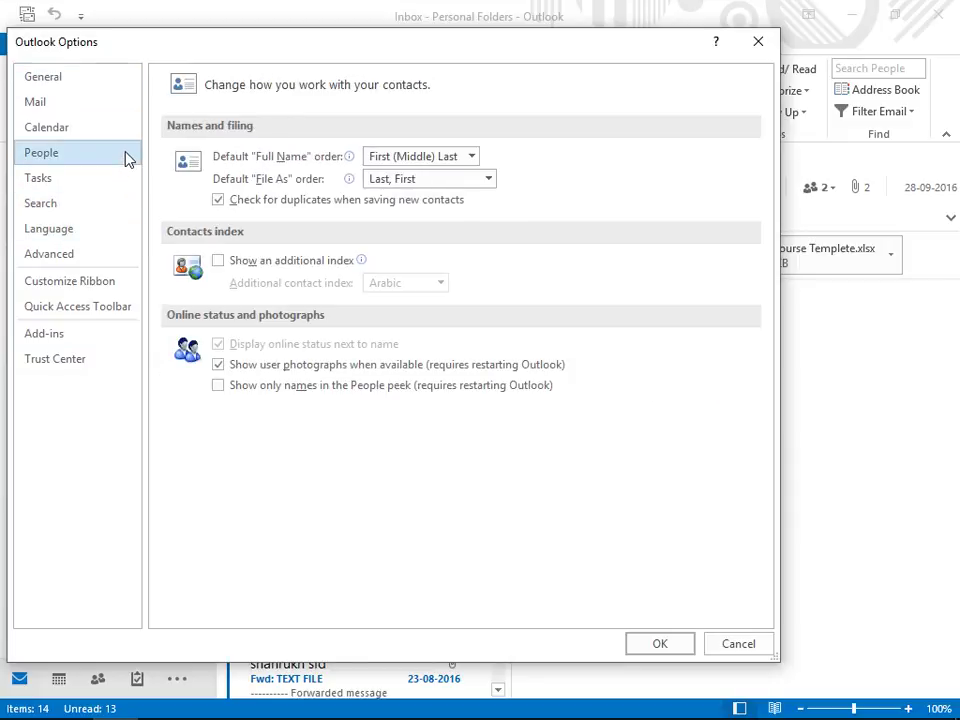
click(392, 158)
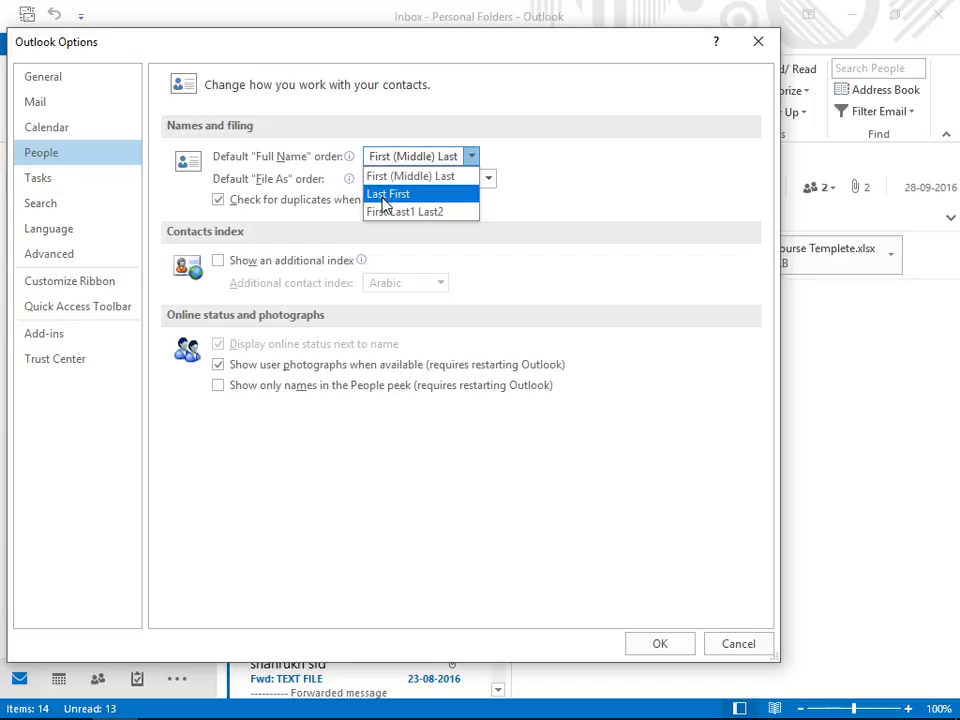
click(387, 195)
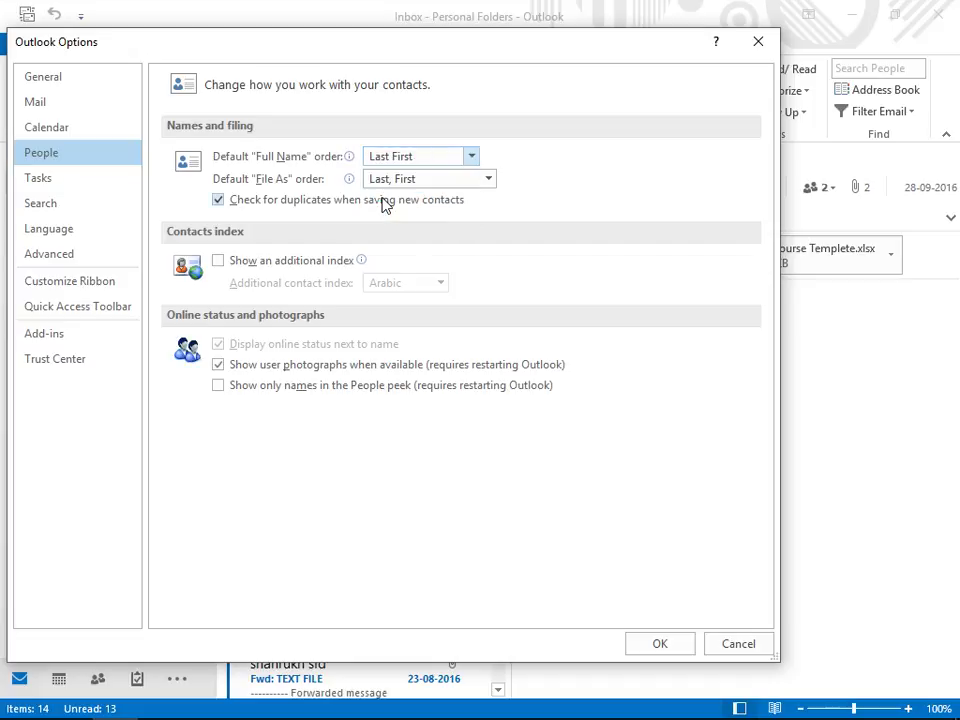
click(377, 180)
click(387, 215)
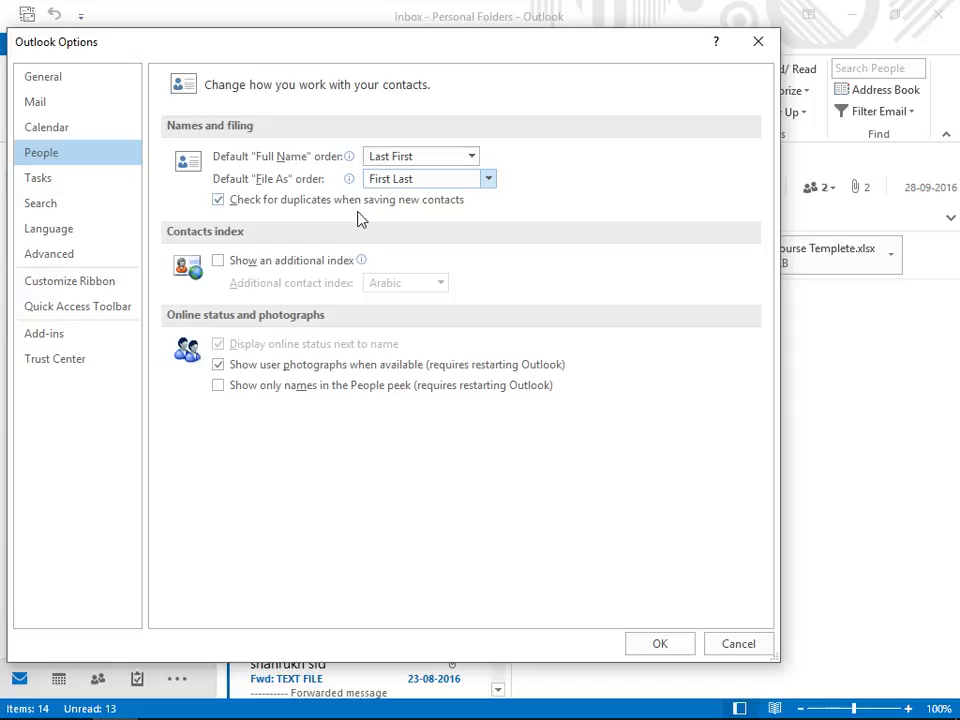
click(127, 179)
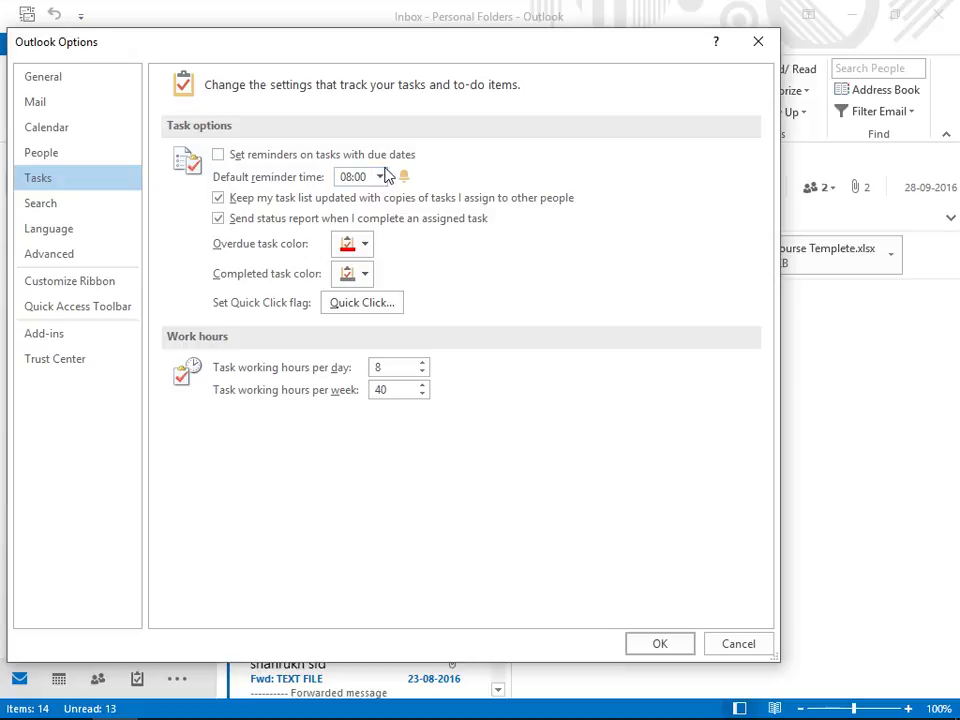
Step: Browse the Language and Advanced pages of Outlook Options, then cancel without saving
click(127, 237)
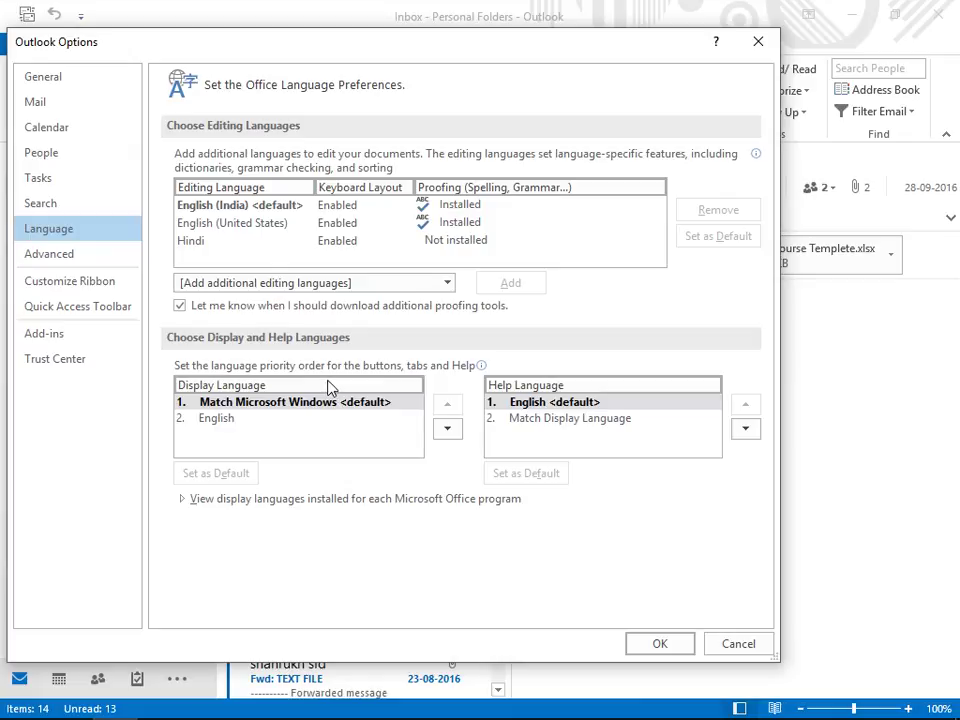
click(105, 256)
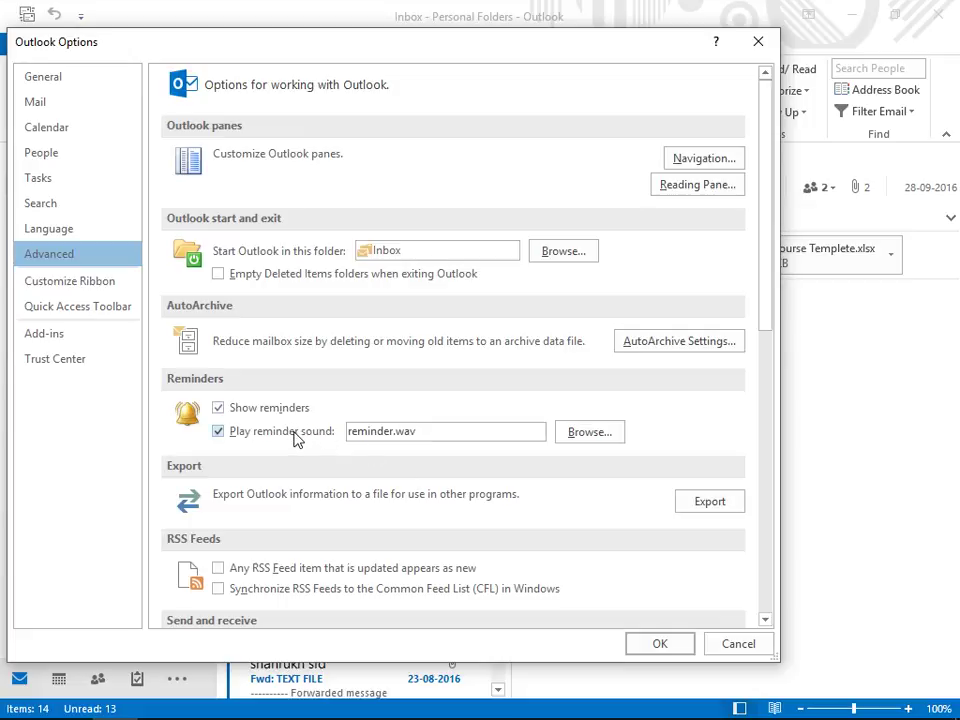
scroll(295, 440, down, 2)
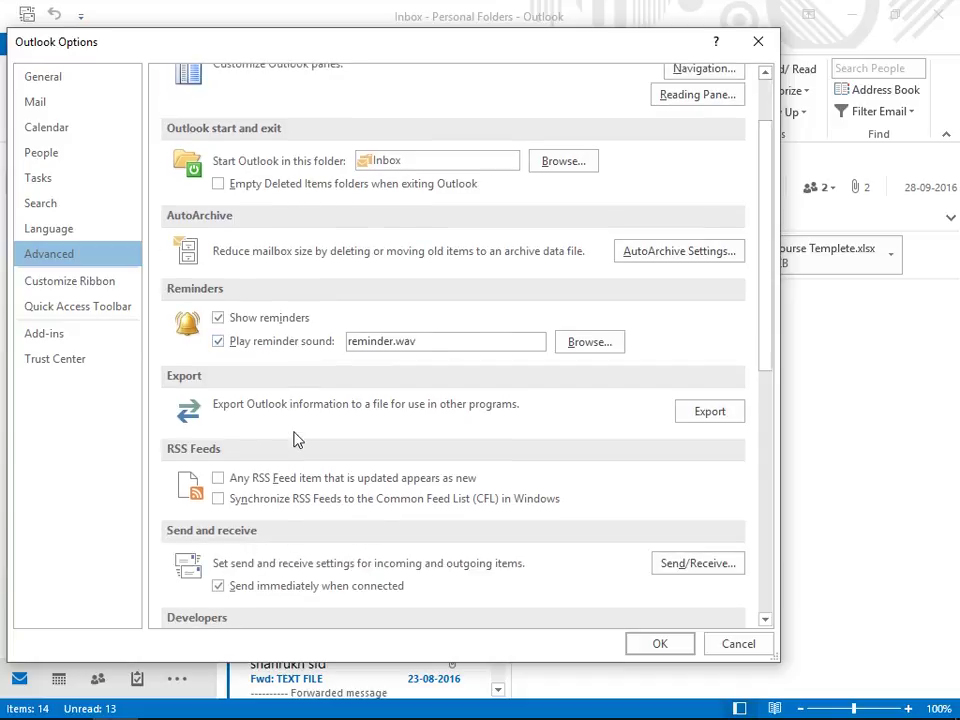
scroll(295, 440, down, 1)
scroll(295, 440, down, 3)
scroll(295, 440, down, 2)
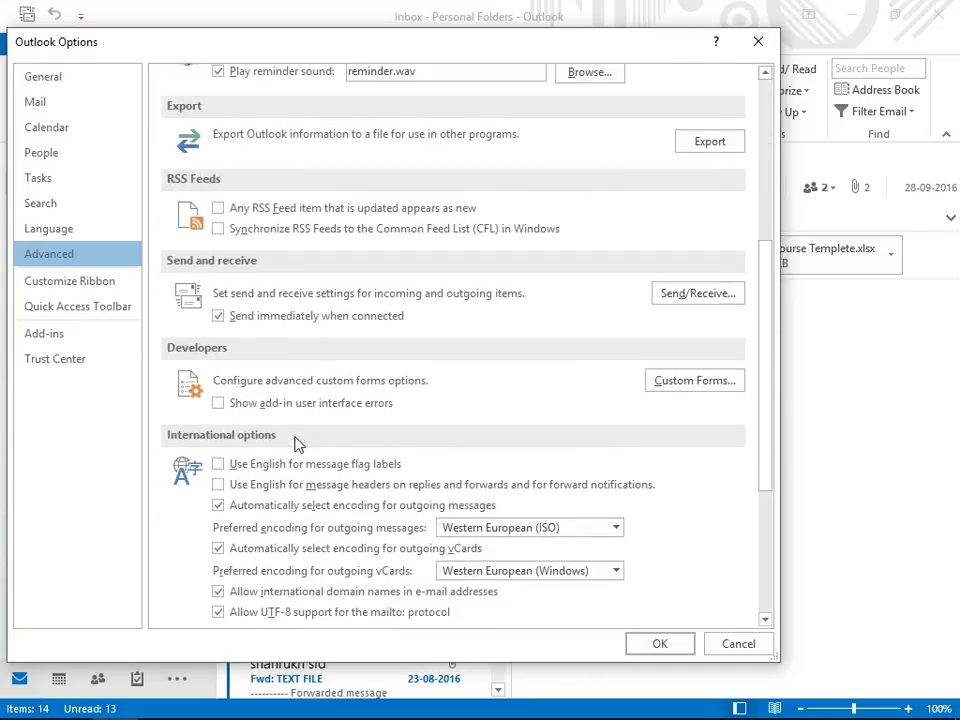
scroll(295, 440, down, 2)
scroll(295, 440, down, 3)
scroll(296, 445, down, 1)
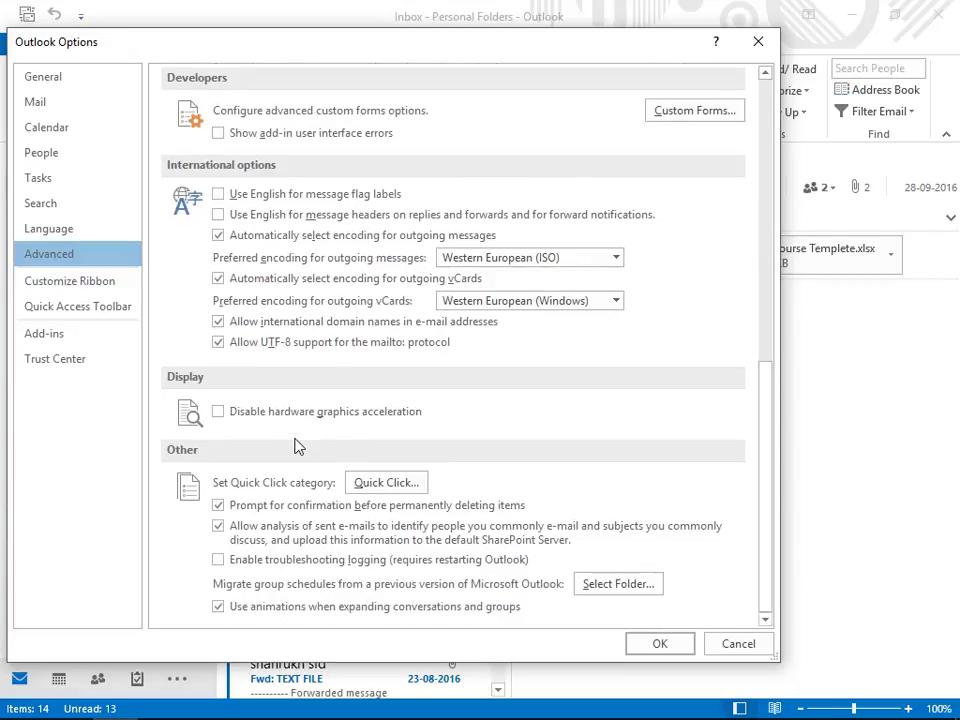
scroll(300, 447, up, 6)
scroll(330, 446, up, 4)
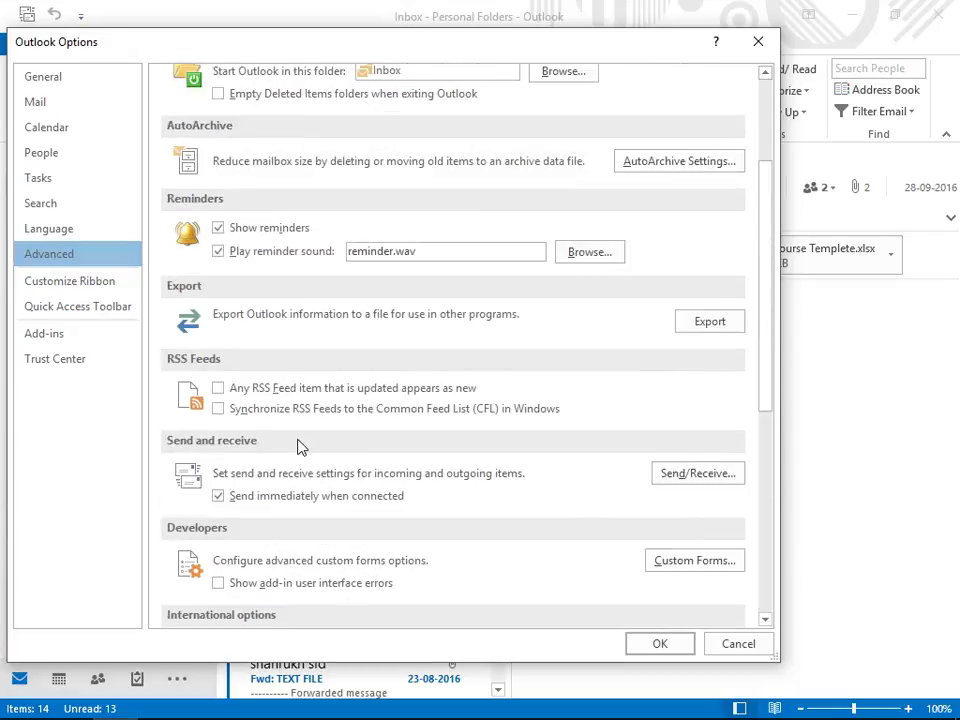
click(739, 645)
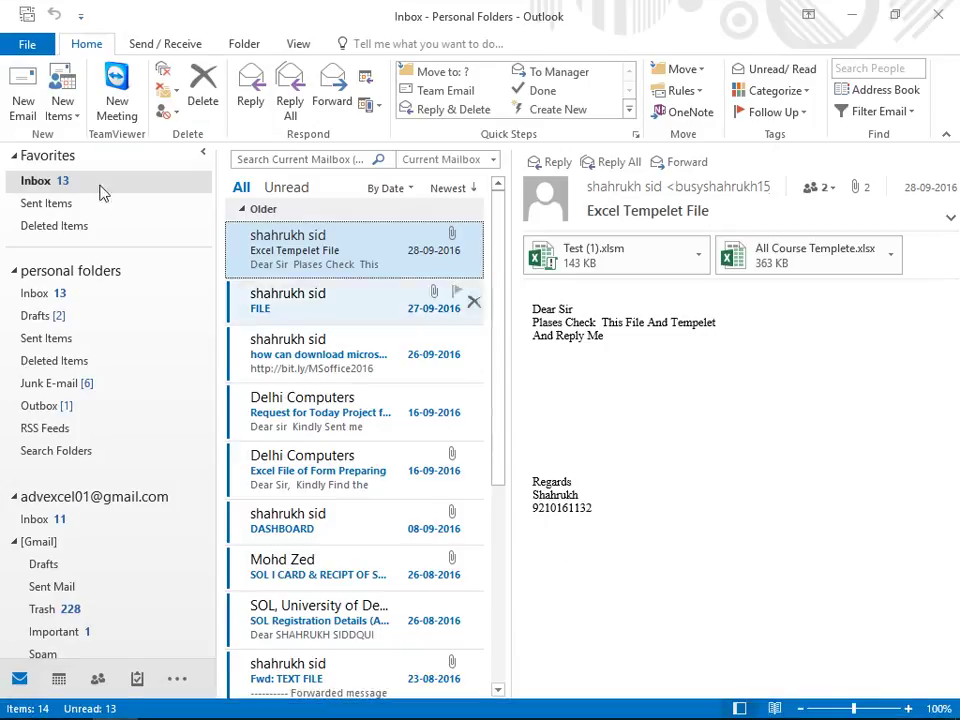
Step: Return to Outlook Options and go to the Advanced page, briefly checking Account Settings first
click(15, 50)
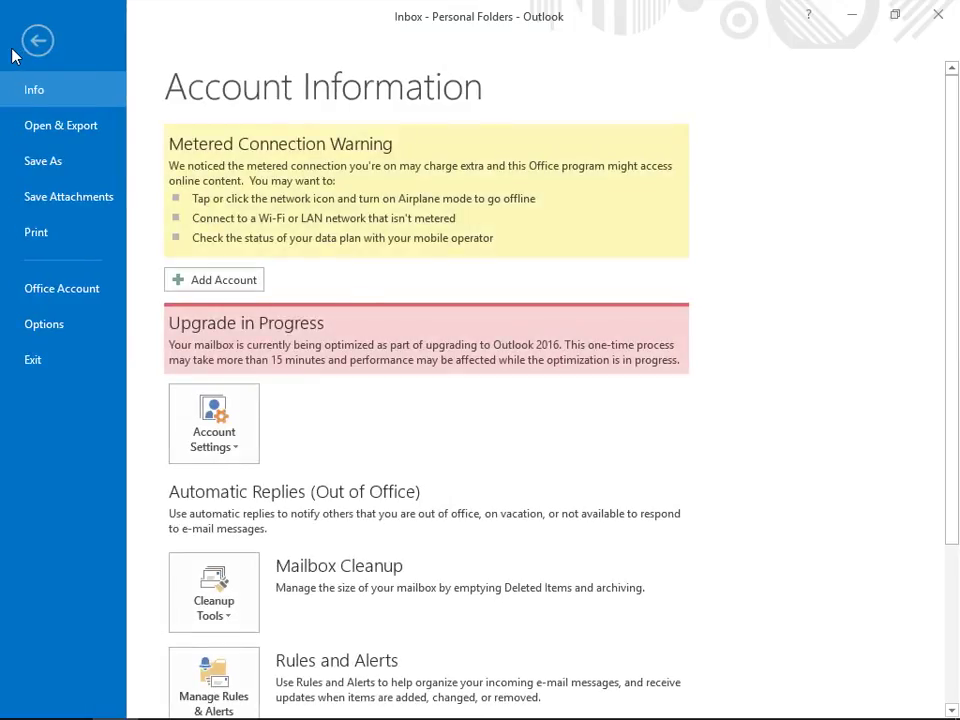
click(177, 453)
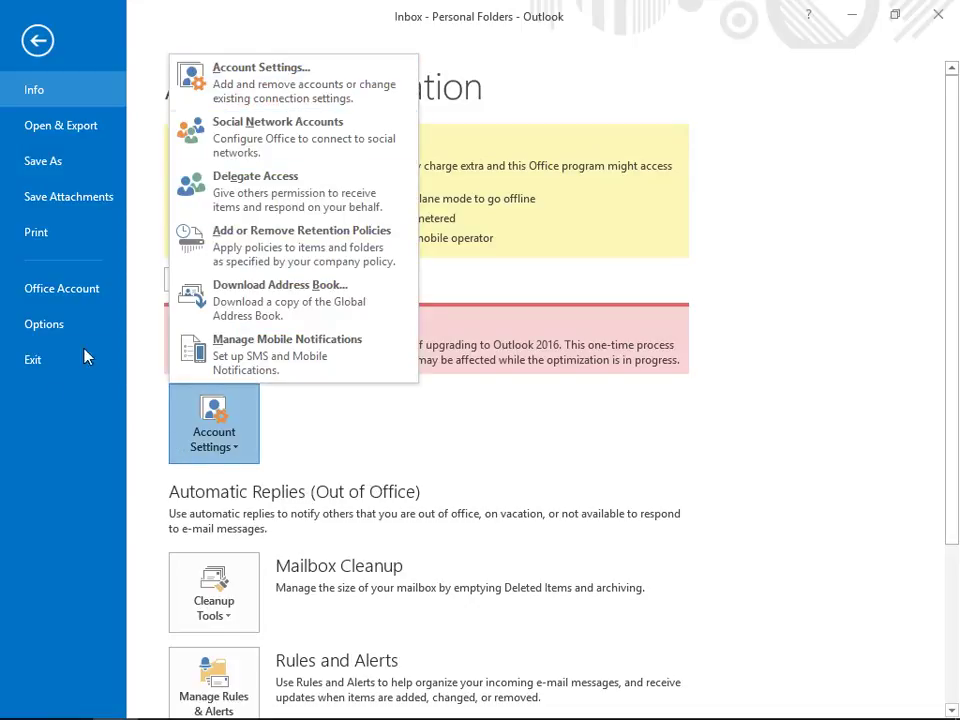
click(28, 503)
click(66, 327)
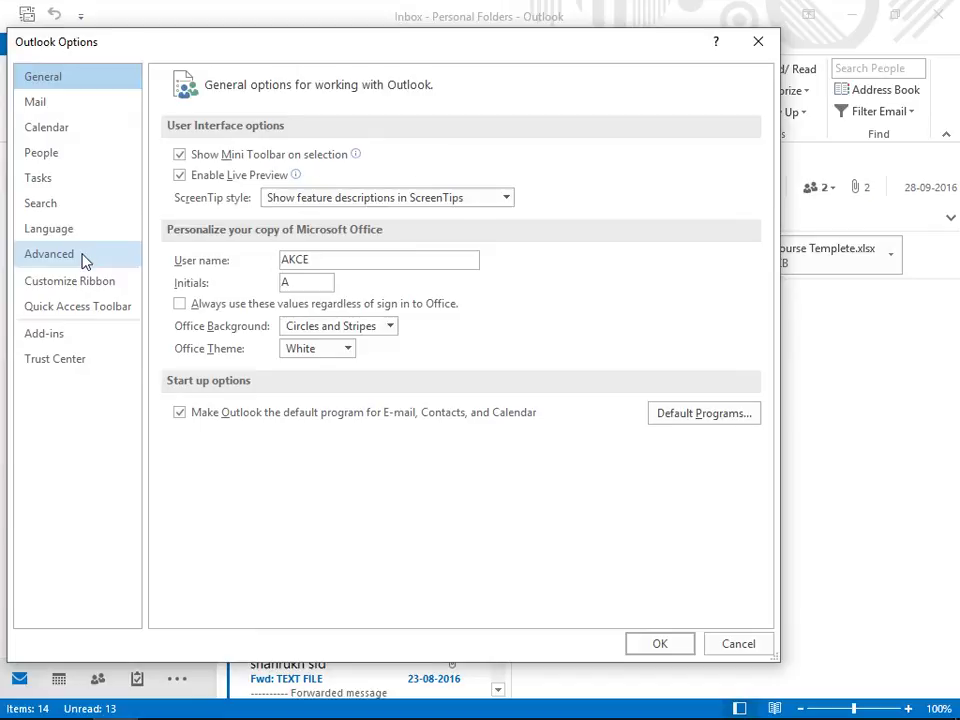
click(85, 258)
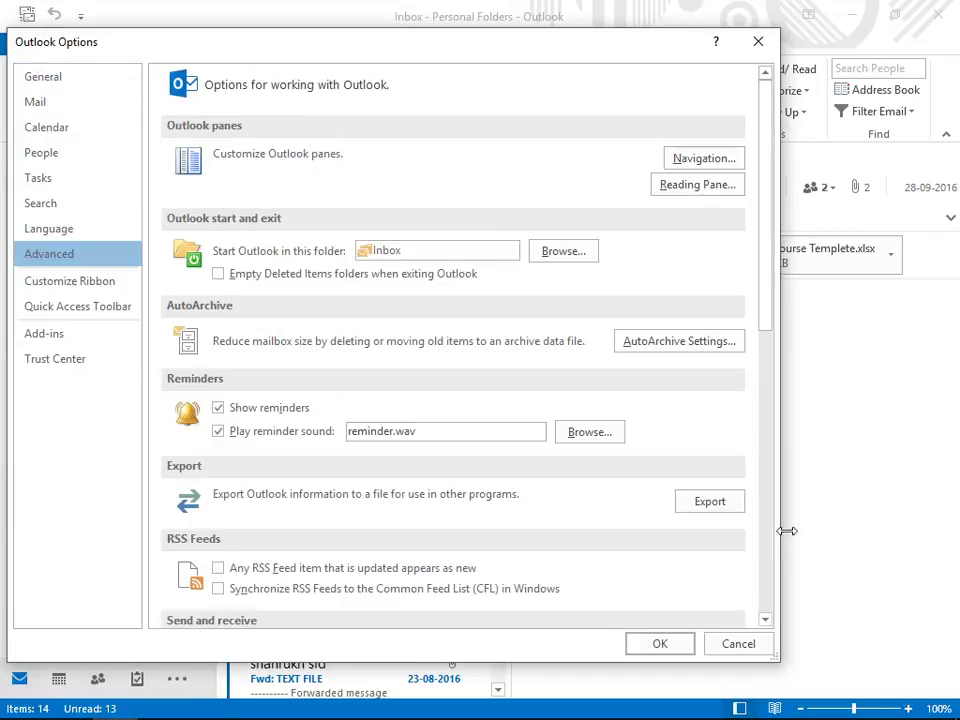
Step: Review the Send/Receive Groups settings, close them, and switch to the Customize Ribbon page
scroll(684, 534, down, 3)
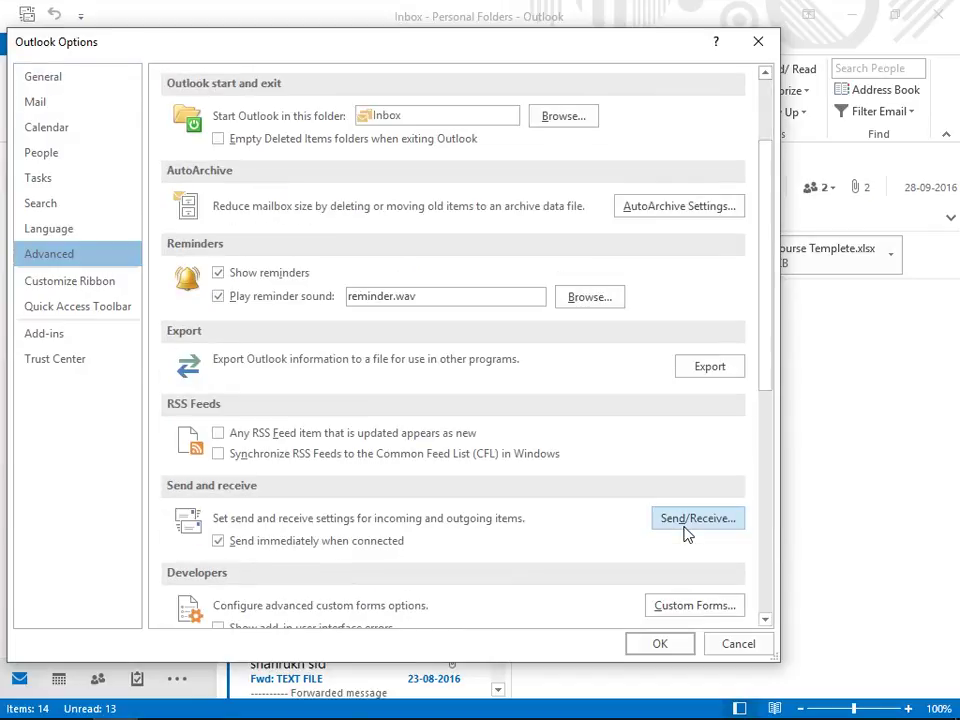
click(686, 532)
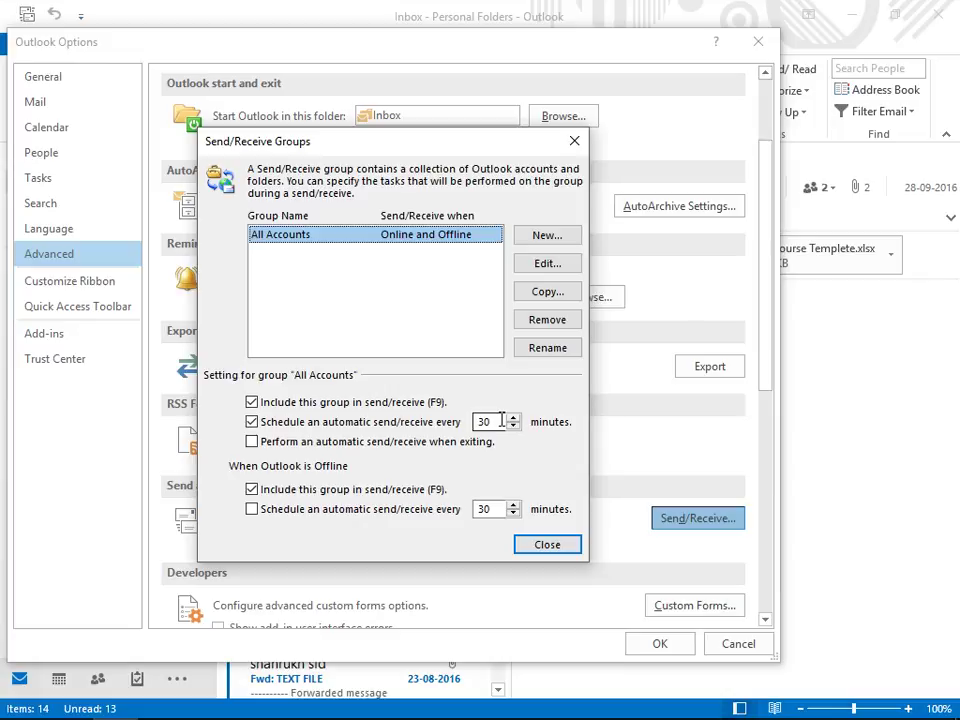
click(545, 545)
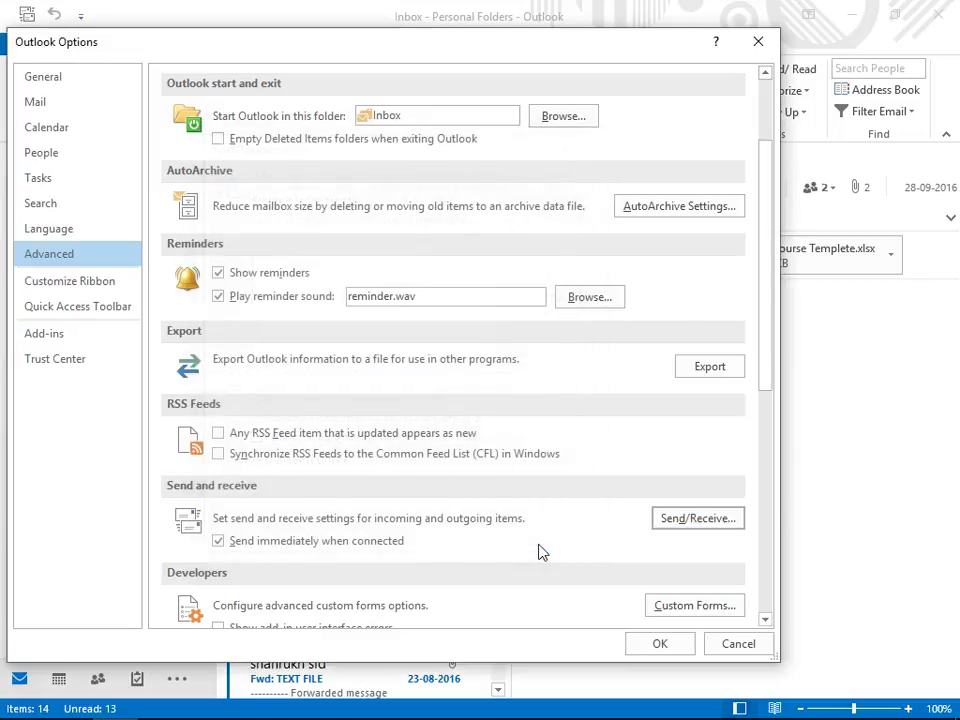
click(91, 284)
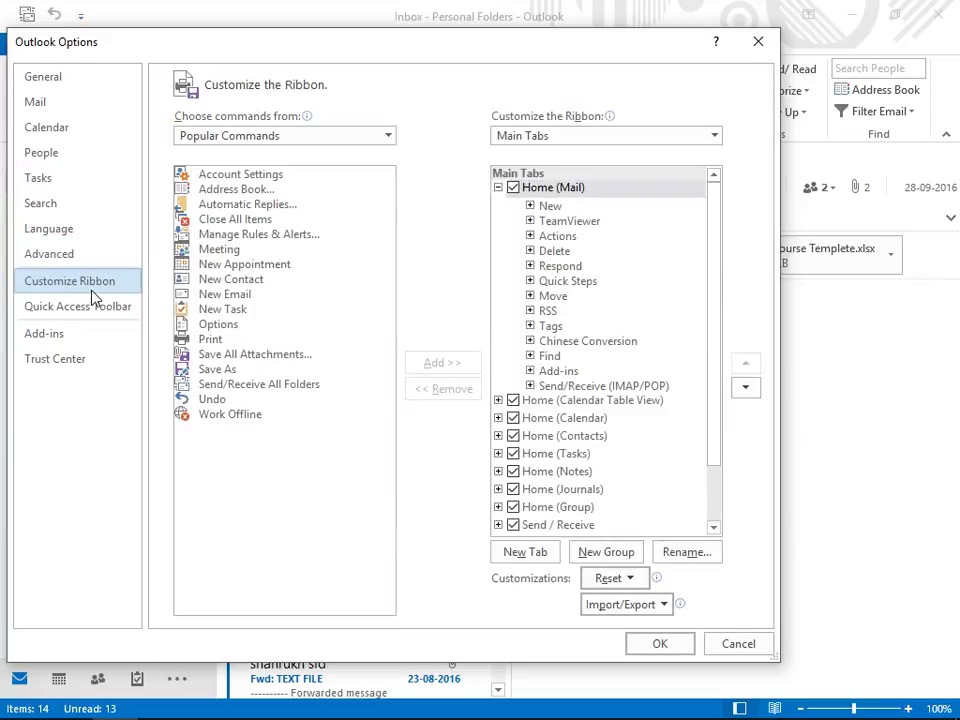
Step: Close Outlook Options and reopen it on the Customize Ribbon page
click(757, 42)
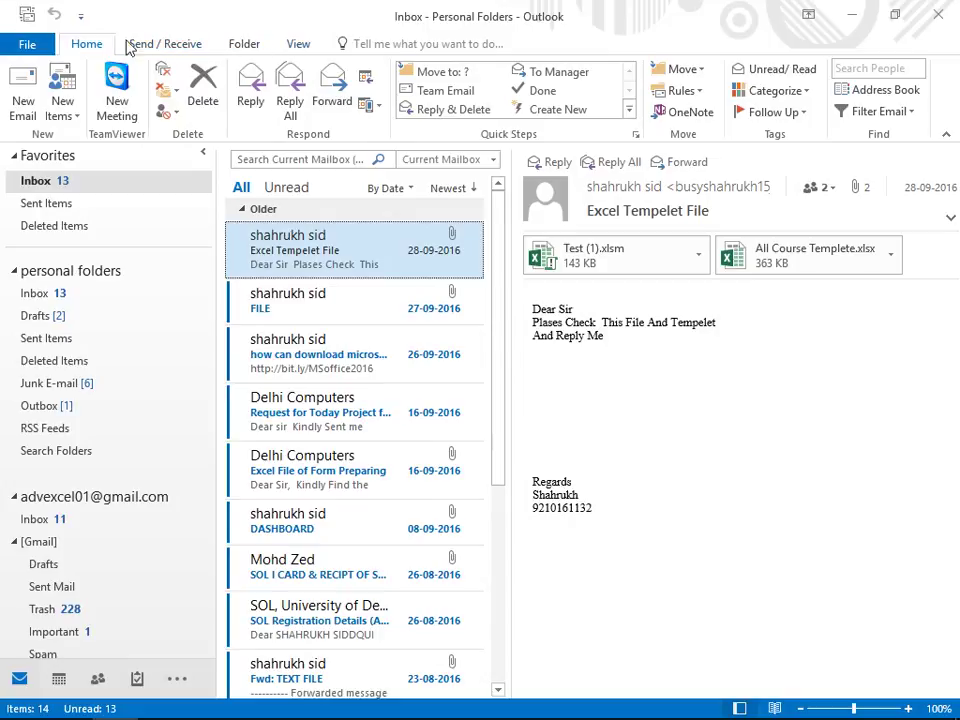
click(28, 44)
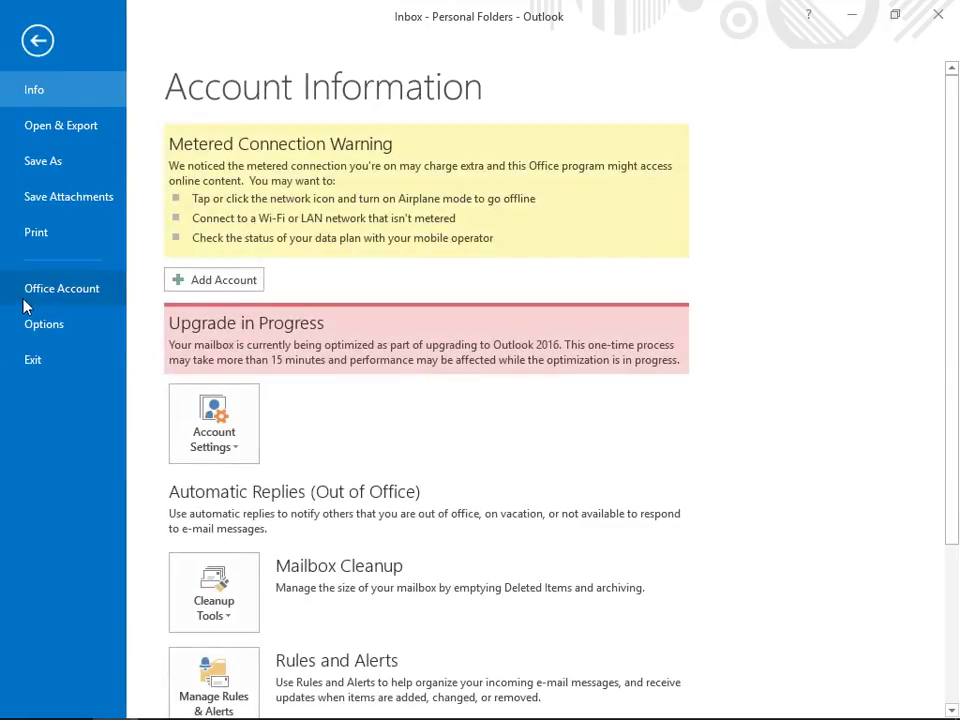
click(26, 330)
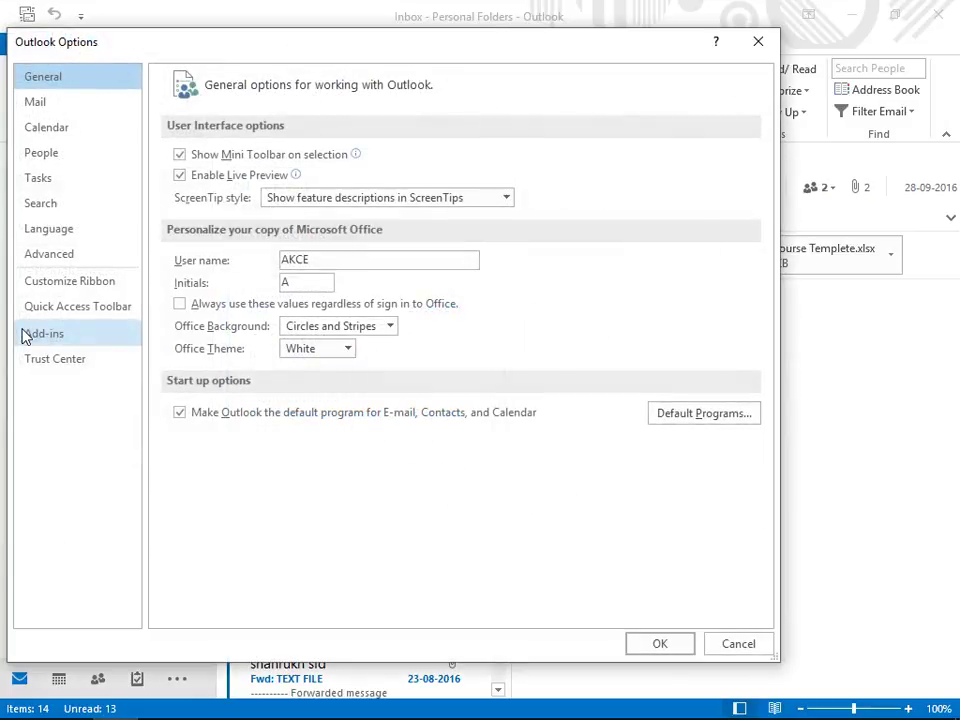
click(69, 283)
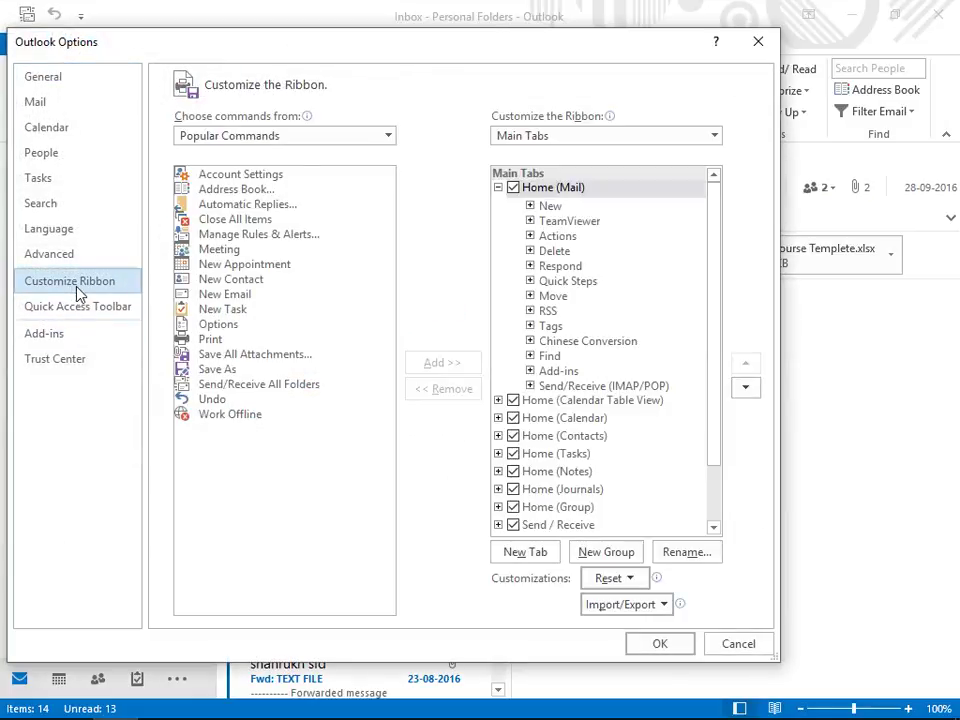
Step: Add a New Tab (Custom) with New Group (Custom) and begin renaming it 'All Impo'
click(547, 560)
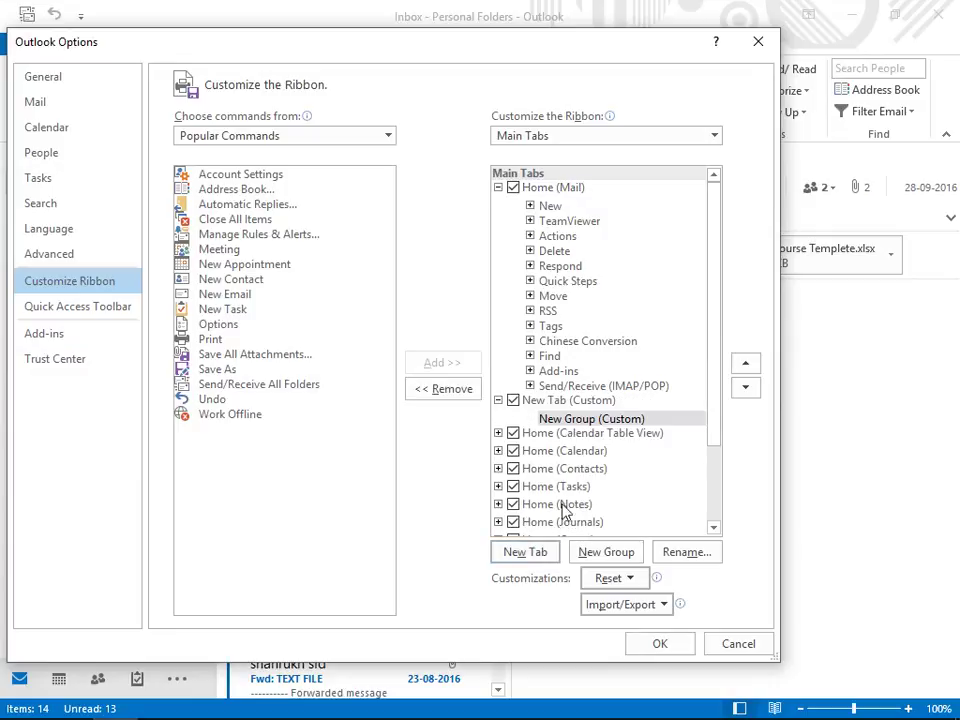
click(557, 404)
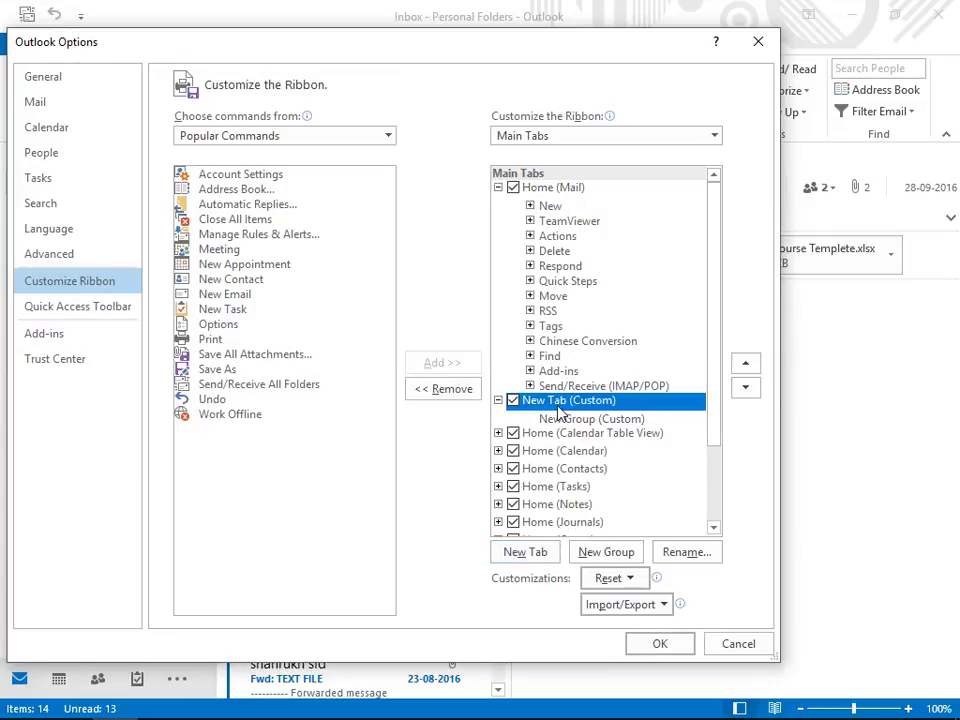
click(702, 557)
text(Al)
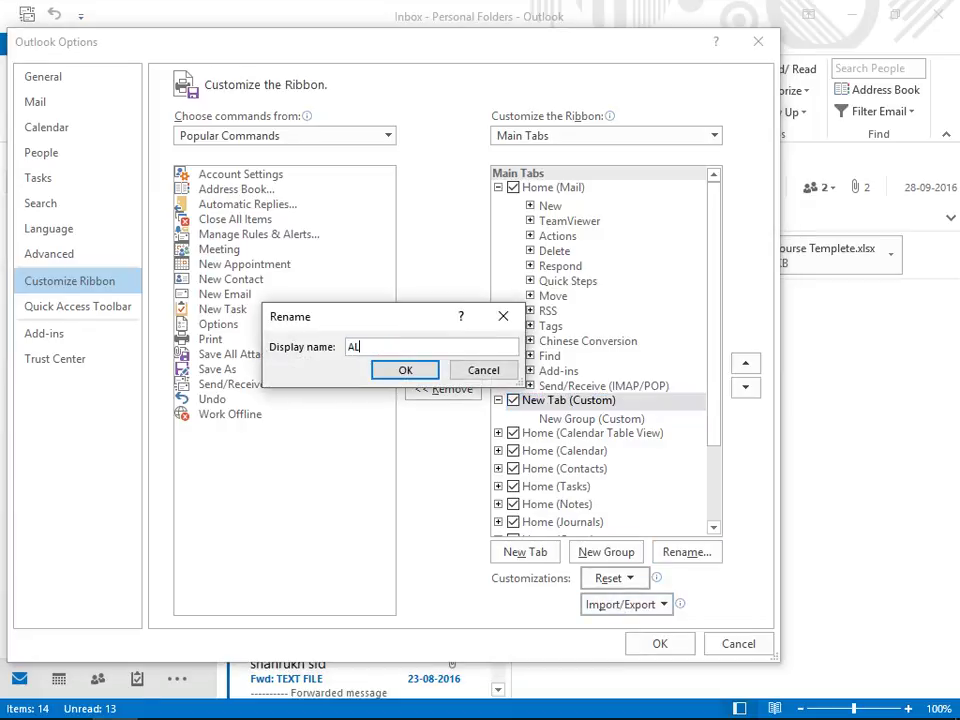
text(iM)
text(mportant Option)
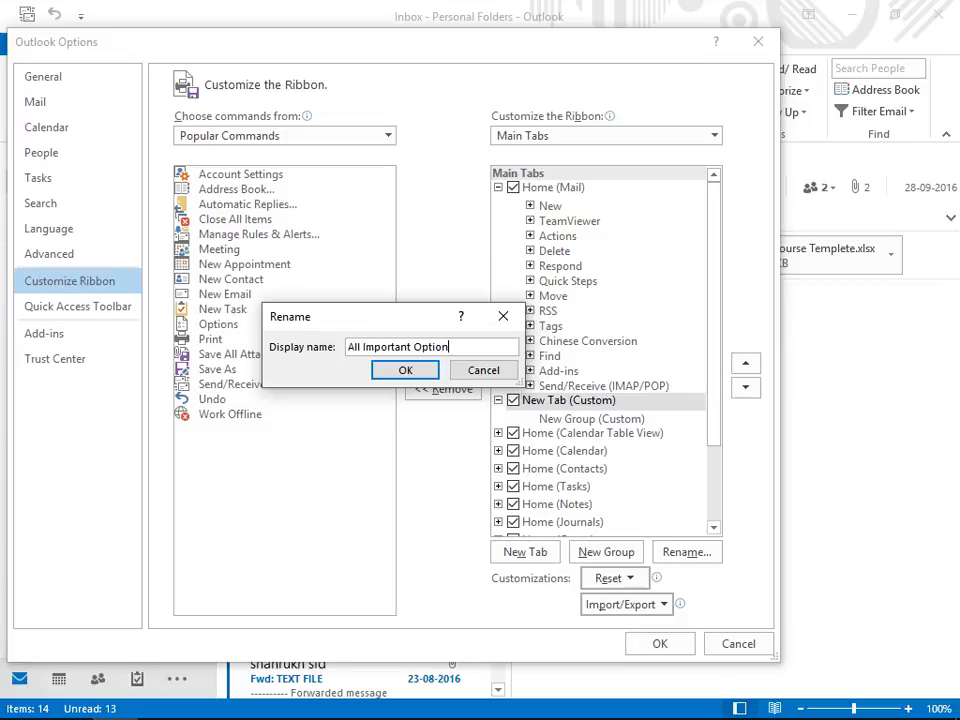
Step: Confirm the 'All Important Option' tab name, view the empty tab, and reopen Outlook Options
key(Return)
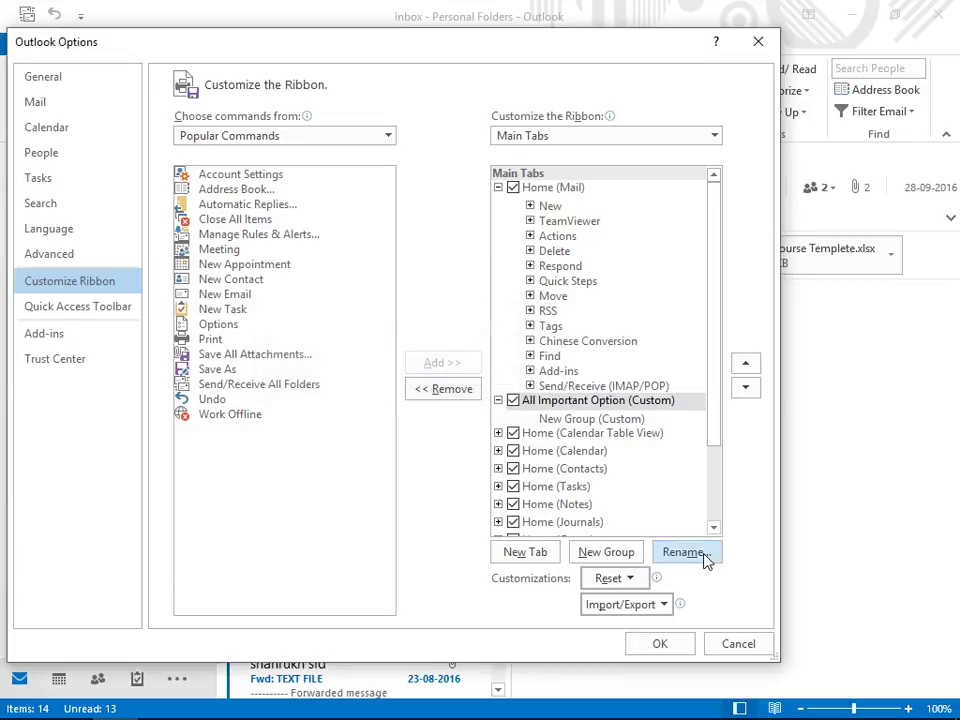
click(664, 645)
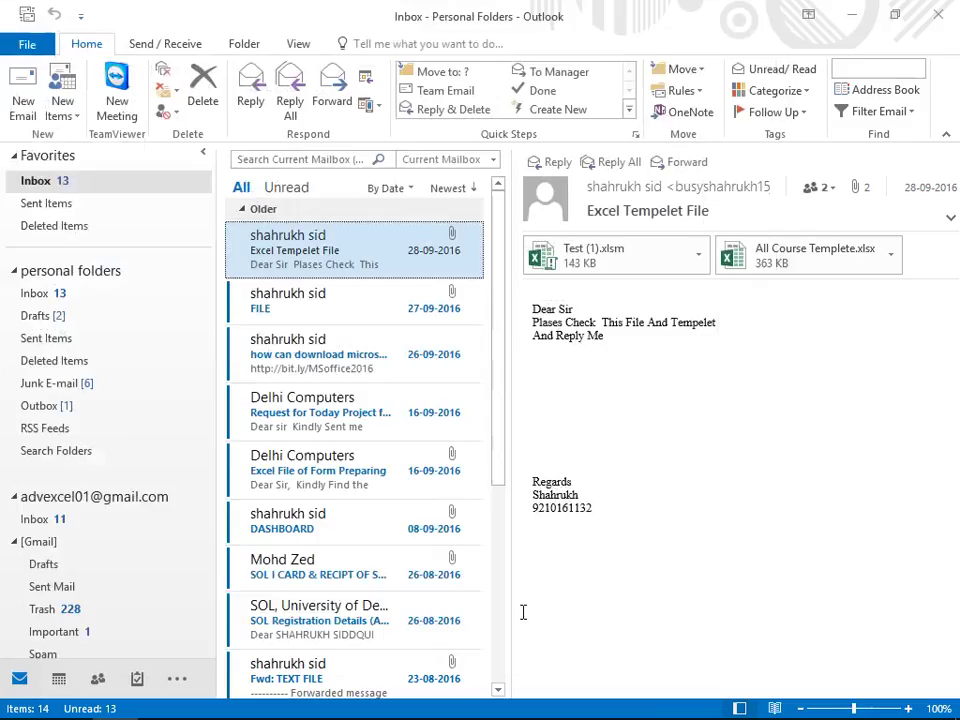
click(177, 52)
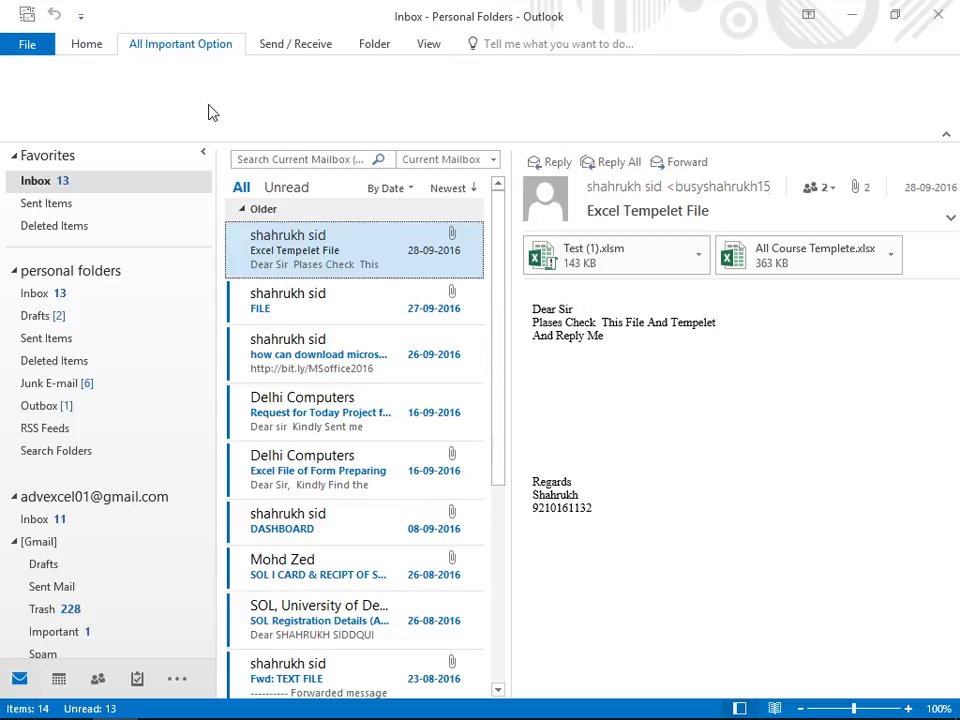
click(11, 43)
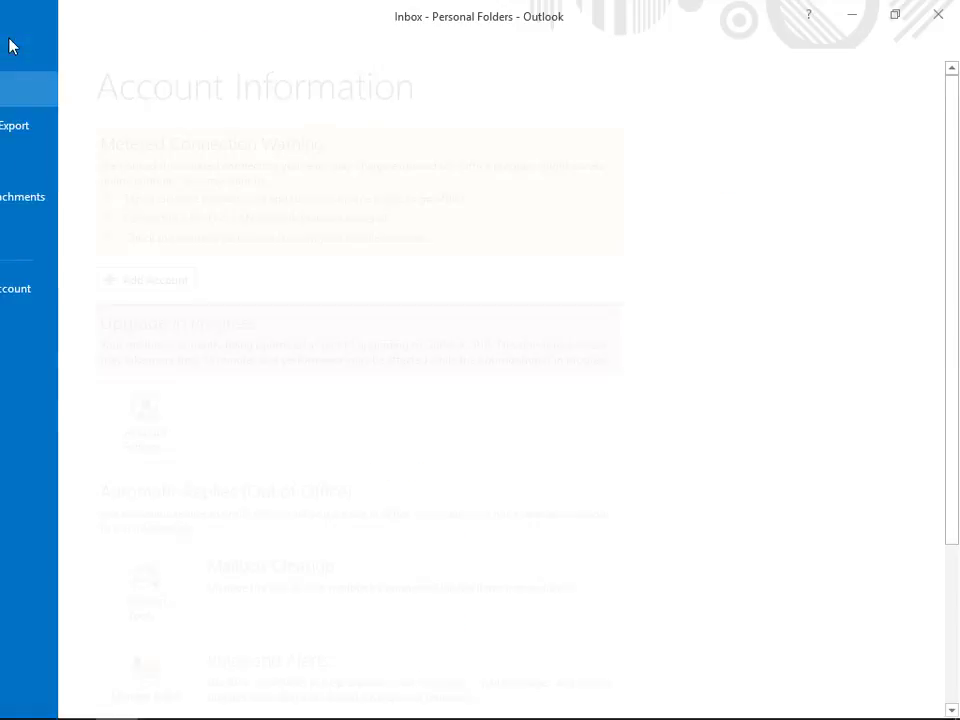
click(52, 328)
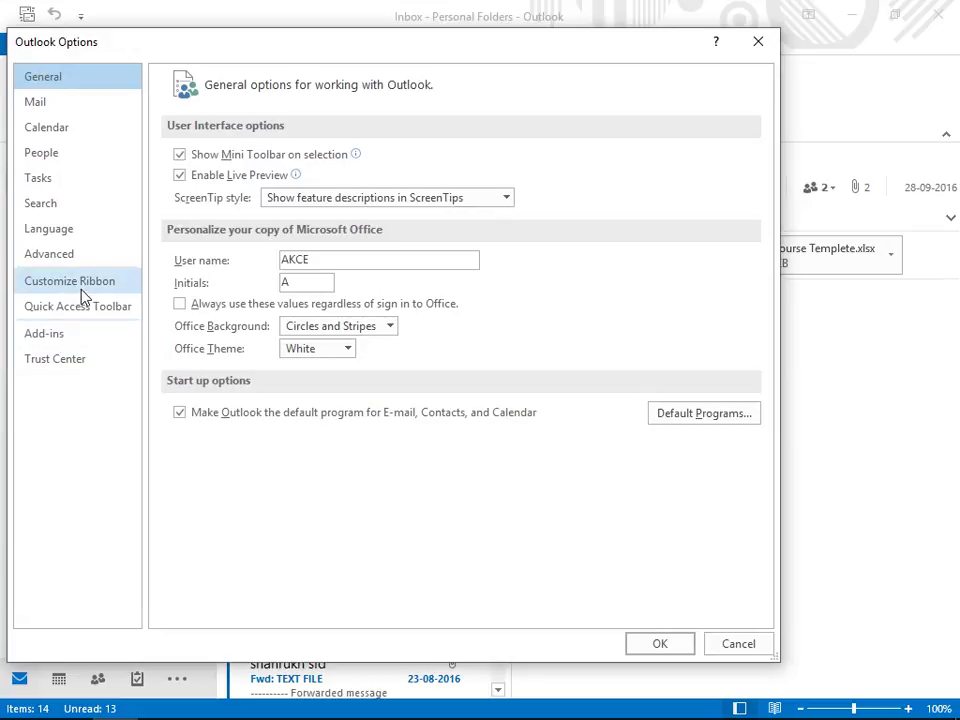
Step: Add Print, Send/Receive All Folders, New Contact and New Email to the tab's New Group (Custom)
click(83, 290)
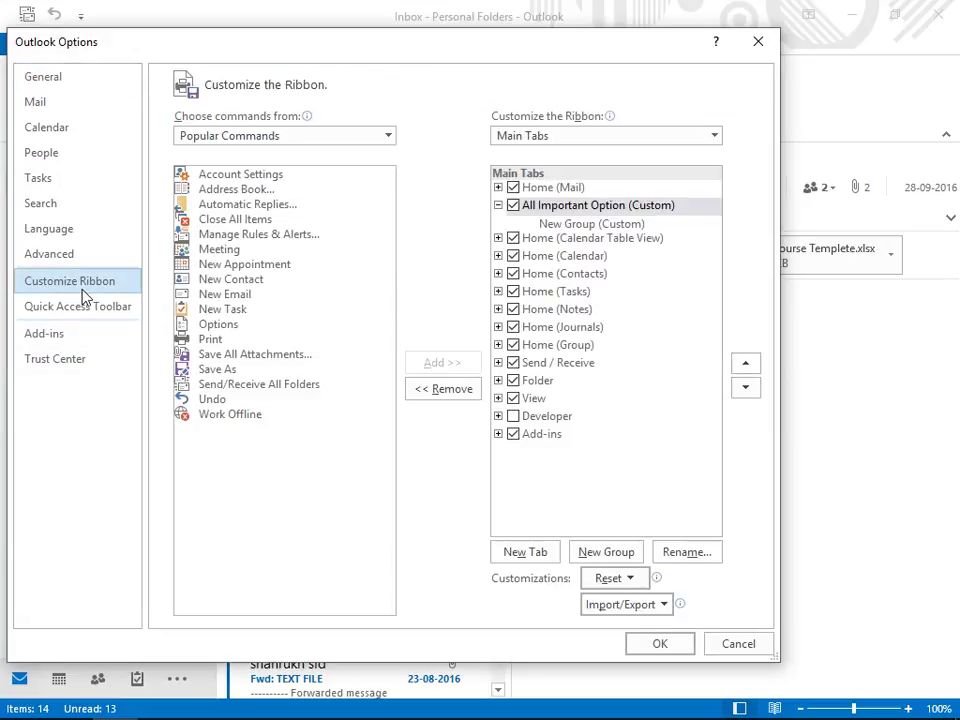
click(578, 226)
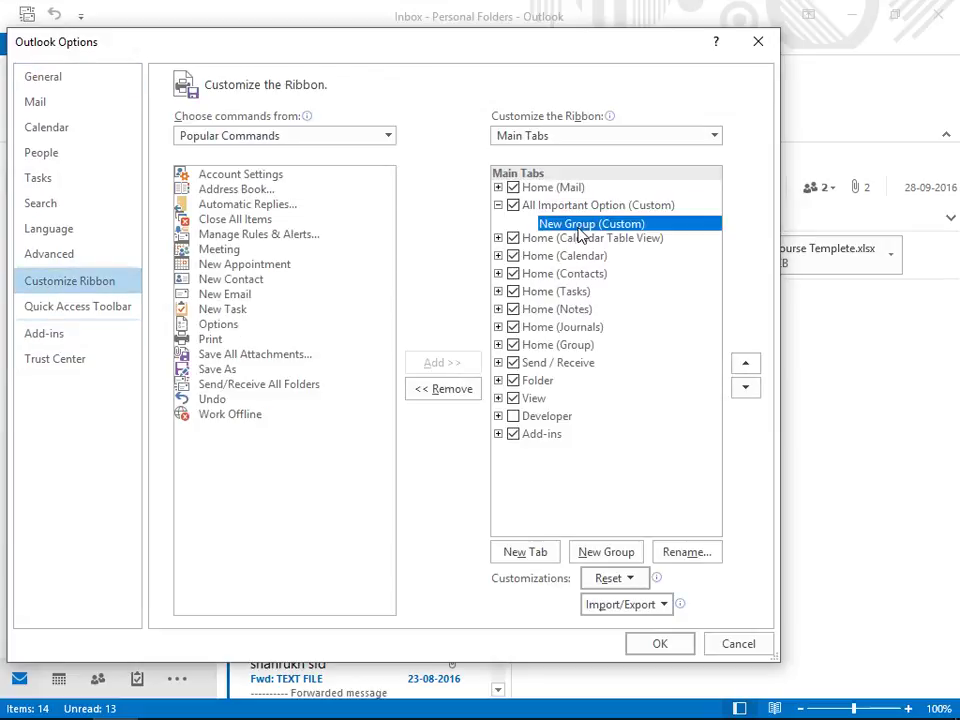
click(209, 339)
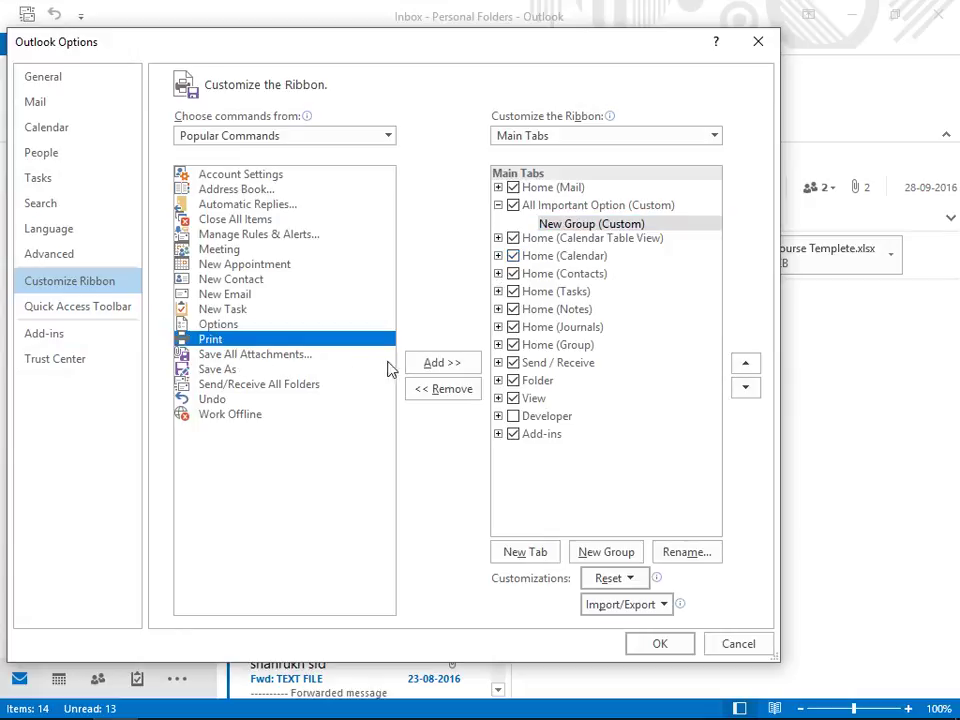
click(418, 364)
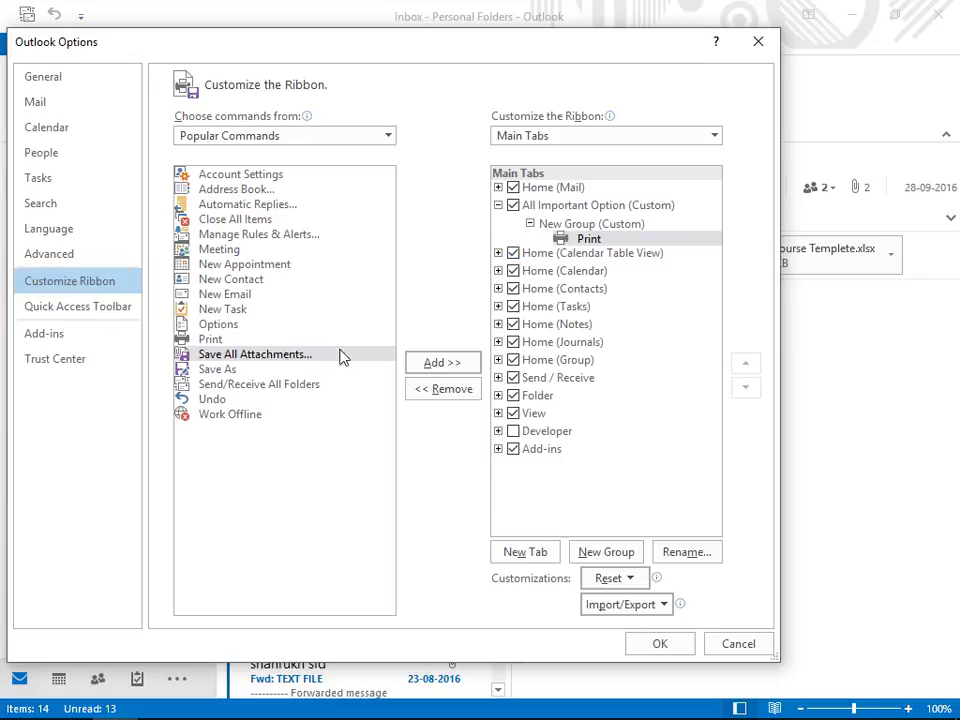
click(310, 385)
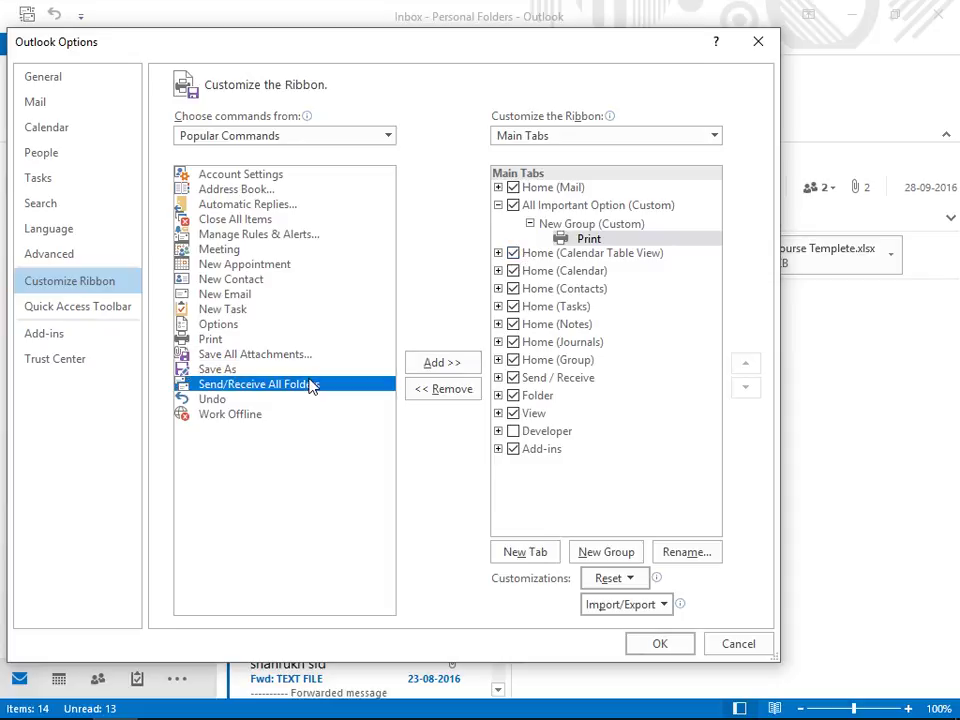
click(450, 366)
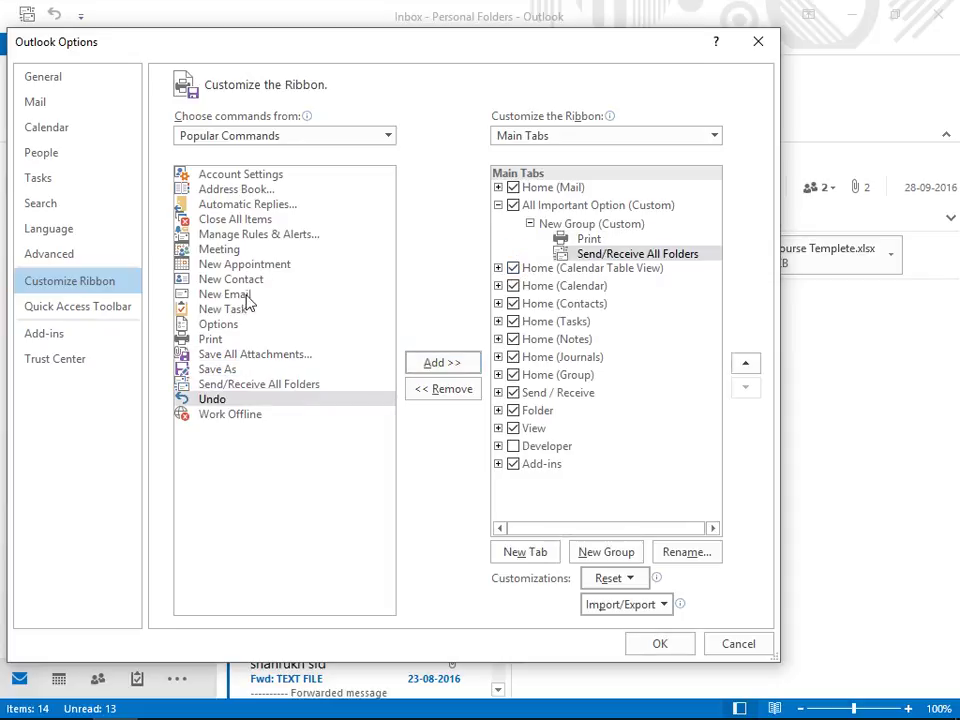
click(252, 282)
click(440, 363)
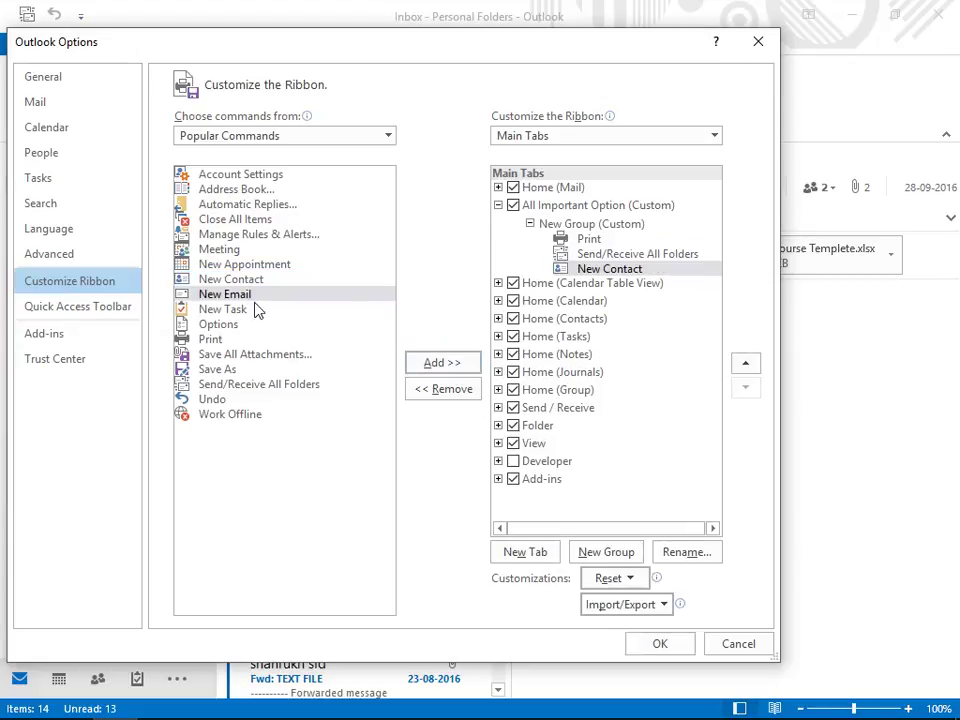
click(445, 366)
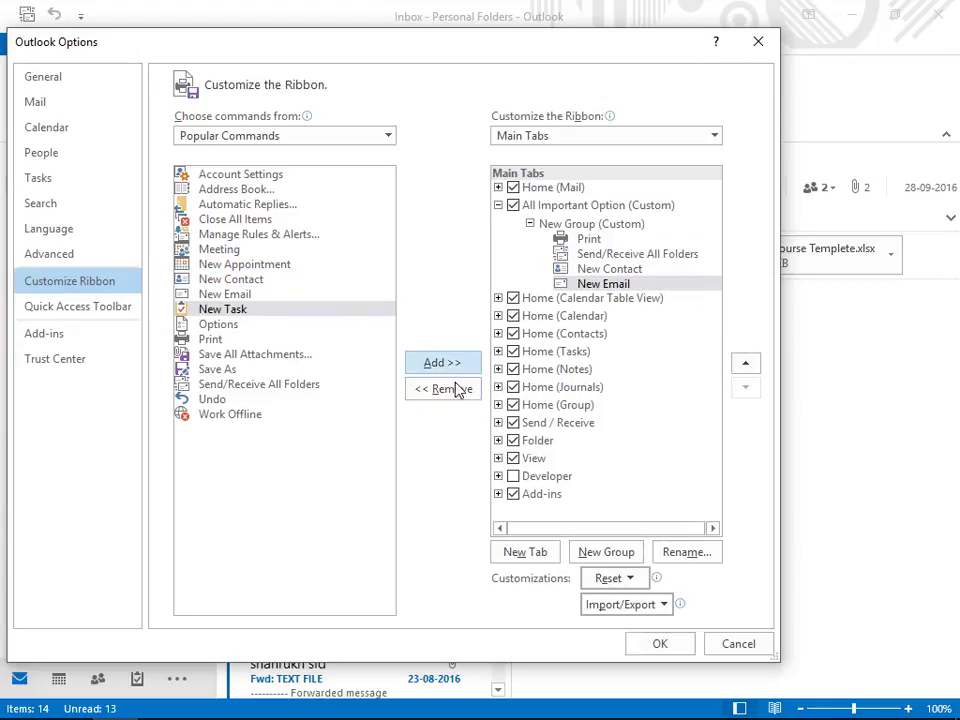
click(662, 643)
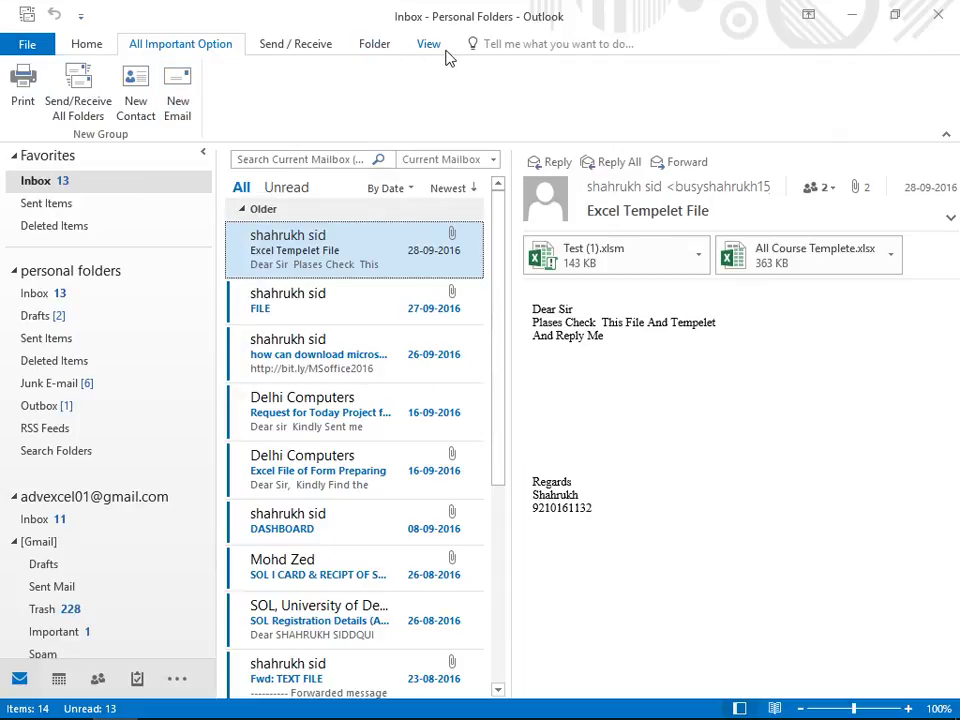
Step: Reset all ribbon and Quick Access Toolbar customizations in Customize Ribbon and apply
click(30, 43)
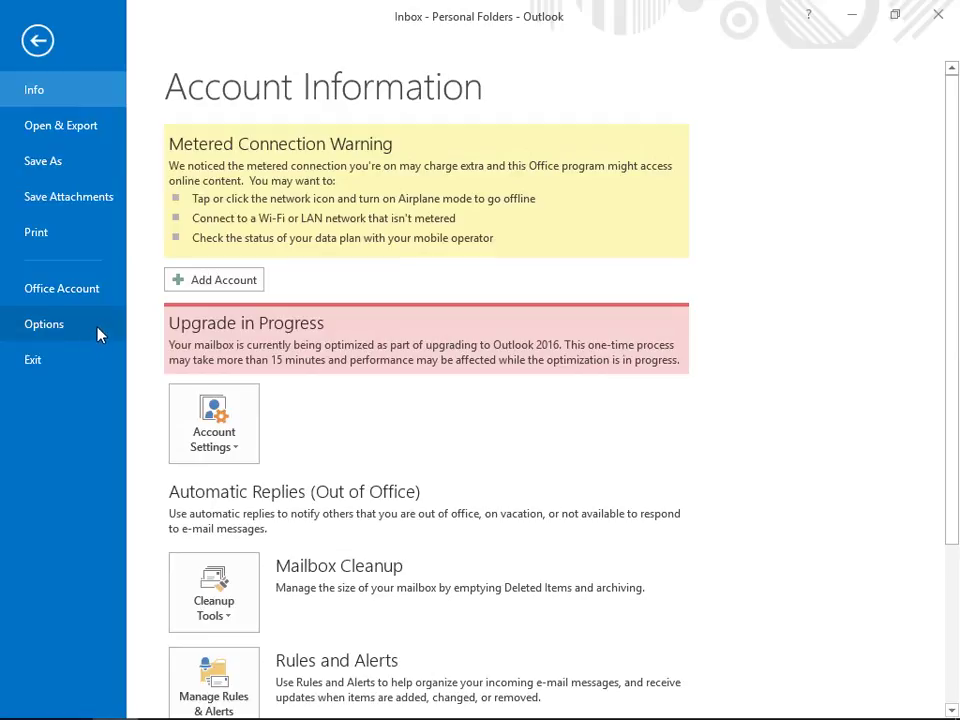
click(97, 333)
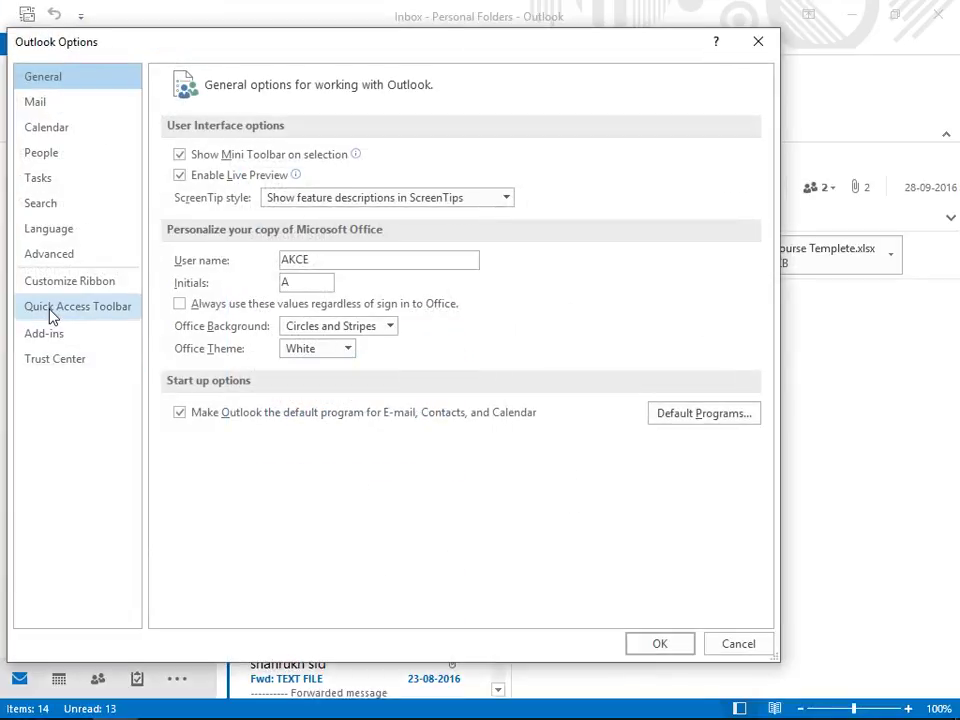
click(66, 284)
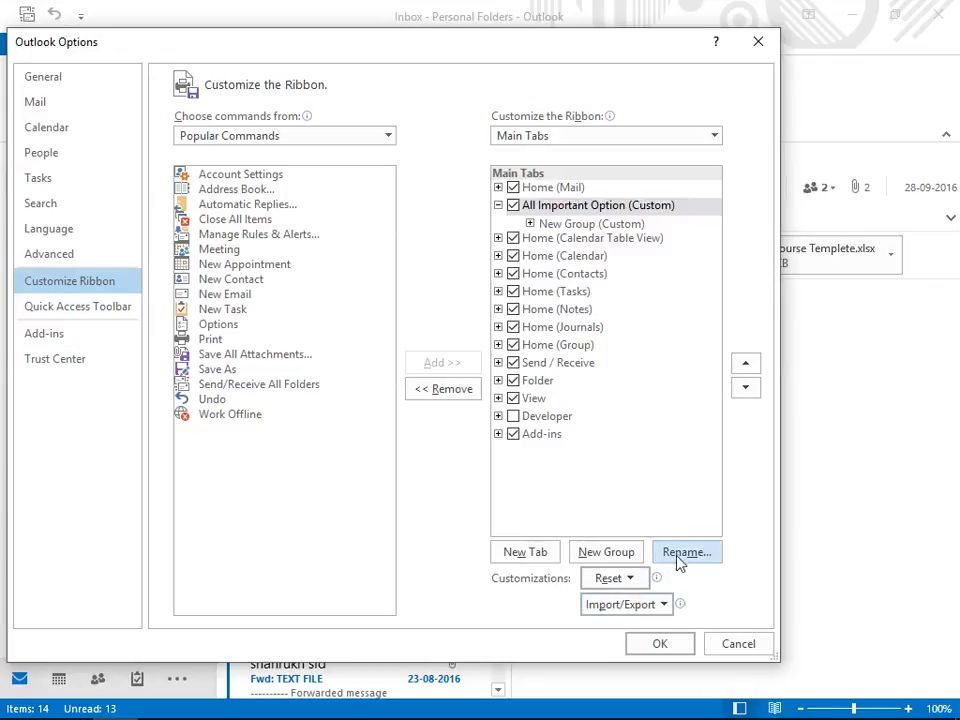
click(596, 581)
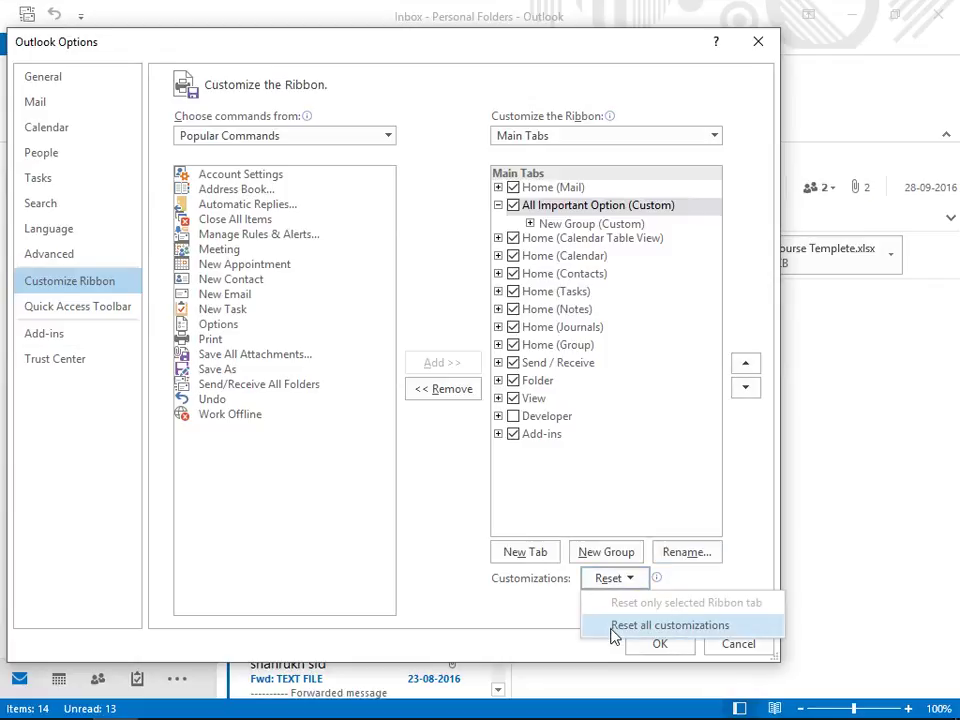
click(615, 628)
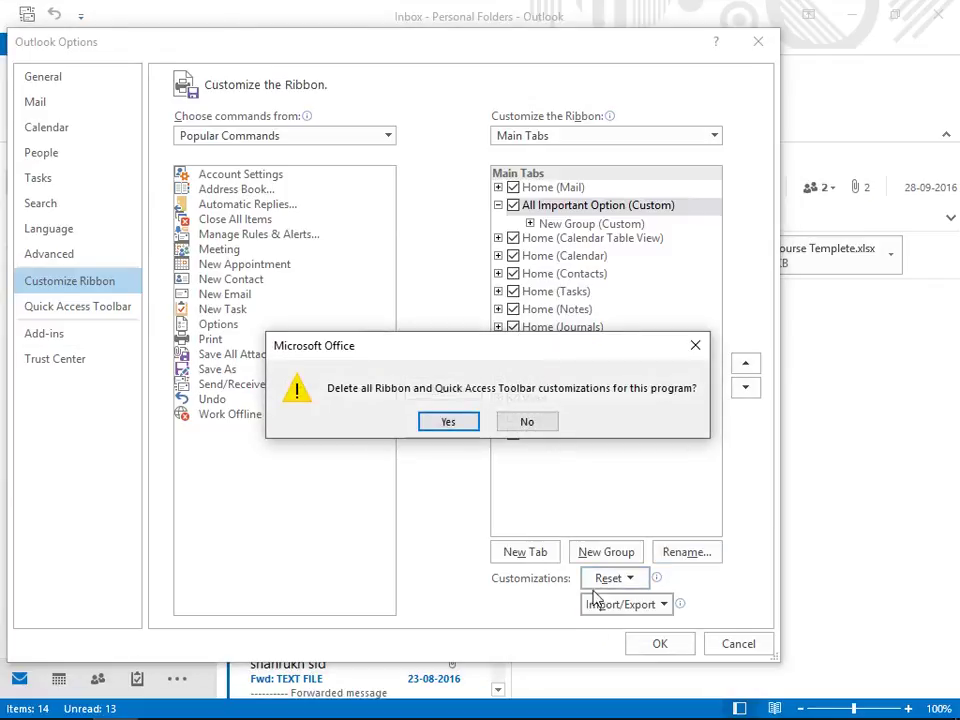
click(448, 421)
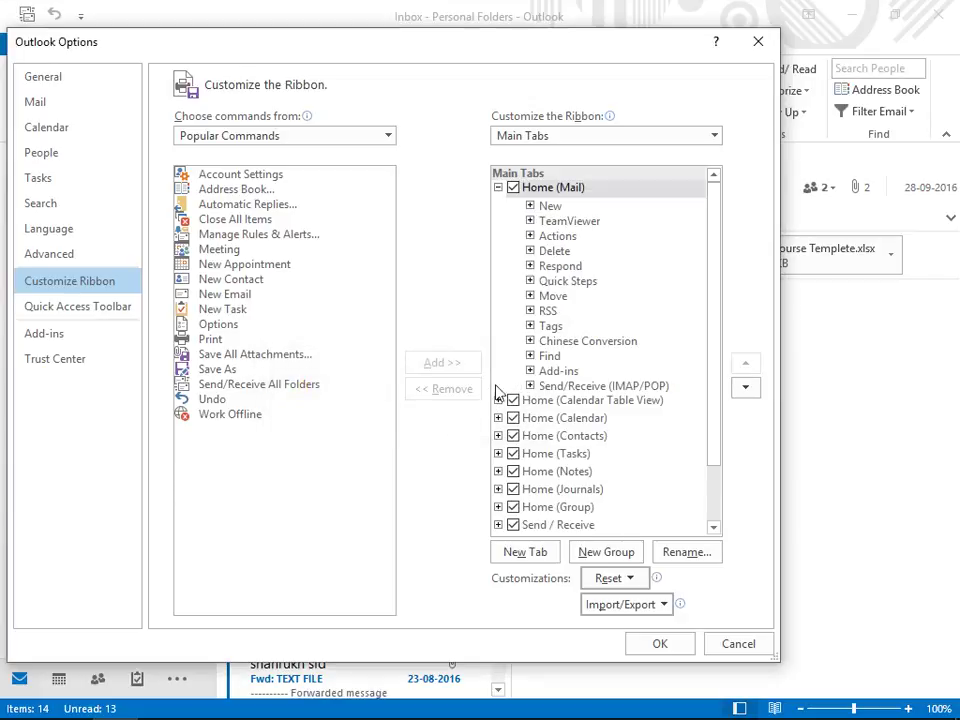
scroll(497, 393, down, 1)
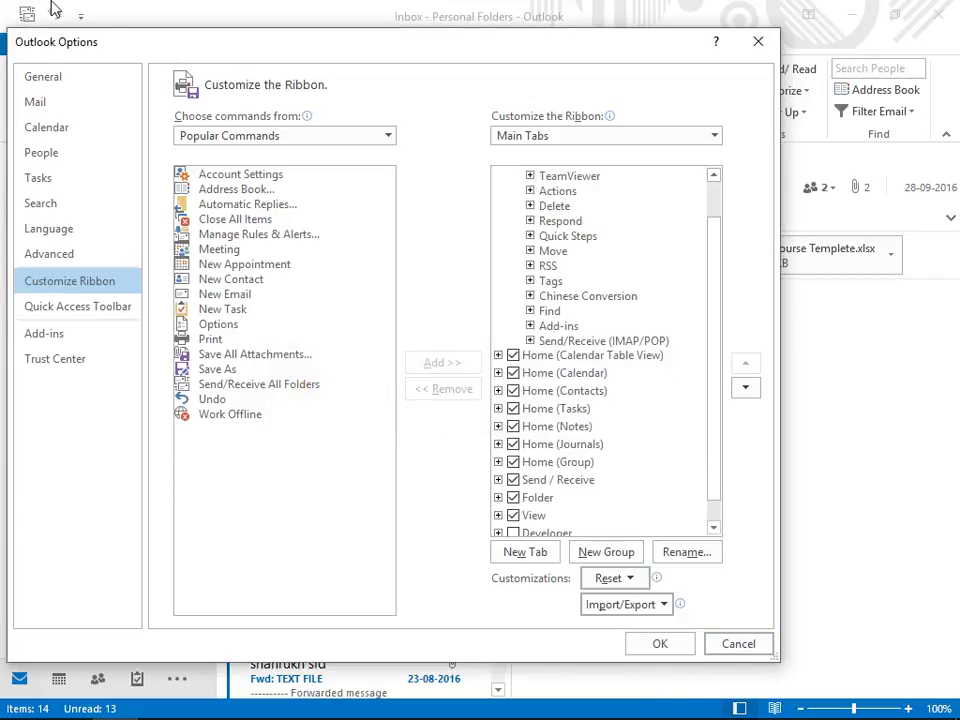
click(650, 645)
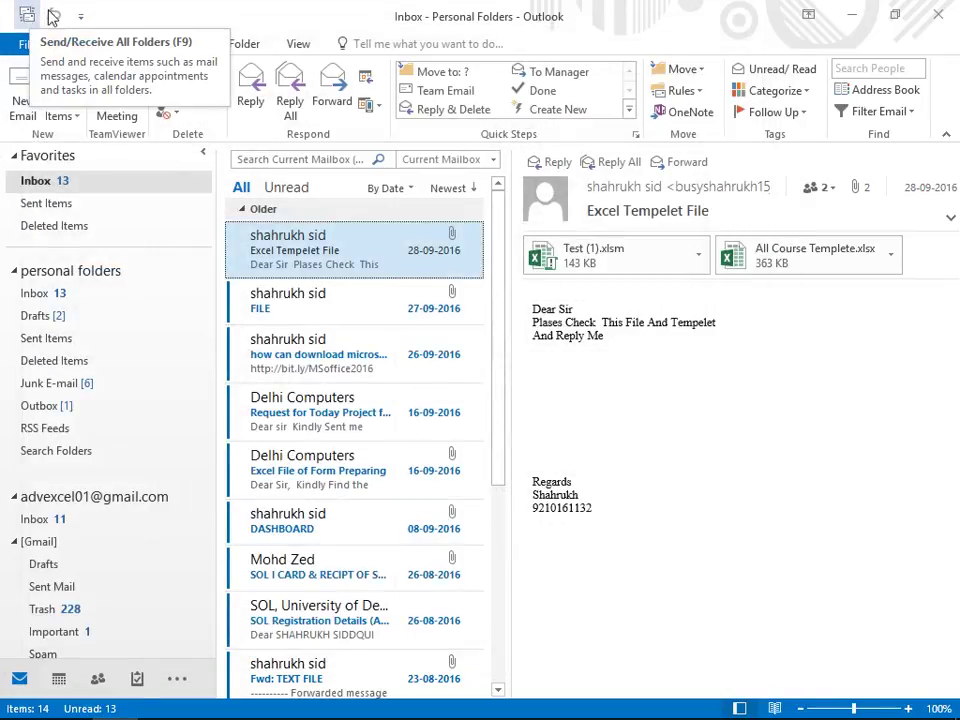
Step: Add Print, Reply and Empty Deleted Items to the Quick Access Toolbar
click(83, 20)
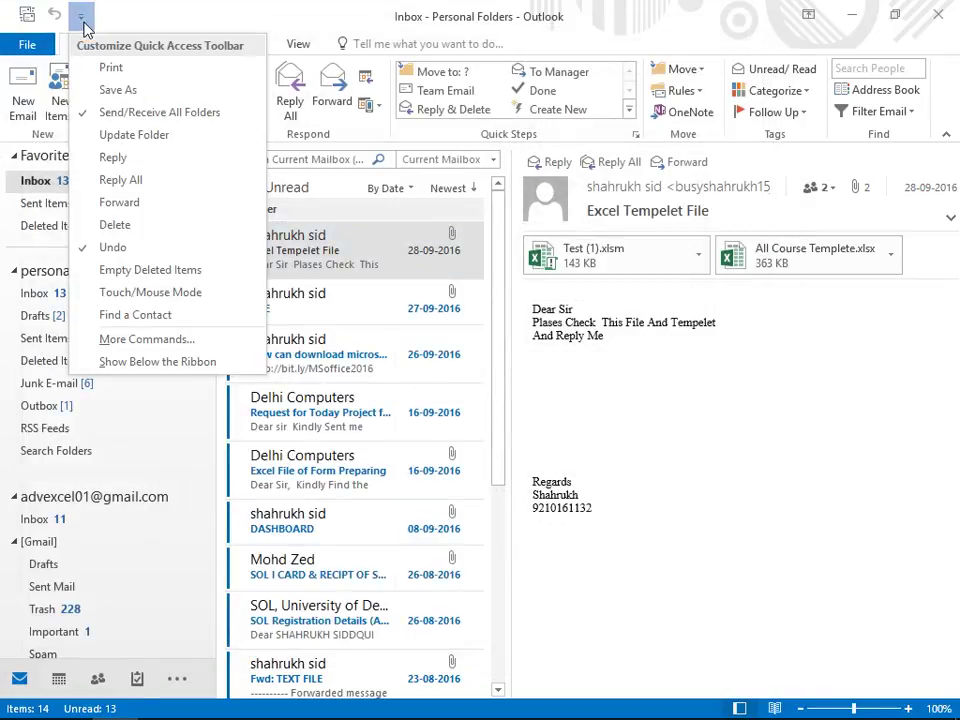
click(86, 68)
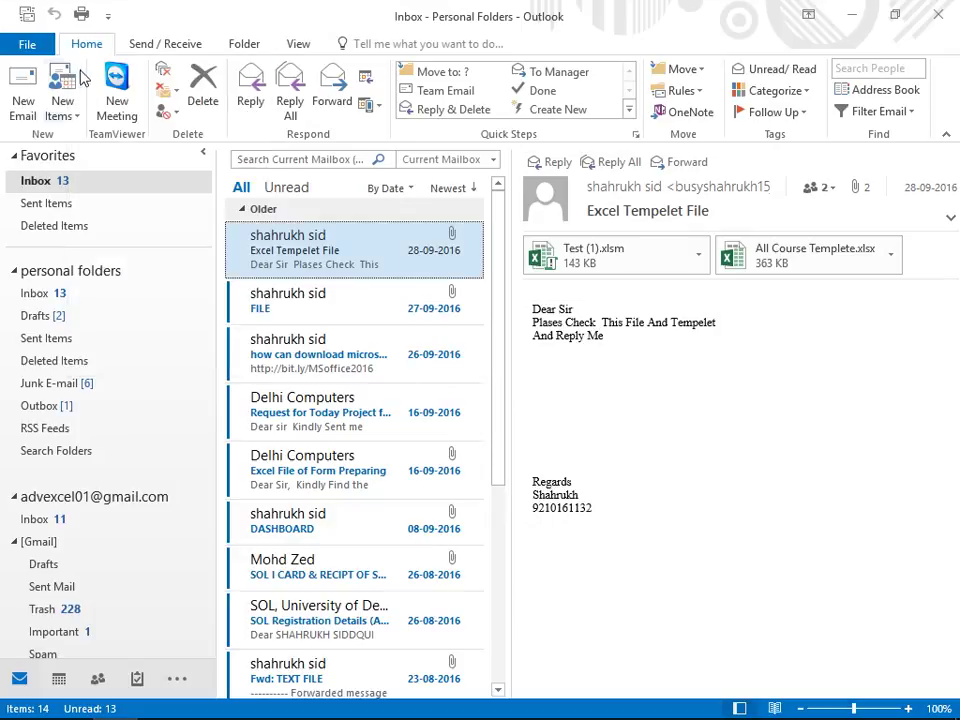
click(107, 16)
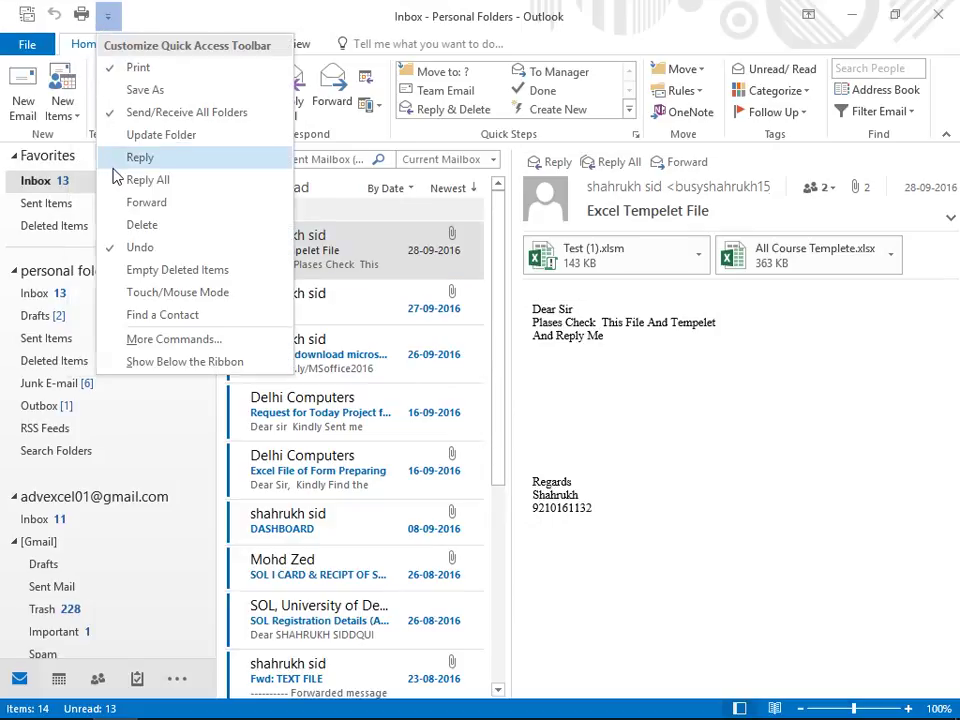
click(120, 160)
click(134, 18)
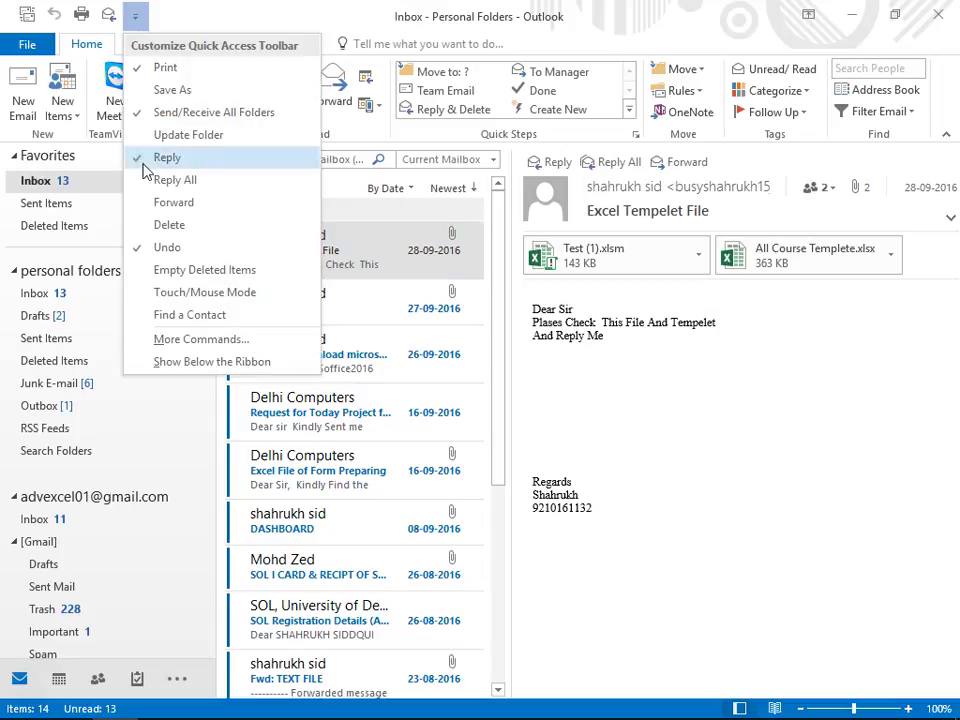
click(140, 272)
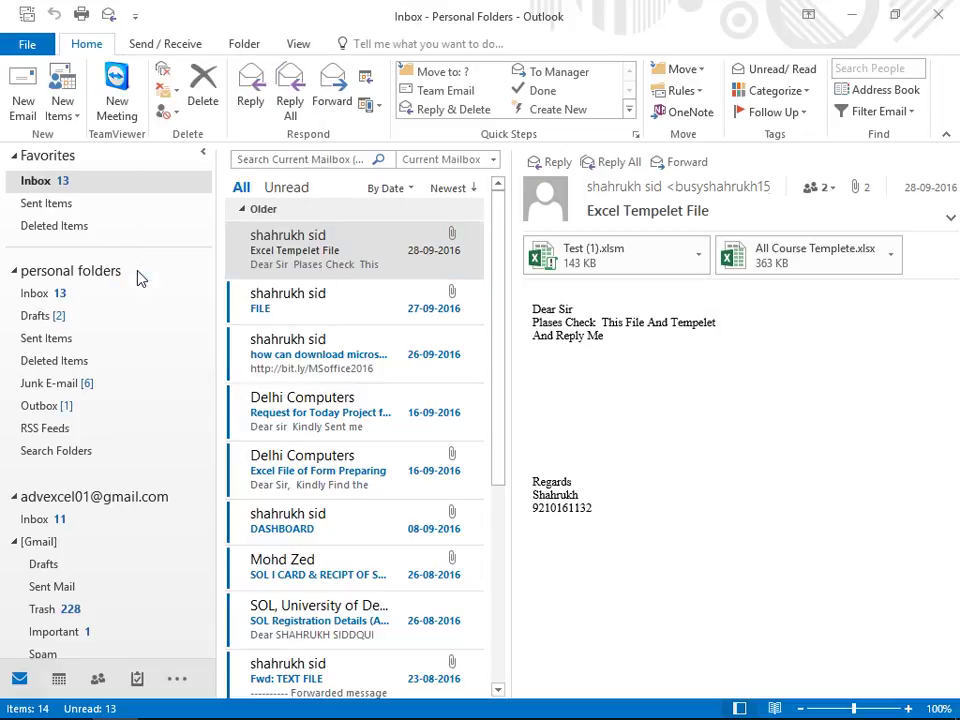
click(25, 46)
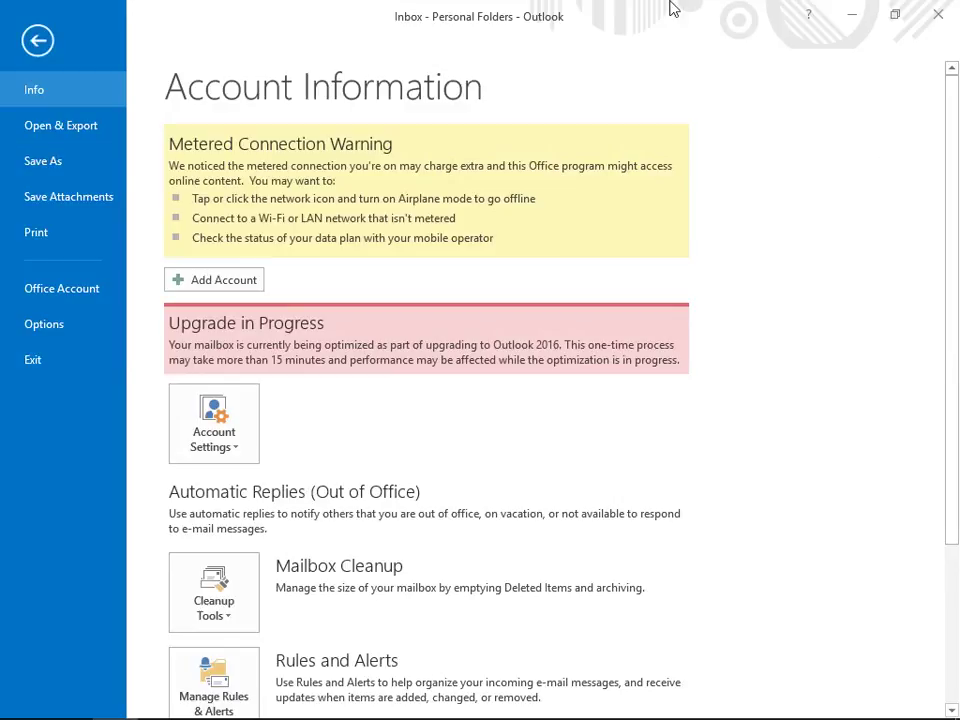
Step: Add Bold from All Commands to the Quick Access Toolbar and apply
click(79, 323)
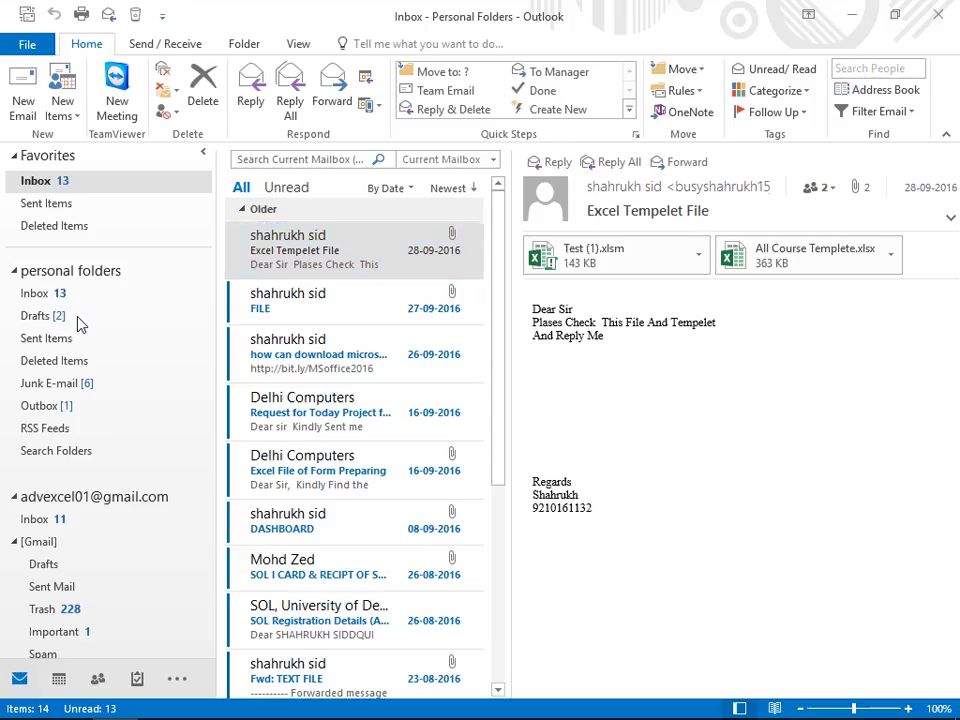
click(72, 308)
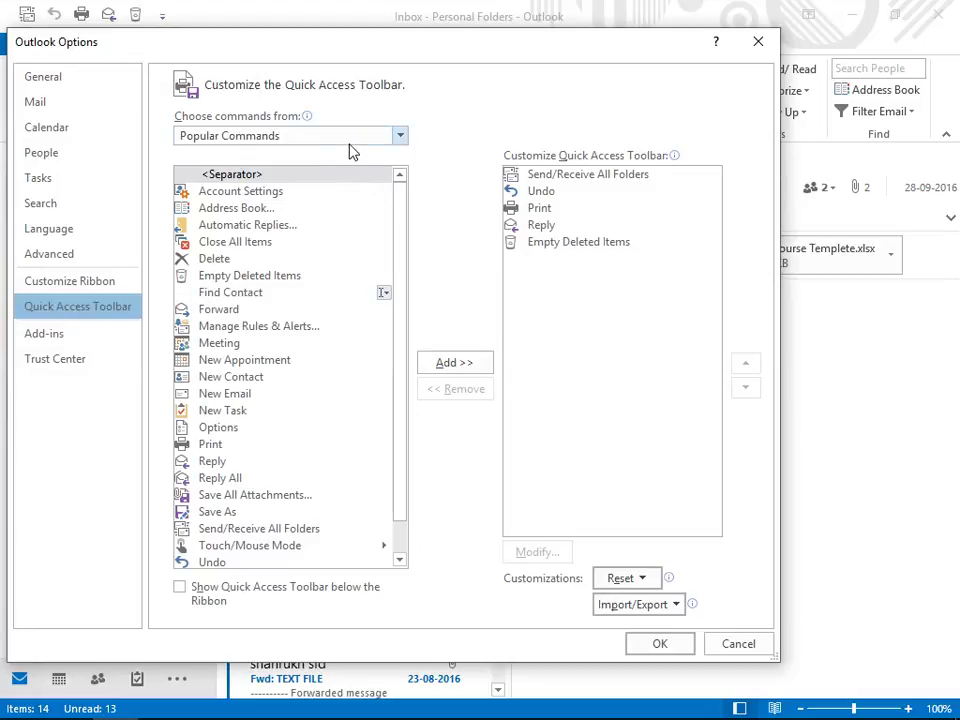
click(399, 135)
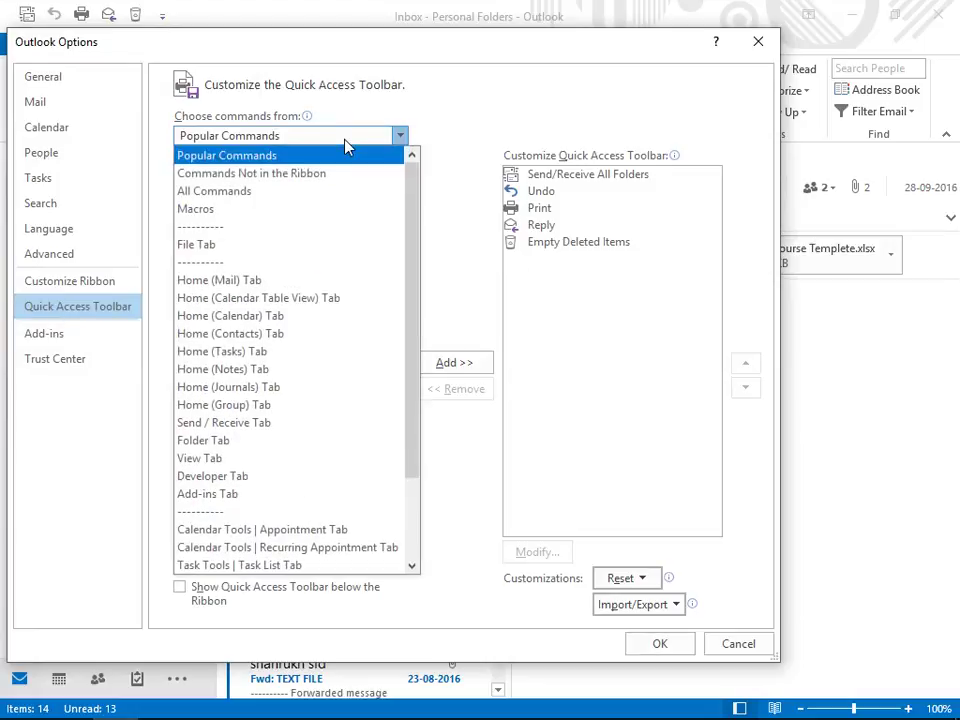
click(305, 198)
scroll(313, 270, down, 3)
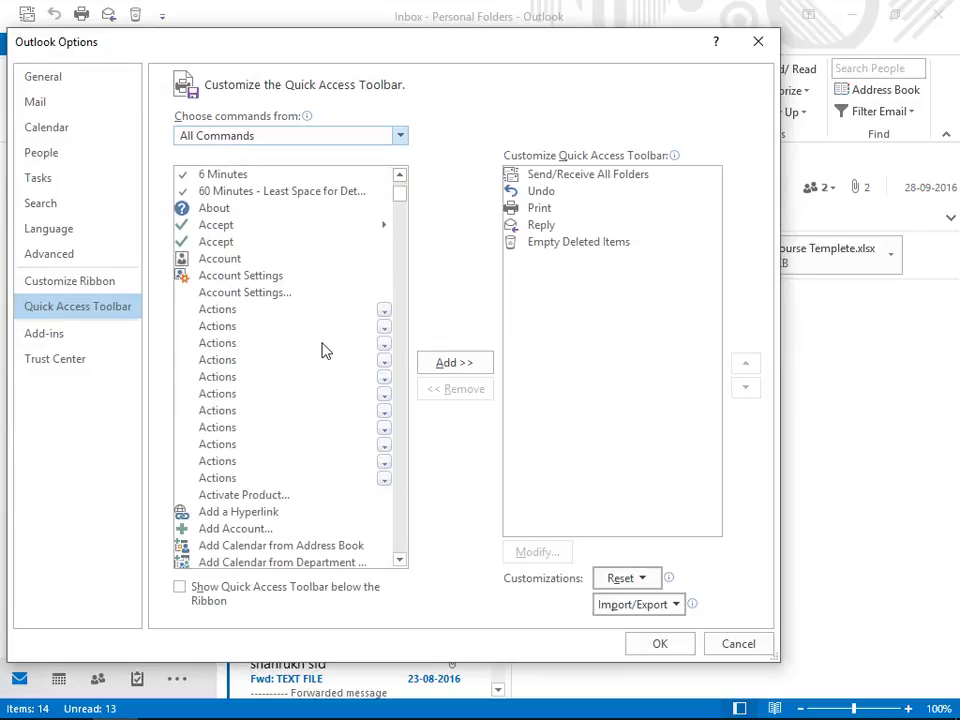
scroll(326, 349, down, 4)
scroll(375, 388, down, 3)
scroll(343, 393, down, 3)
scroll(343, 395, down, 2)
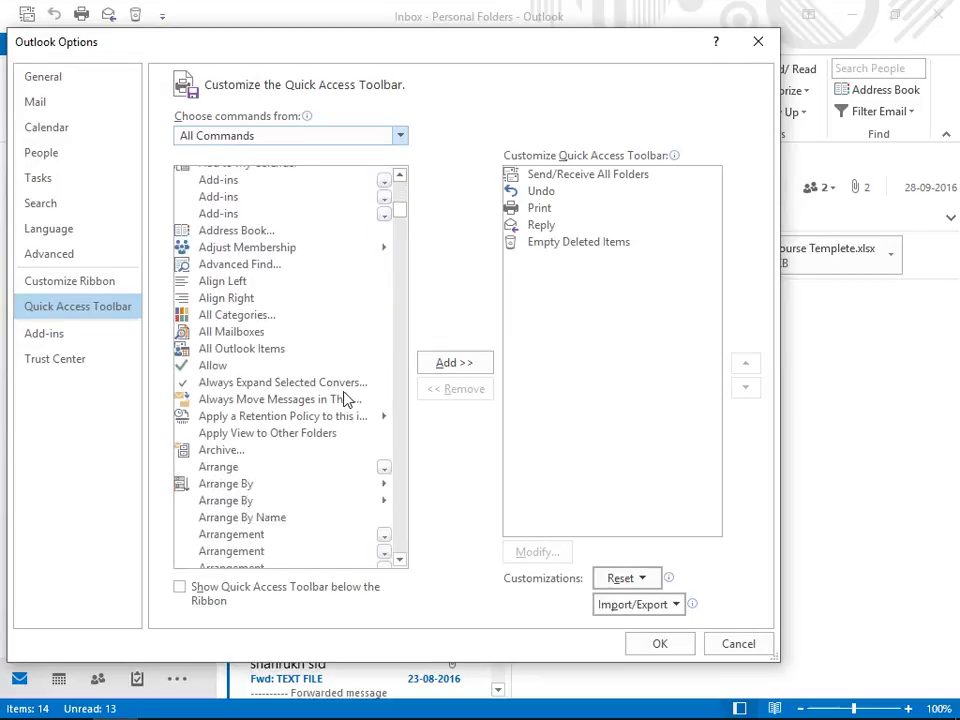
scroll(343, 396, down, 3)
scroll(345, 405, down, 3)
scroll(347, 413, down, 4)
scroll(347, 413, down, 1)
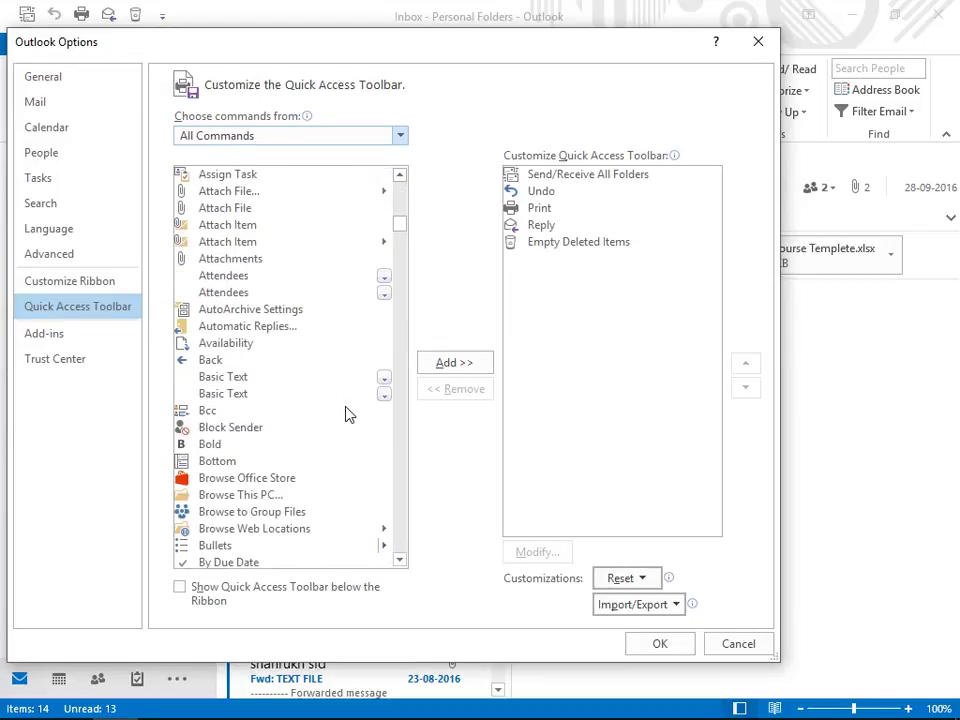
click(229, 461)
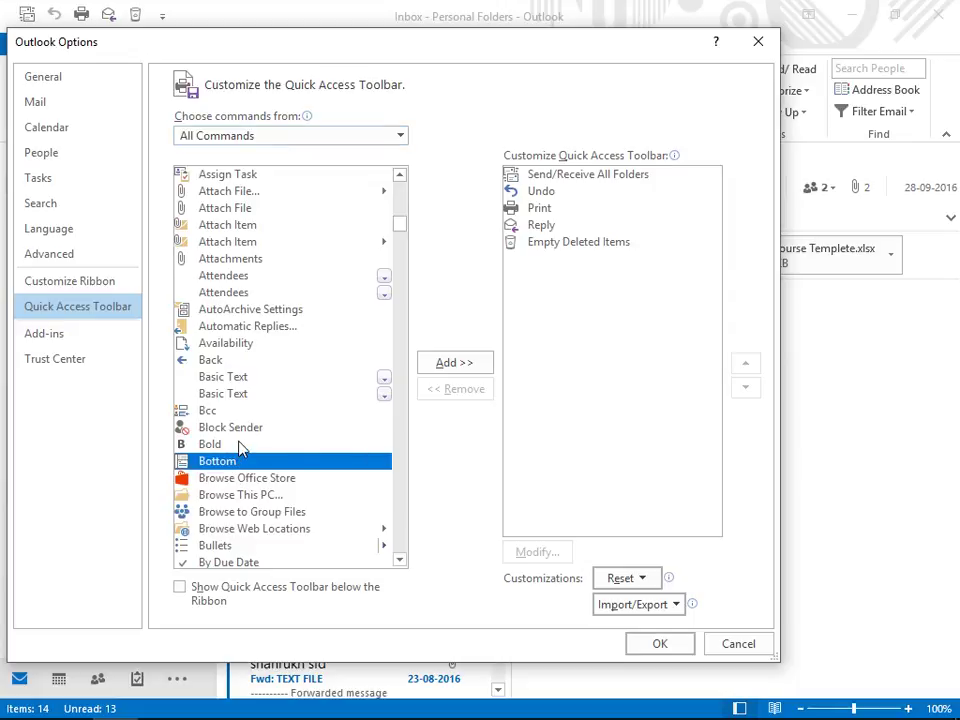
click(240, 444)
click(454, 366)
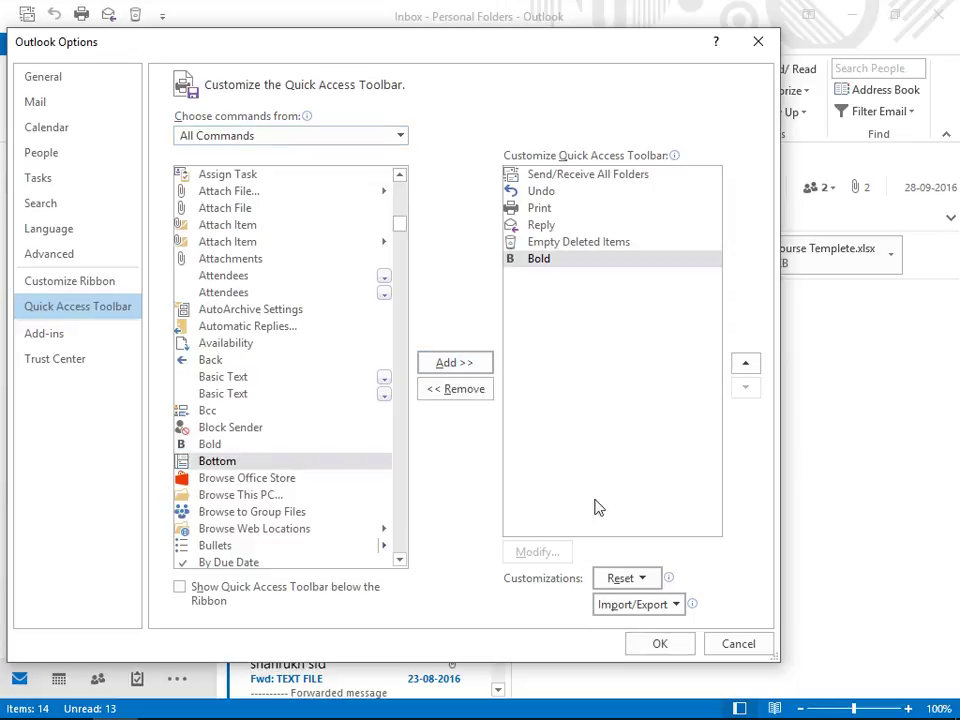
click(647, 650)
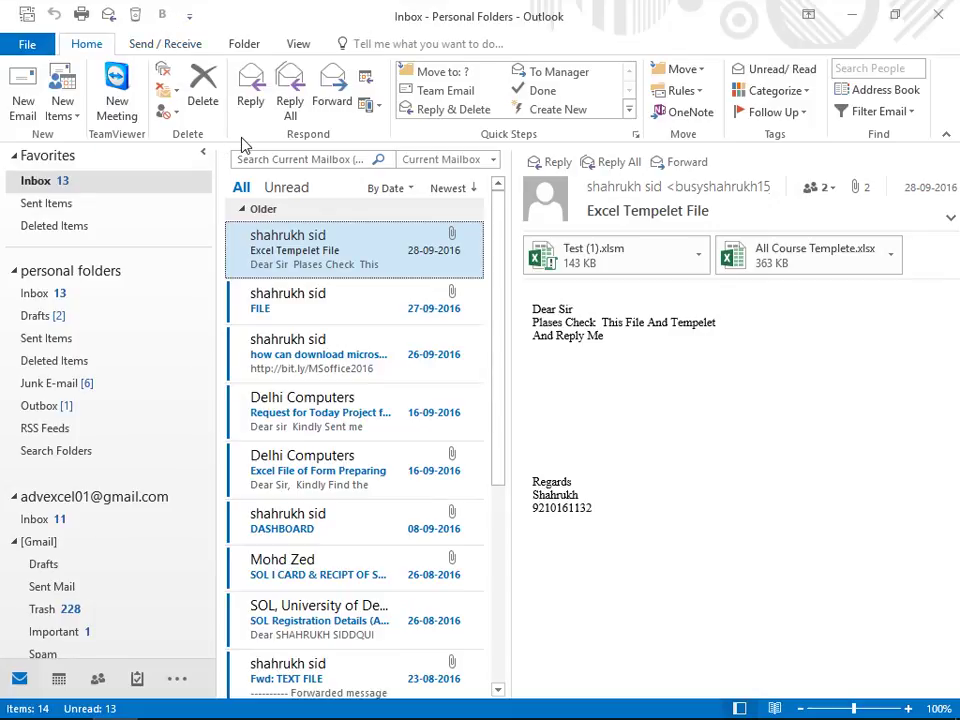
Step: Show the Alt KeyTips badges, dismiss them, and reveal the hidden system-tray icons
key(alt)
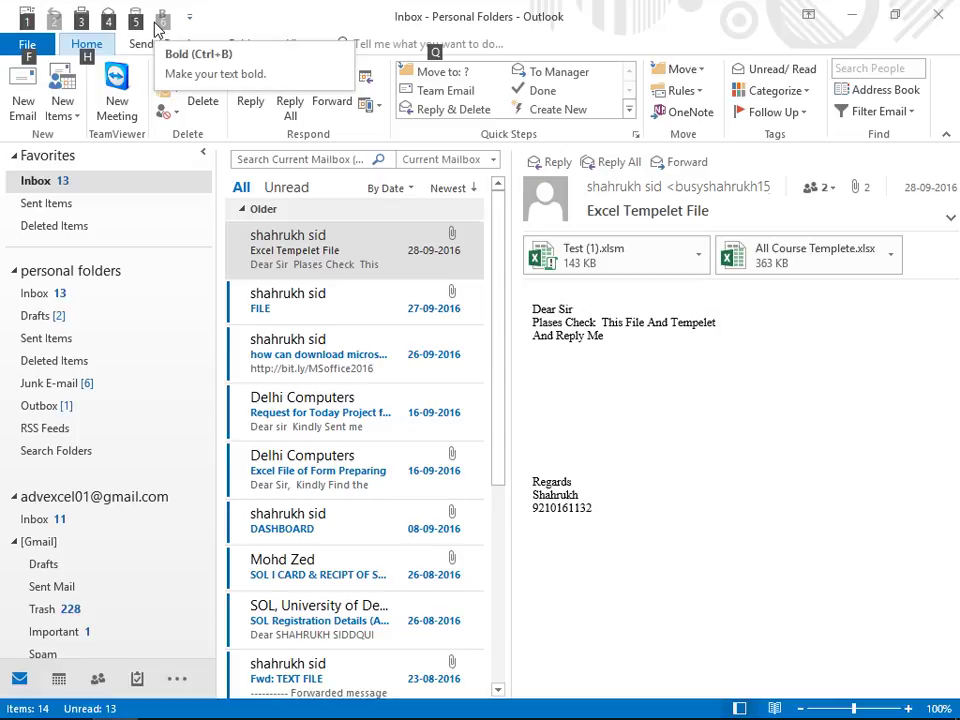
click(689, 376)
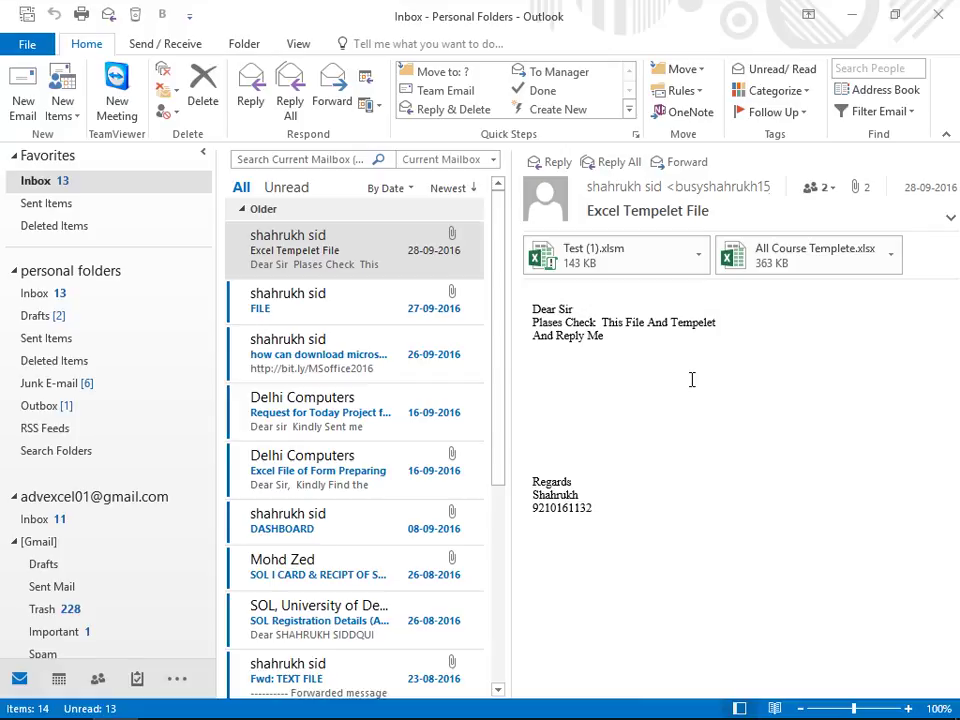
mouse_move(480, 716)
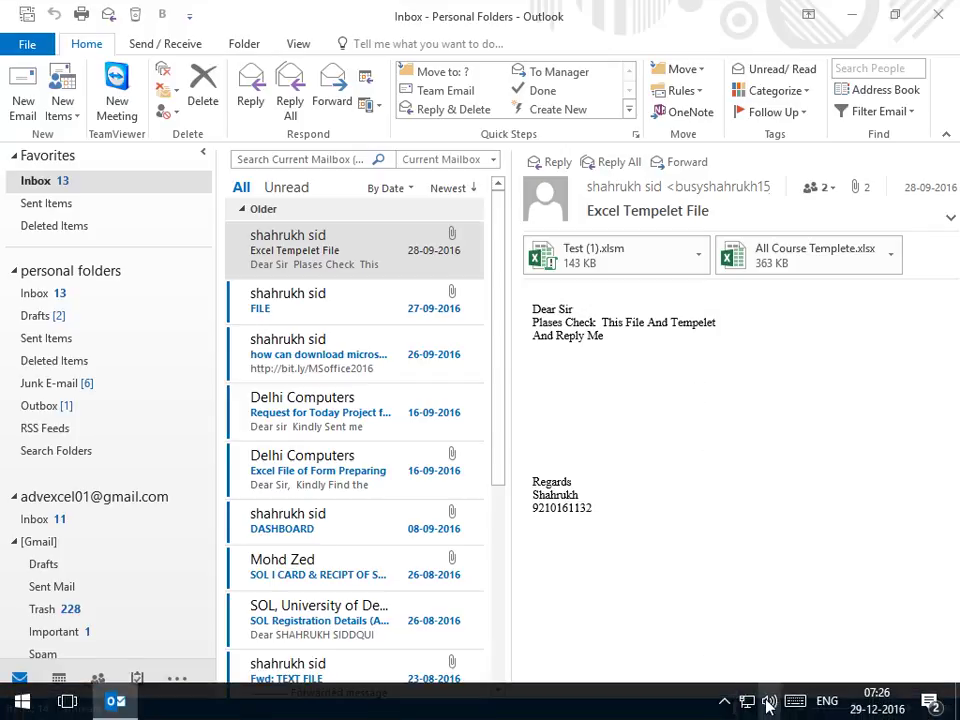
click(723, 704)
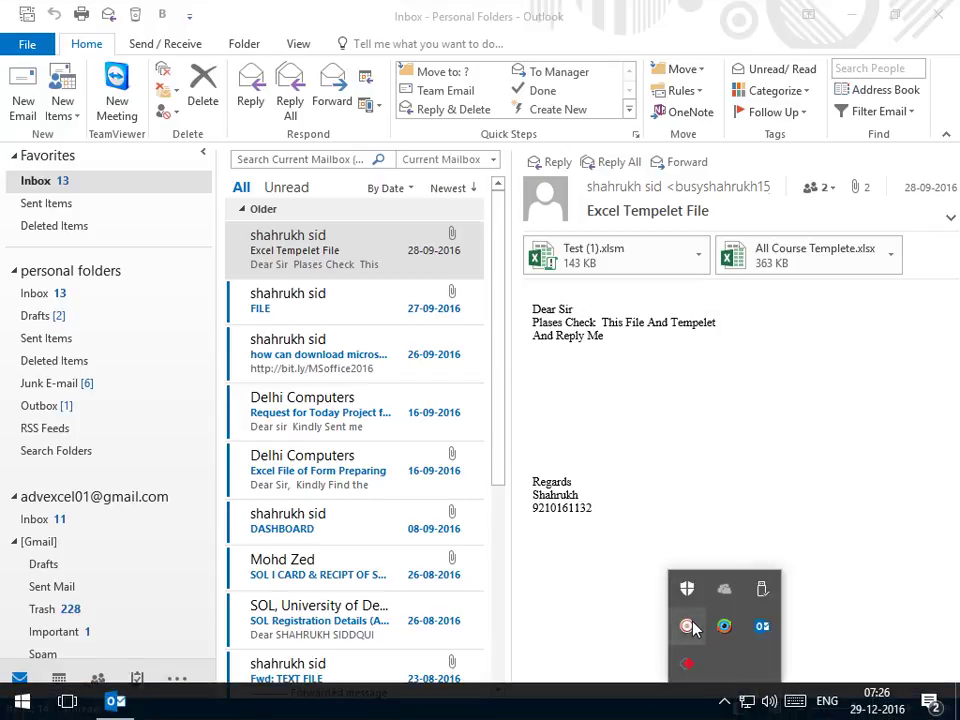